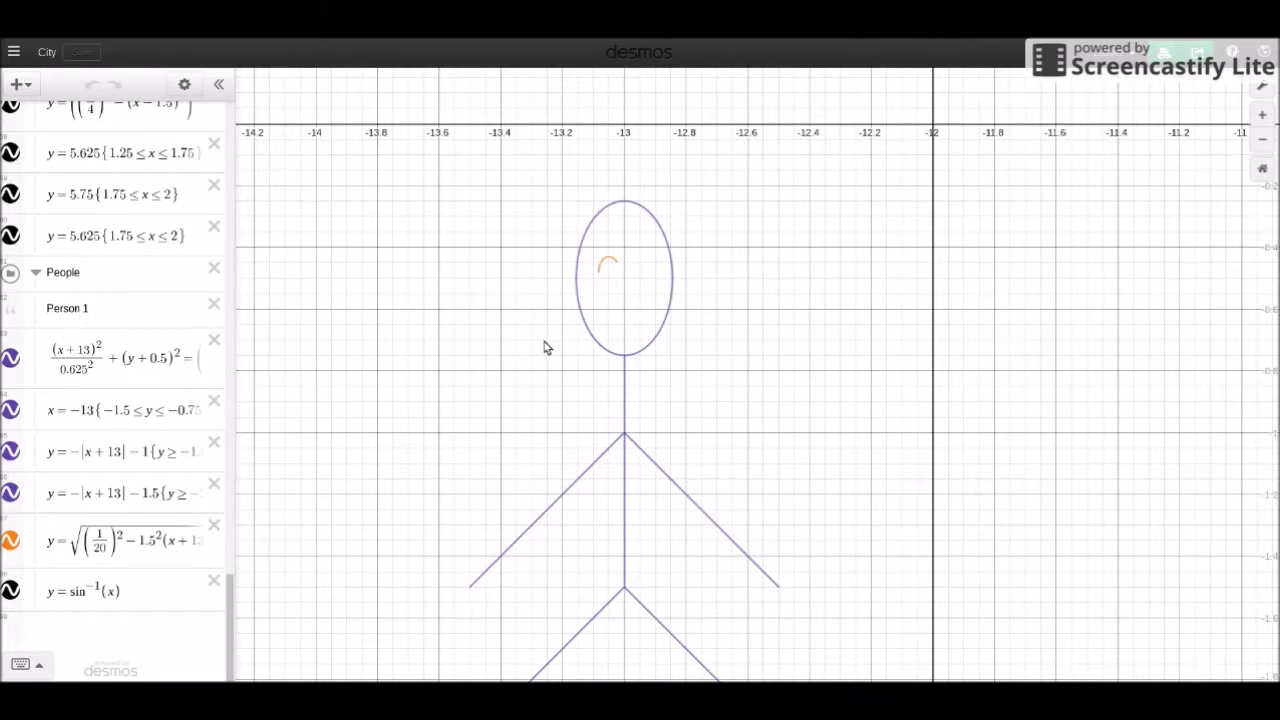
# Inspect the orange ear arc to find its point at (-13.083, -0.4729)
pyautogui.click(150, 600)
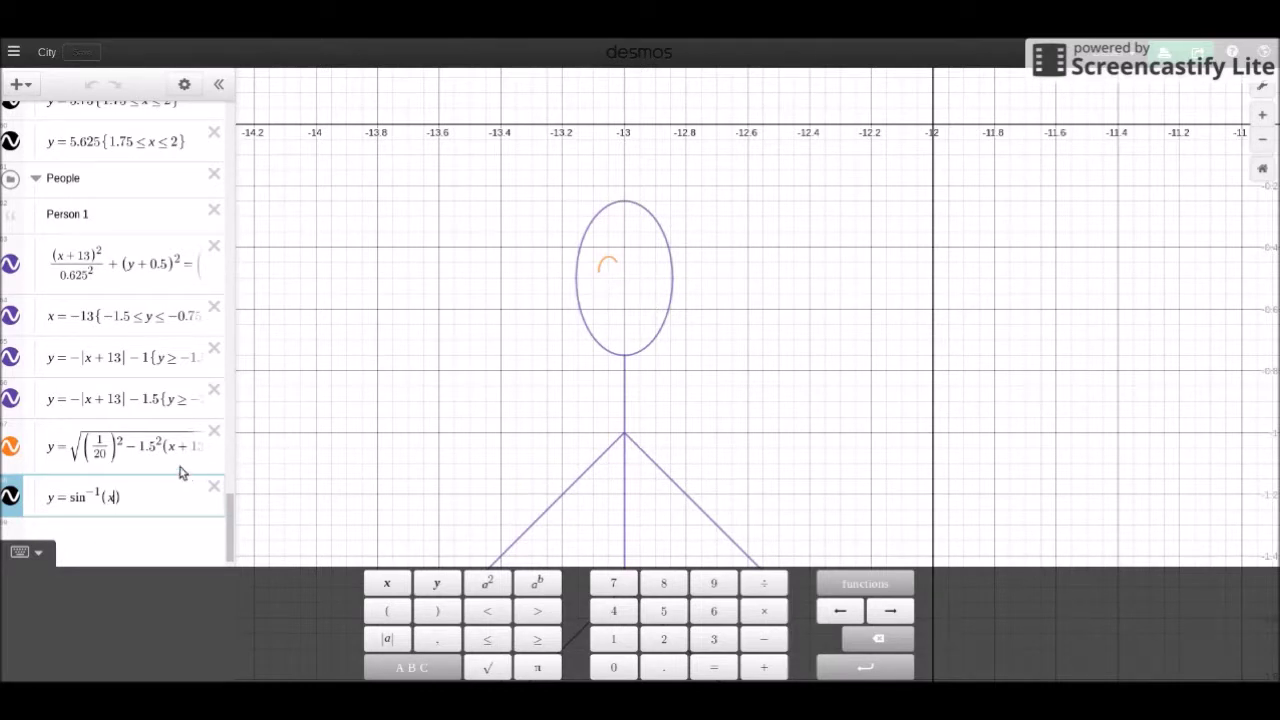
pyautogui.click(177, 449)
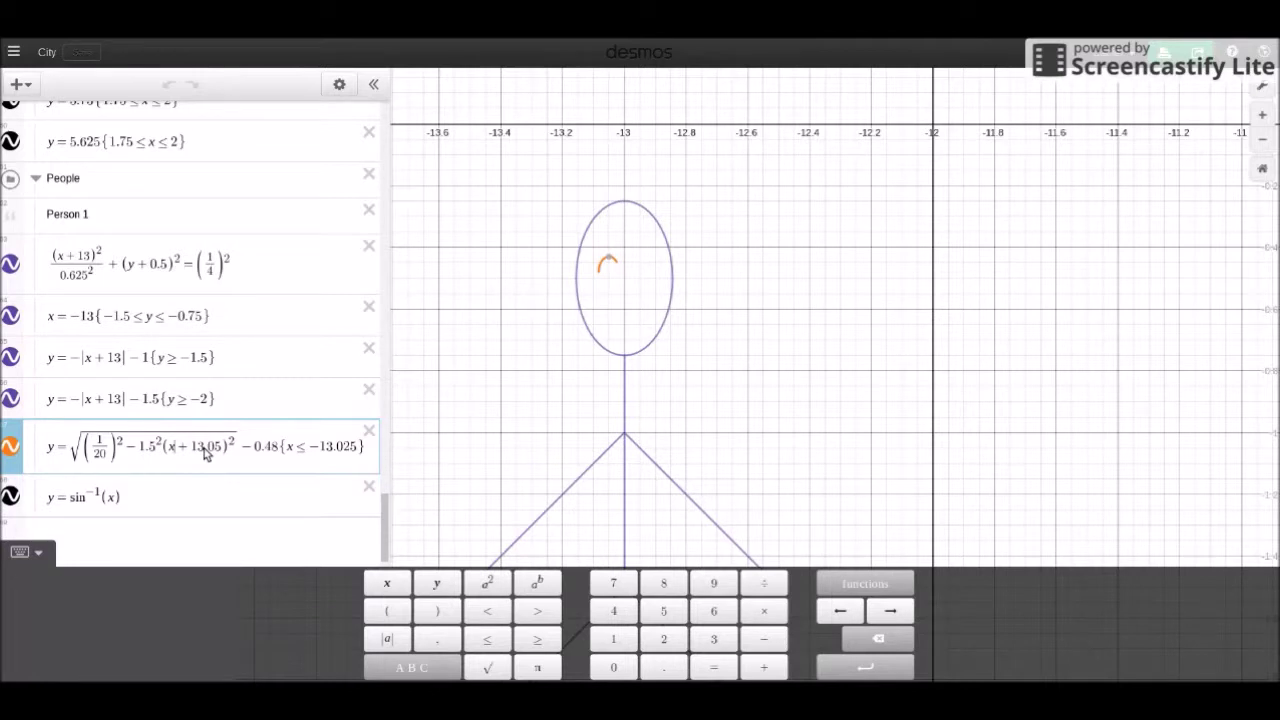
pyautogui.click(605, 265)
pyautogui.click(601, 272)
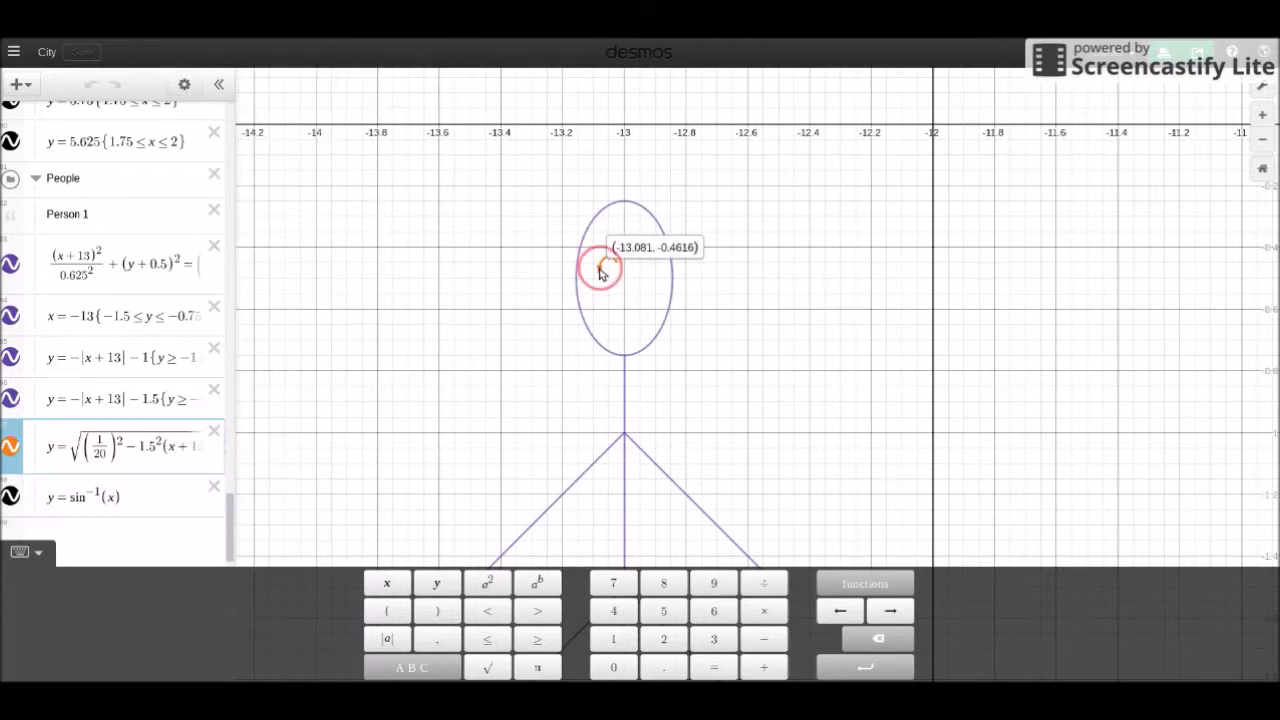
pyautogui.click(599, 280)
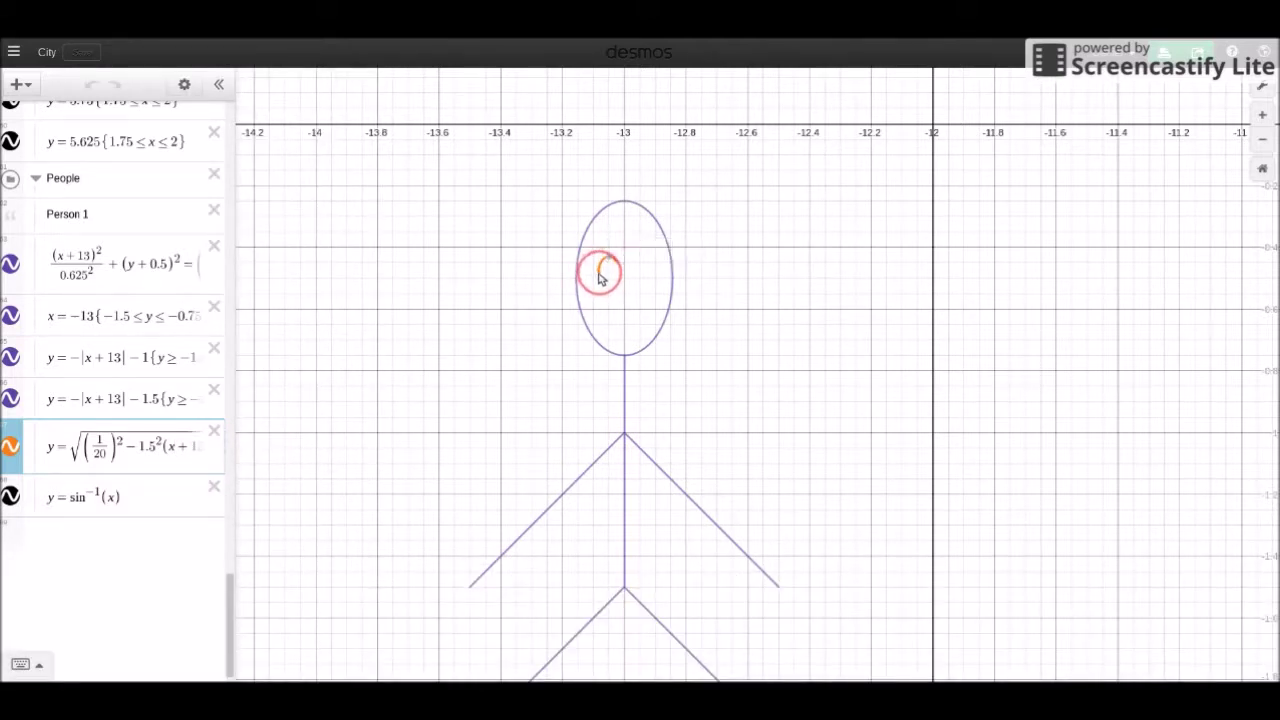
pyautogui.click(600, 278)
pyautogui.click(600, 278)
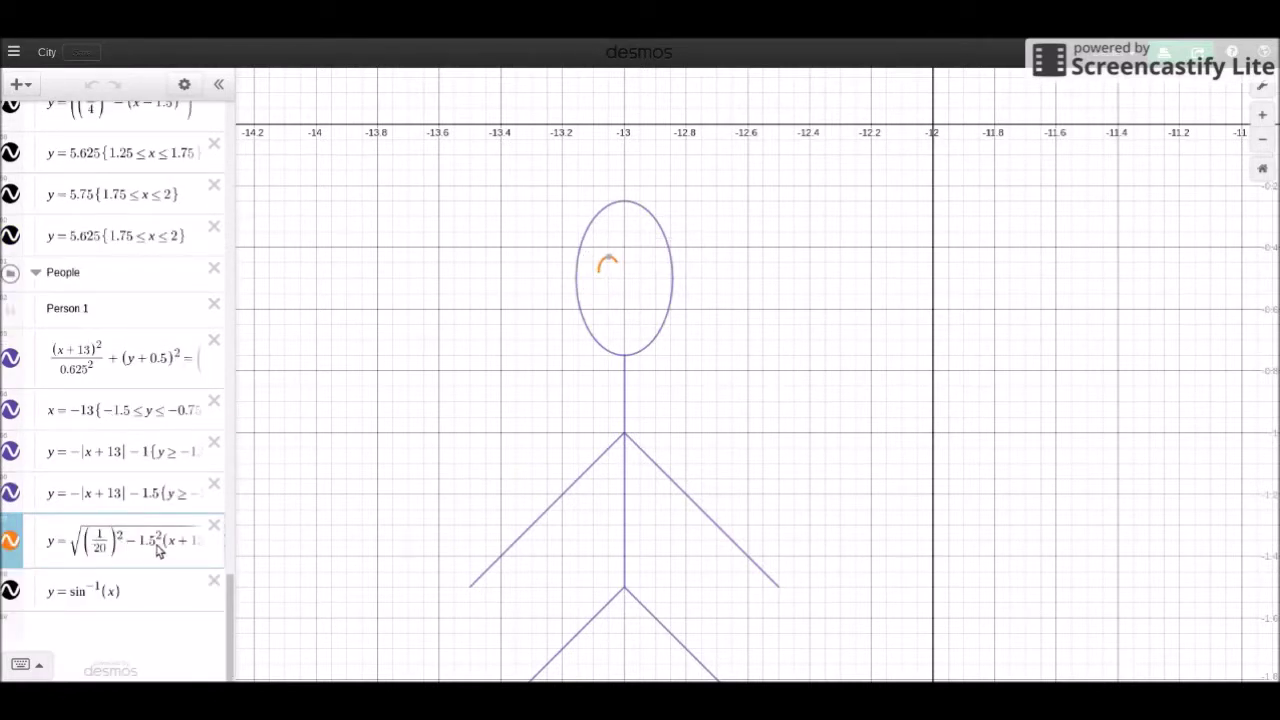
pyautogui.click(600, 272)
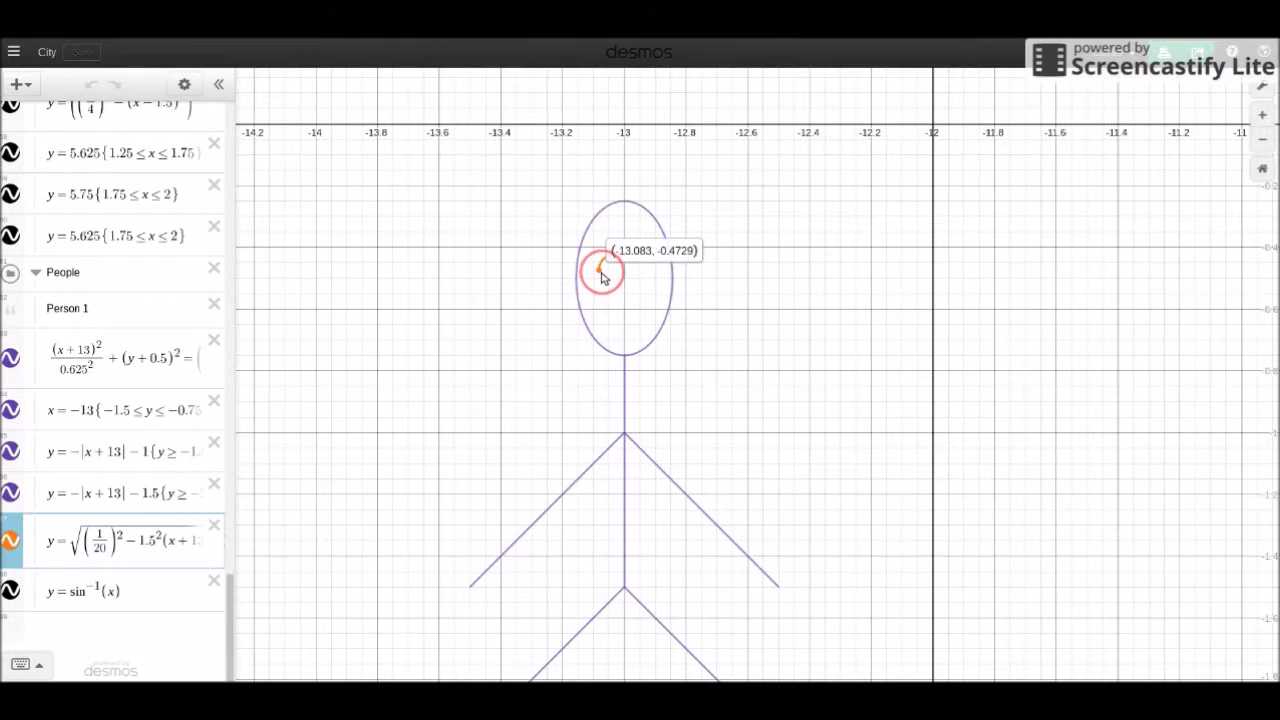
pyautogui.moveTo(603, 277); pyautogui.dragTo(601, 272)
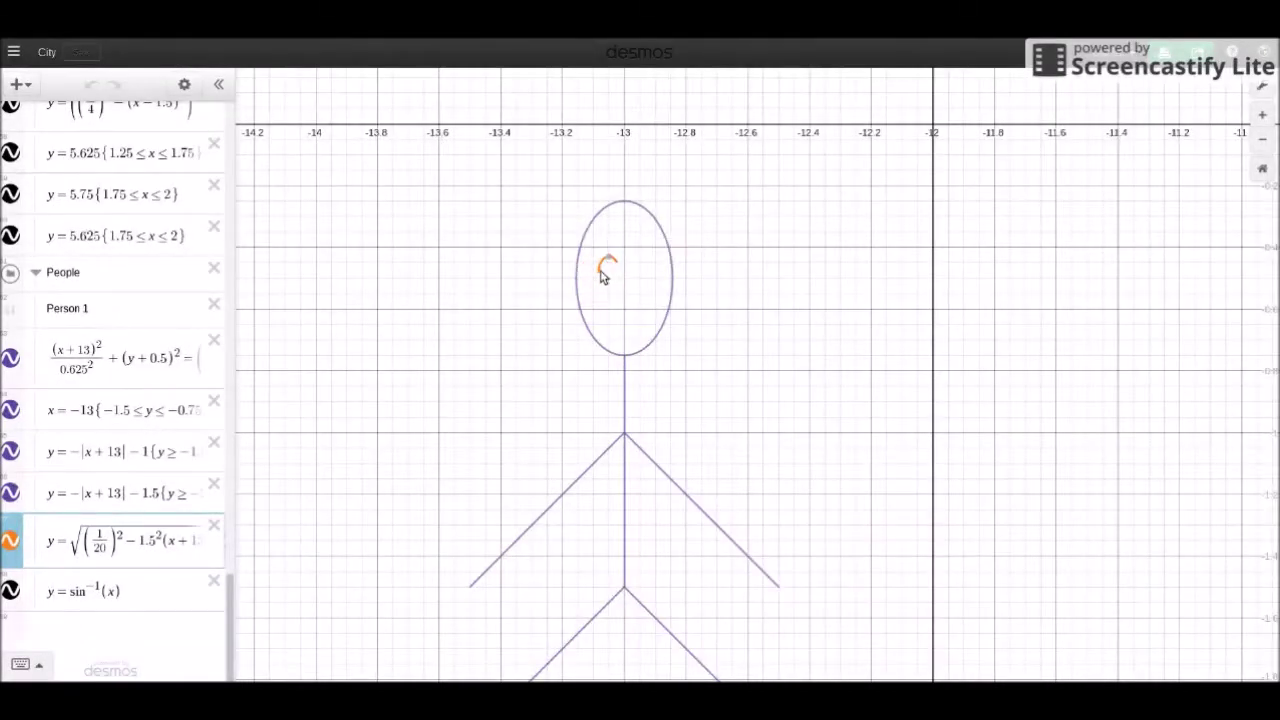
# Shift the arcsine expression to y = sin⁻¹(x + 13.083)
pyautogui.click(117, 597)
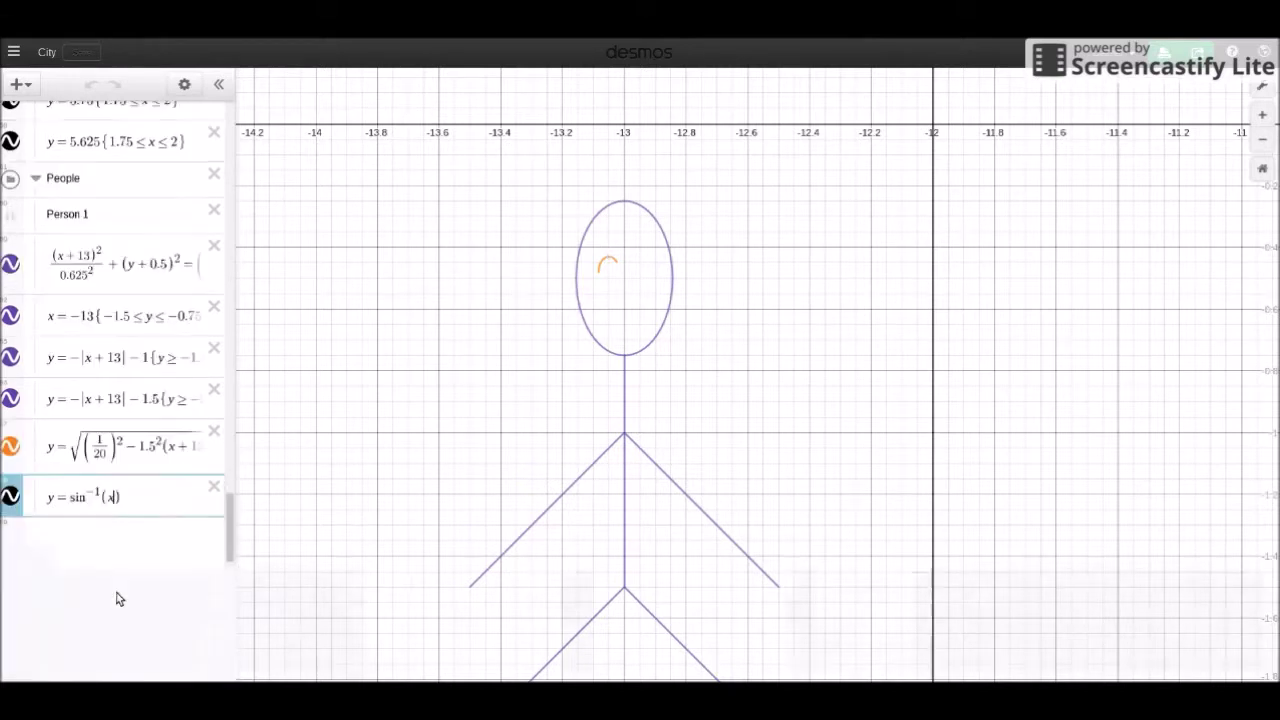
pyautogui.write('+ ')
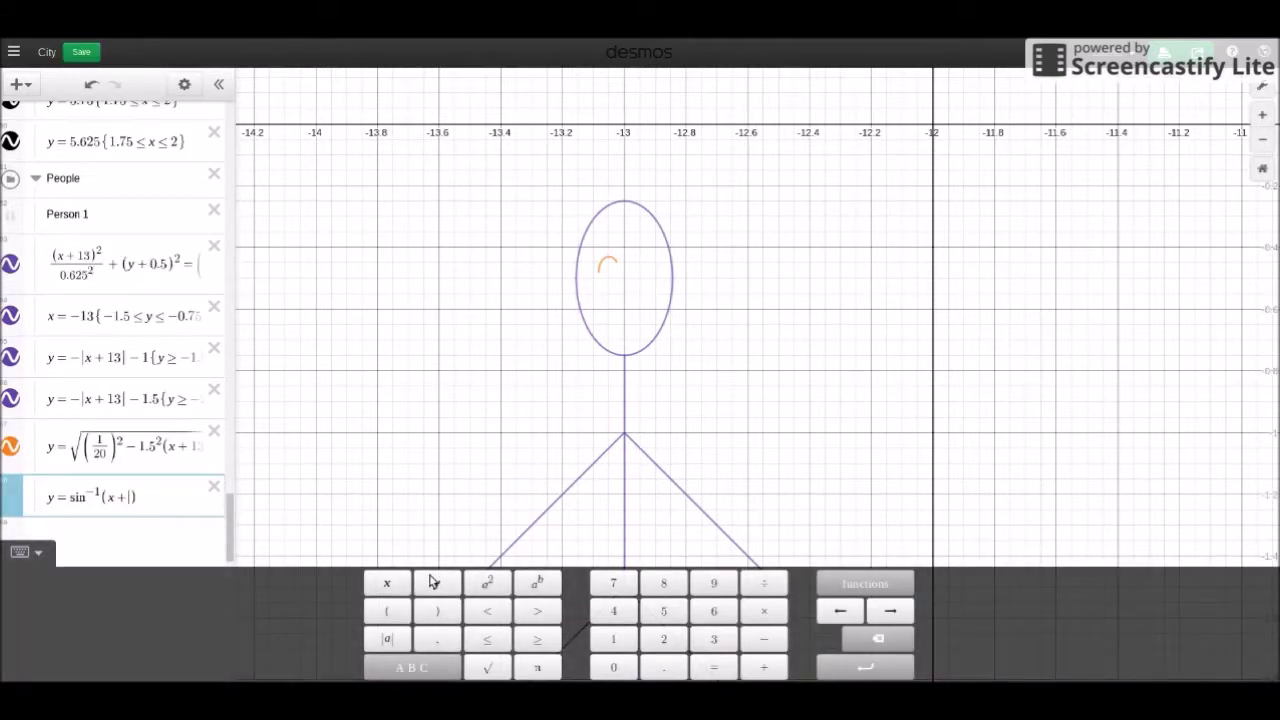
pyautogui.write('13.083')
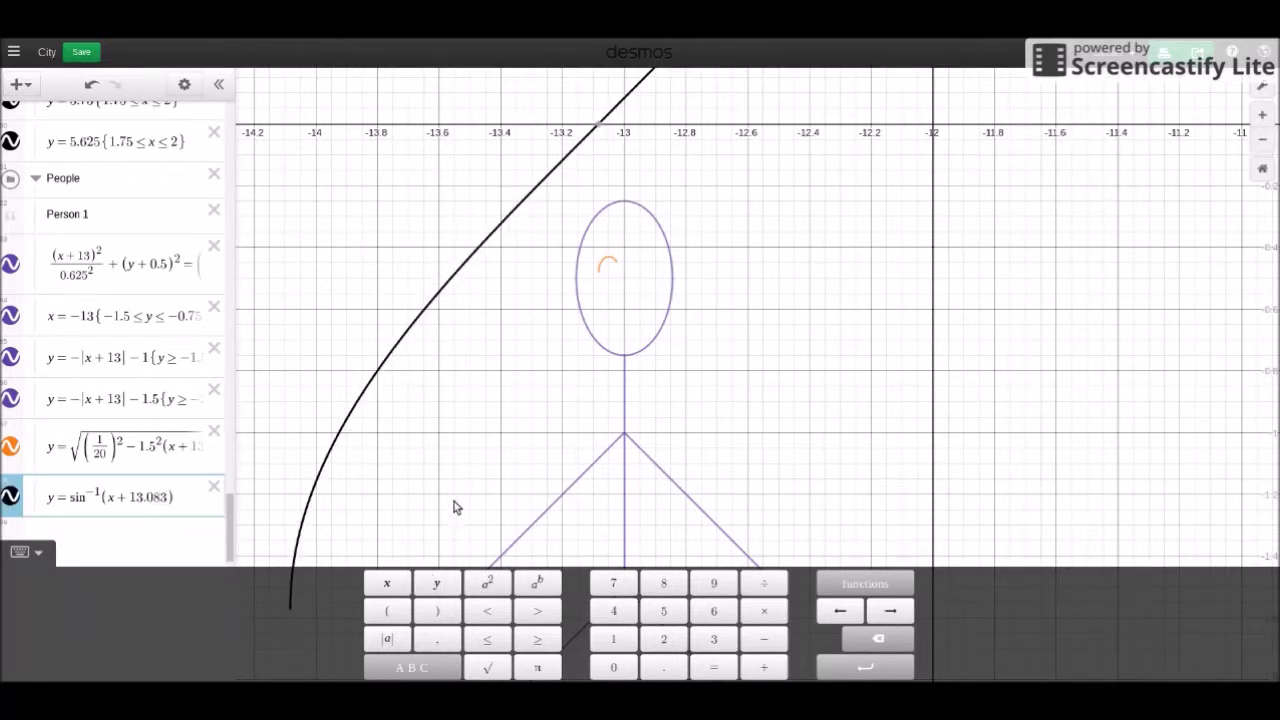
pyautogui.moveTo(597, 133)
# Add a leading −1/2 and an inner factor of 2 to give y = −½ sin⁻¹(2(x + 13.083))
pyautogui.write('-')
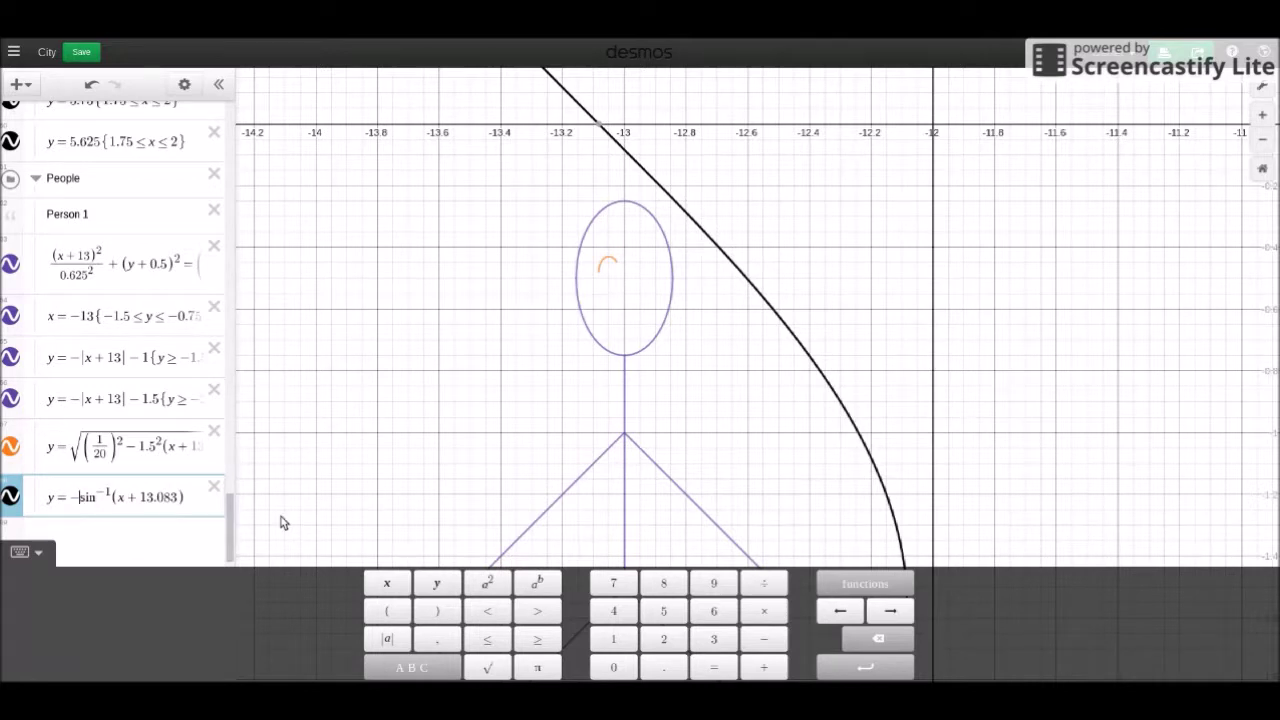
pyautogui.write('1/2')
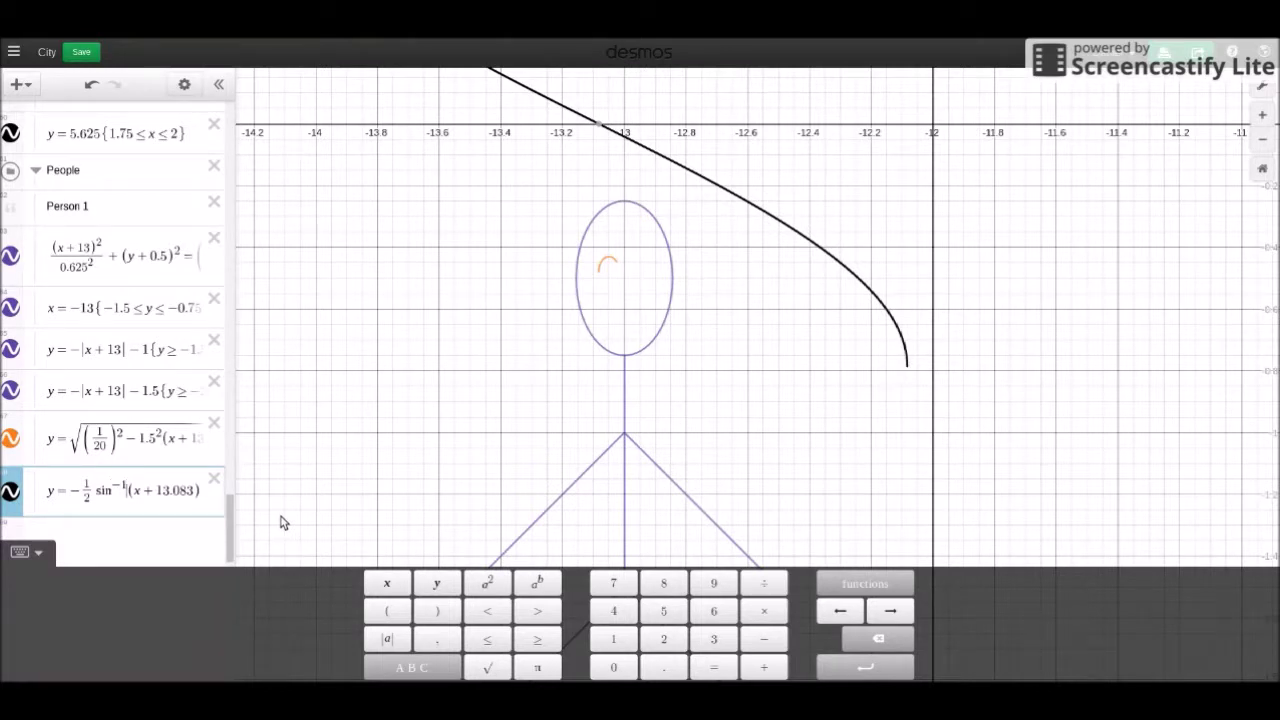
pyautogui.write('(')
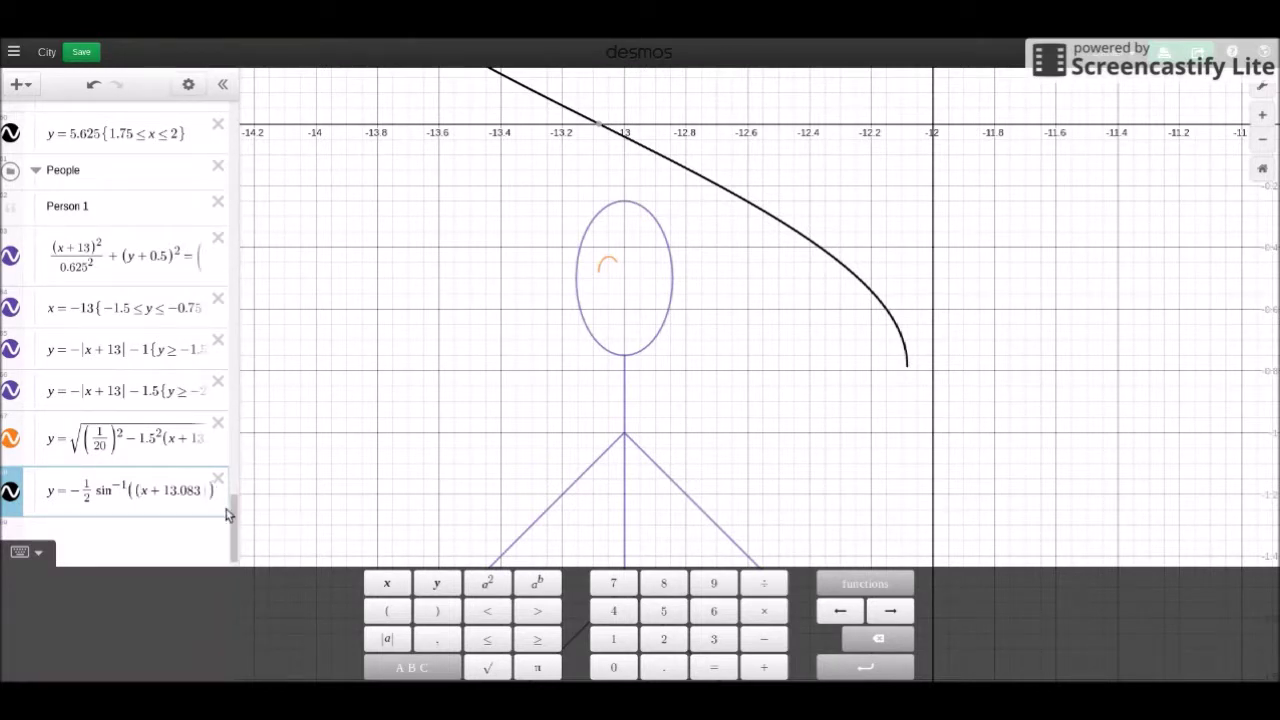
pyautogui.write(')')
pyautogui.press('Left')
pyautogui.press('Left')
pyautogui.press('Left')
pyautogui.press('Left')
pyautogui.press('Left')
pyautogui.press('Left')
pyautogui.press('Left')
pyautogui.press('Right')
pyautogui.write('2')
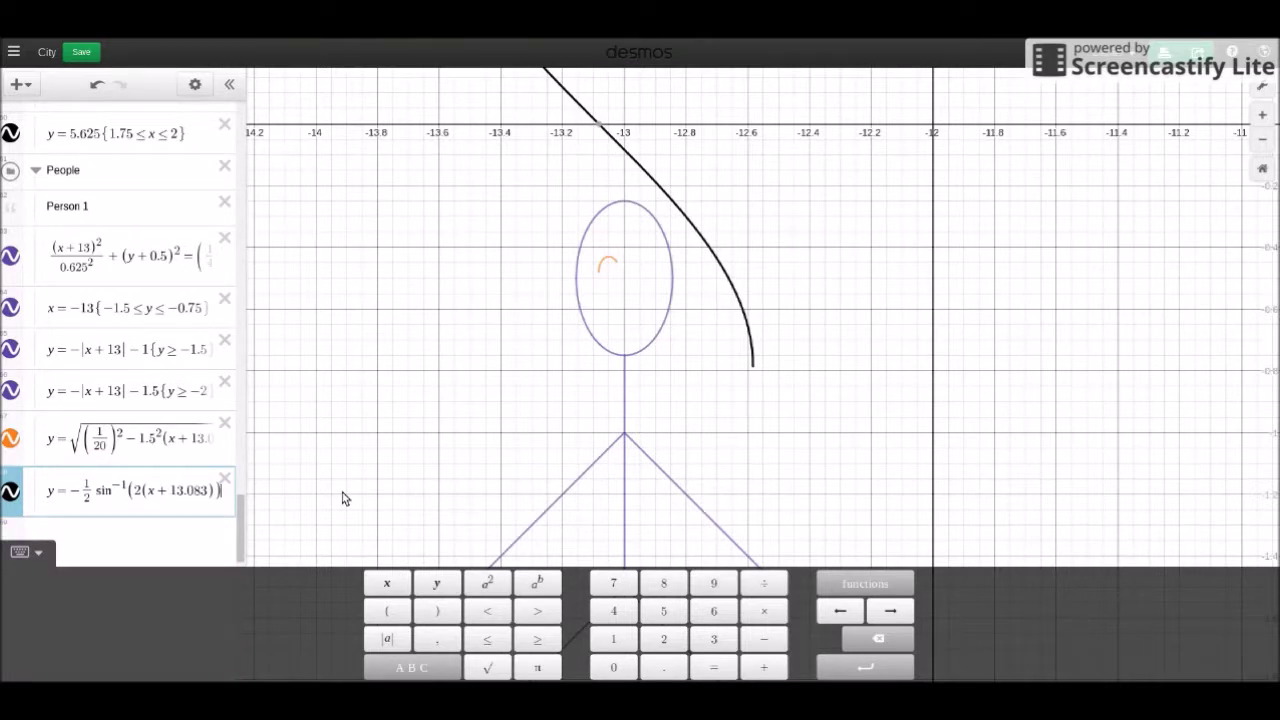
# Confirm the orange arc point (-13.083, -0.4729) and add a note y=0.4729 below the arcsine
pyautogui.click(600, 272)
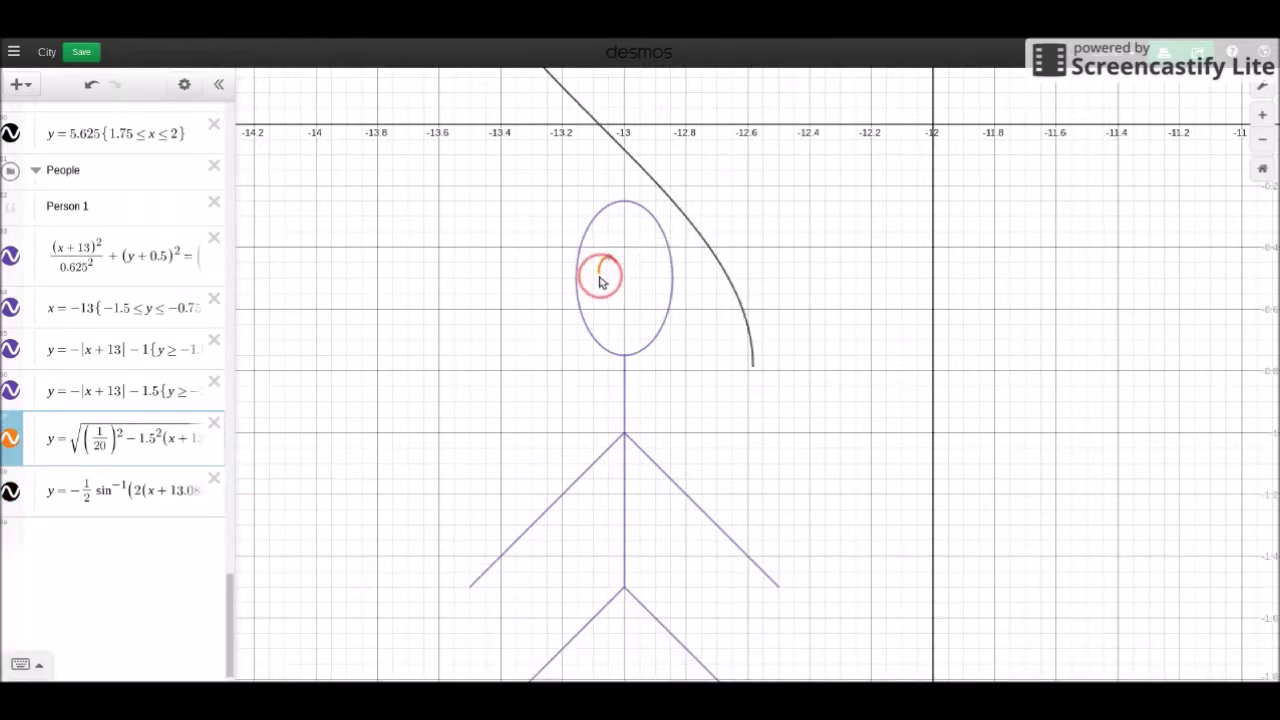
pyautogui.click(601, 276)
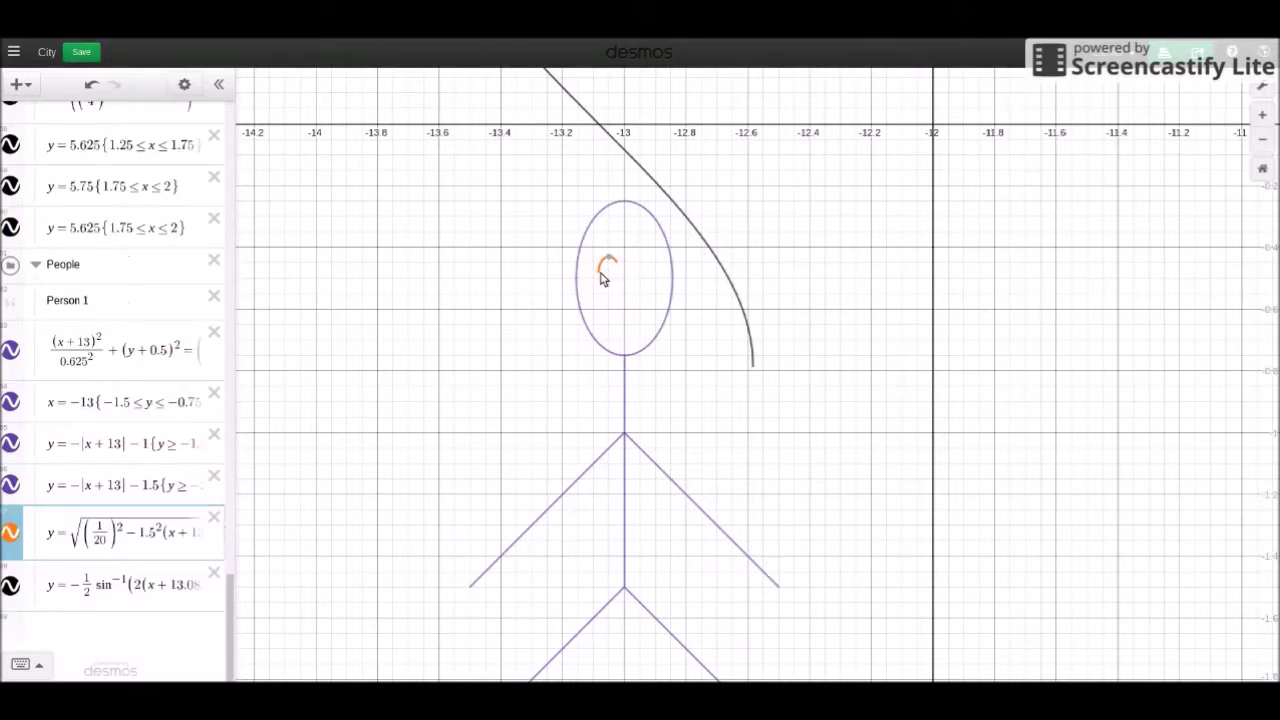
pyautogui.click(127, 595)
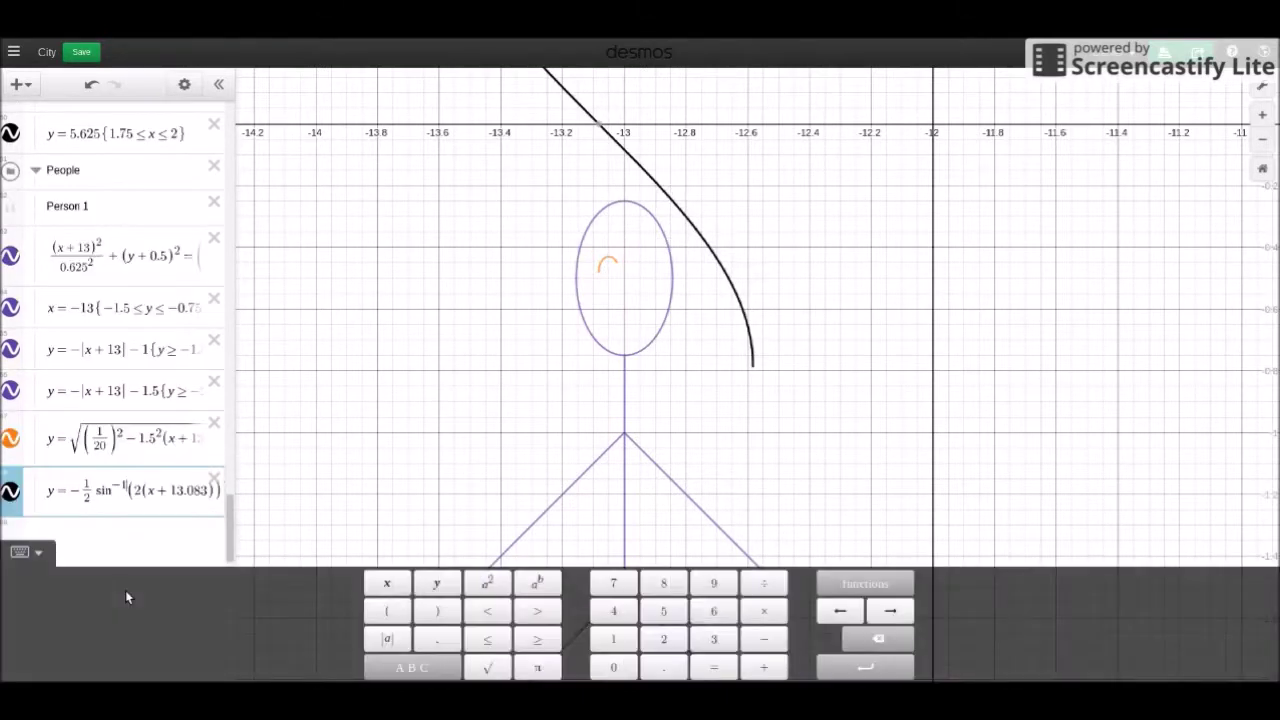
pyautogui.press('Return')
pyautogui.press('"')
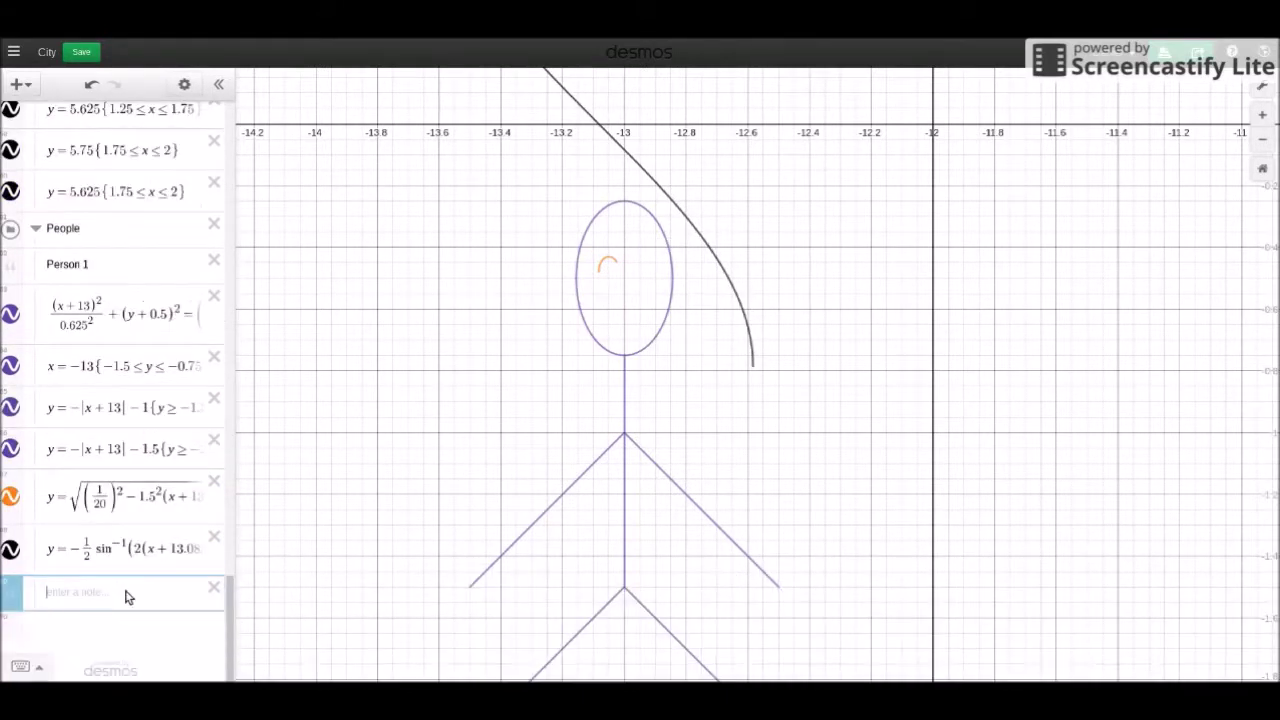
pyautogui.write('y=0.')
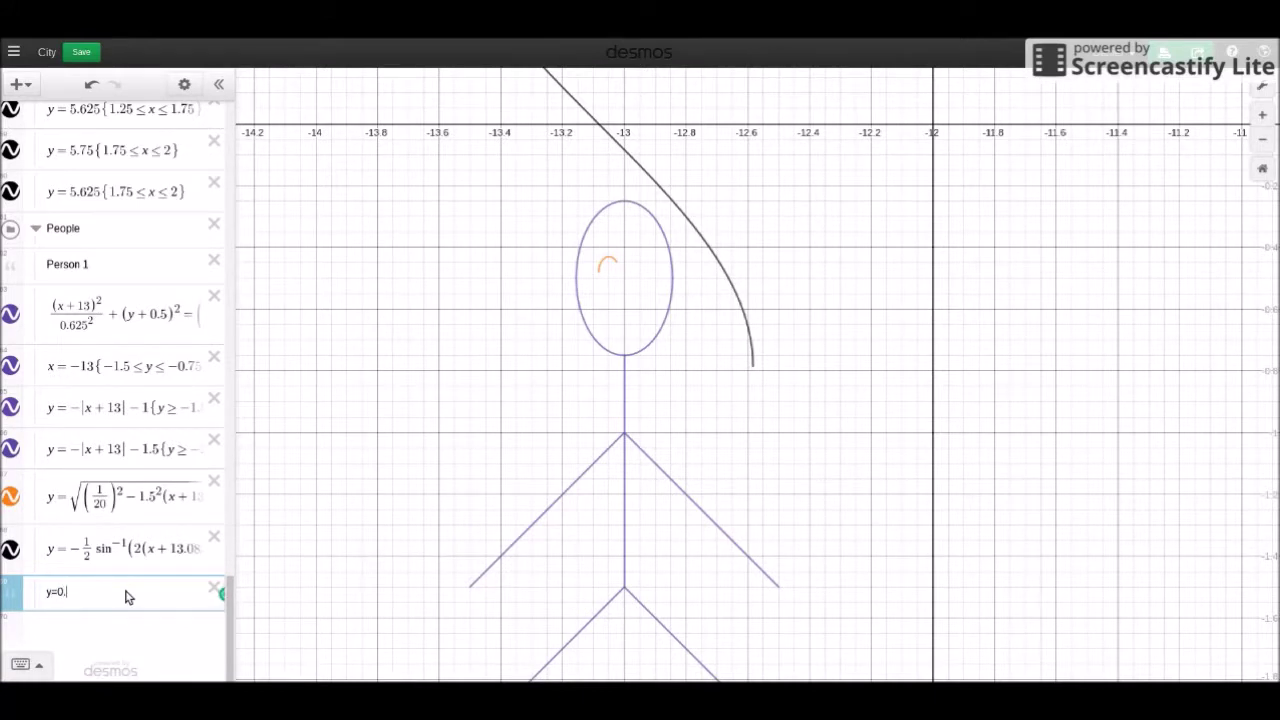
pyautogui.write('4729')
# Change the note to y=-0.4729, then return to the arcsine expression
pyautogui.click(60, 591)
pyautogui.write('-')
pyautogui.click(162, 545)
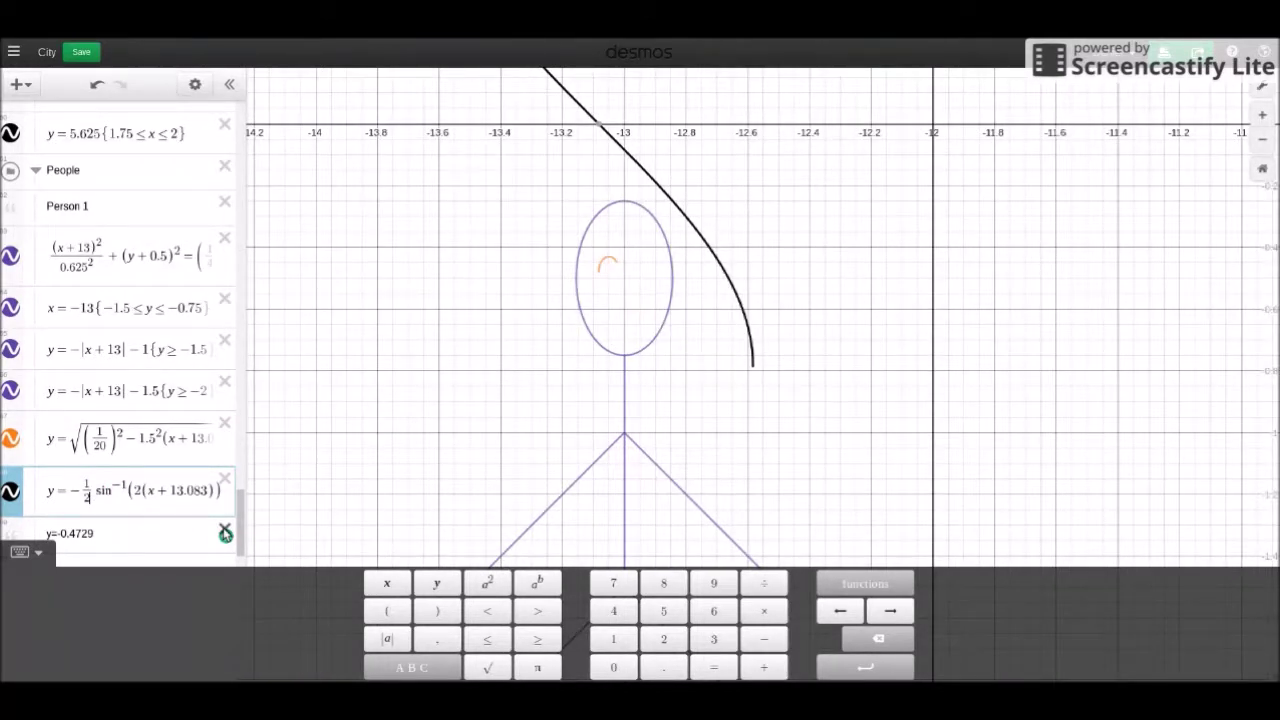
# Try fraction denominators 4, 8 and 16 and inner multipliers 8 and 16 on the arcsine
pyautogui.press('BackSpace')
pyautogui.write('4')
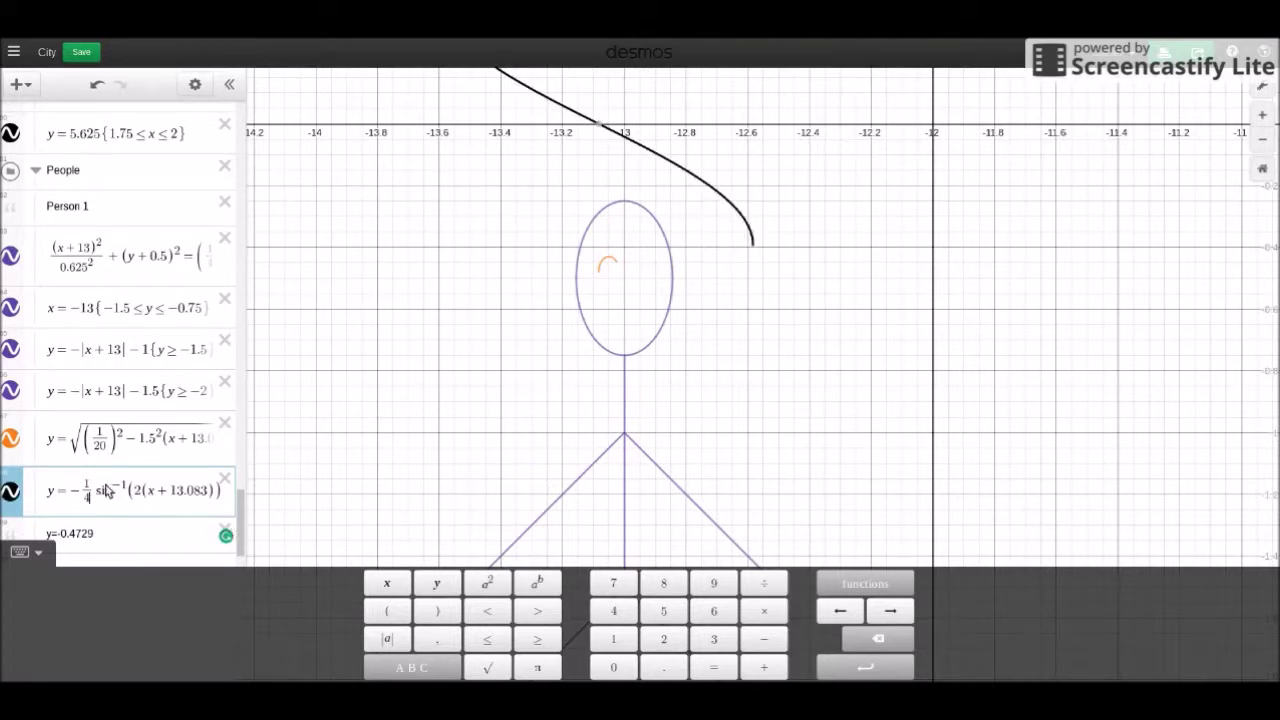
pyautogui.press('BackSpace')
pyautogui.write('8')
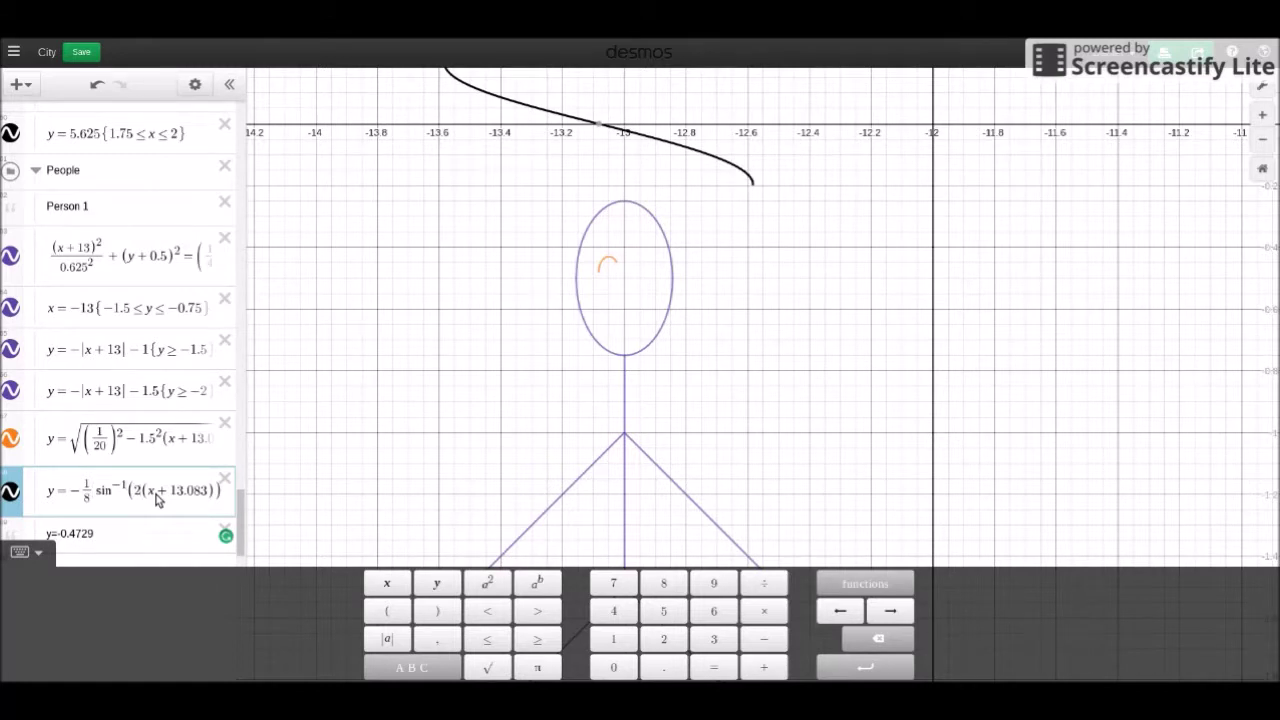
pyautogui.press('BackSpace')
pyautogui.write('8')
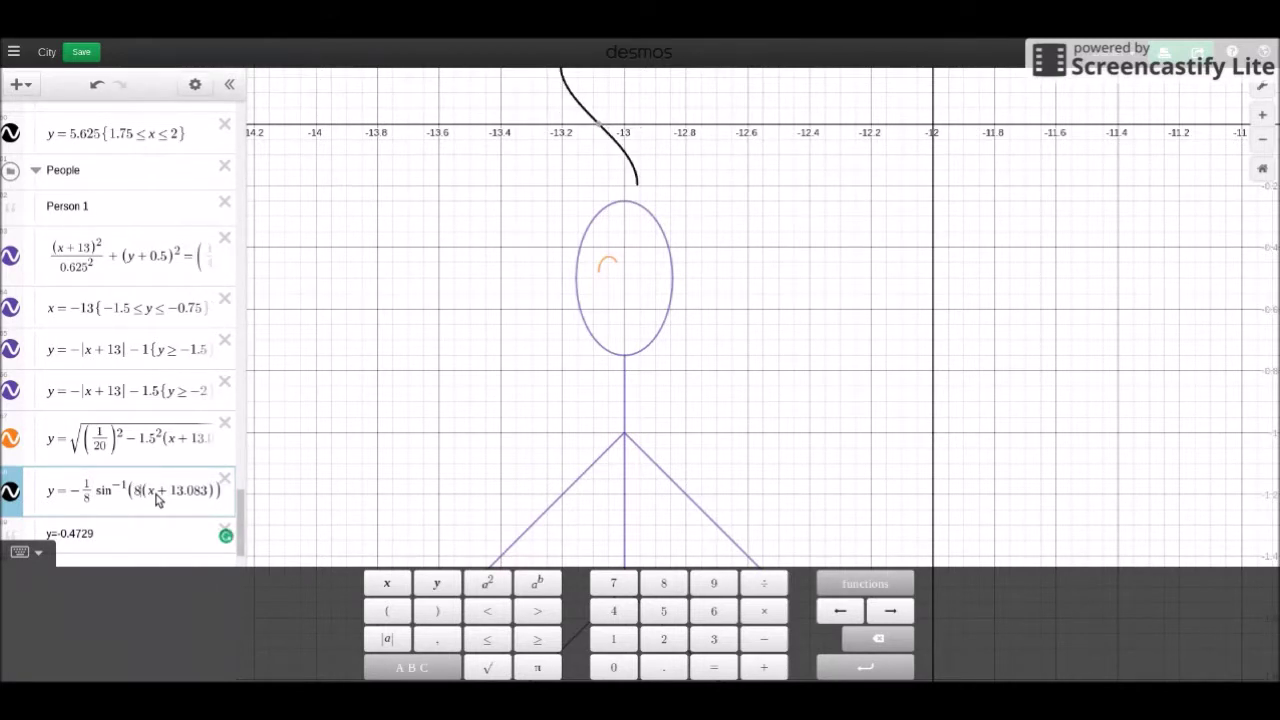
pyautogui.press('Right')
pyautogui.press('Left')
pyautogui.press('Left')
pyautogui.press('Left')
pyautogui.press('Left')
pyautogui.press('Left')
pyautogui.press('Down')
pyautogui.press('BackSpace')
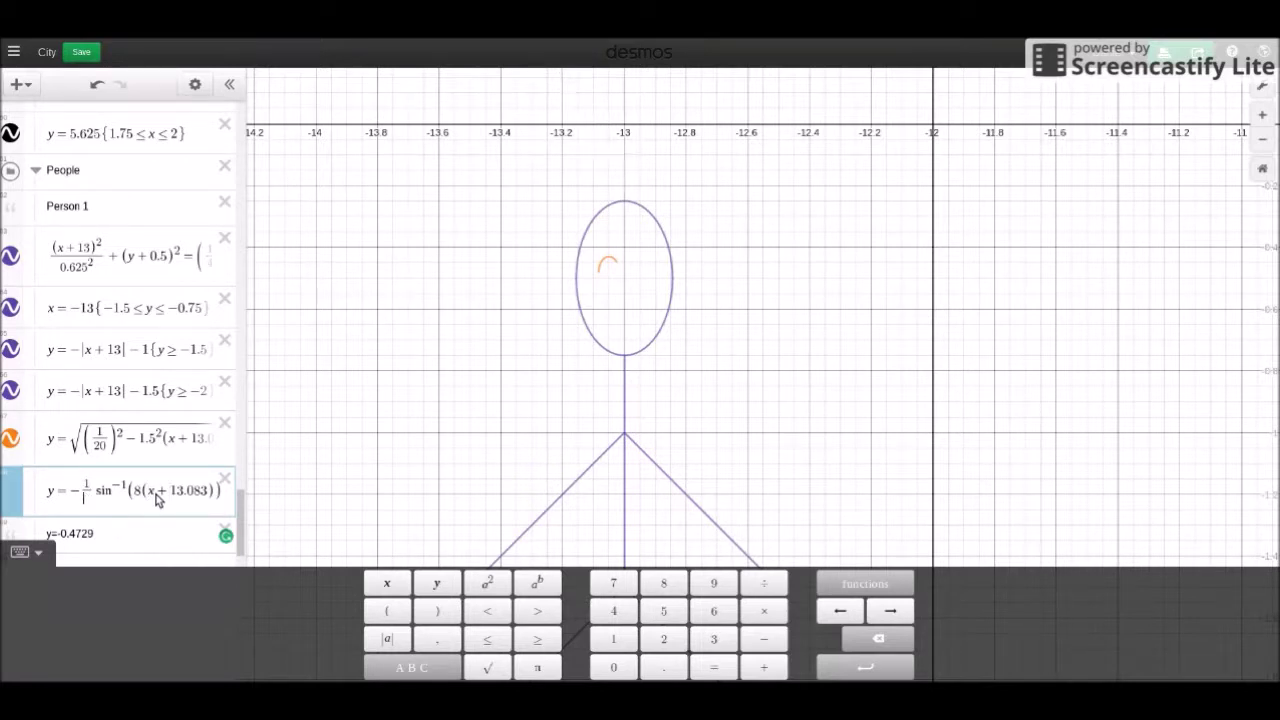
pyautogui.write('16')
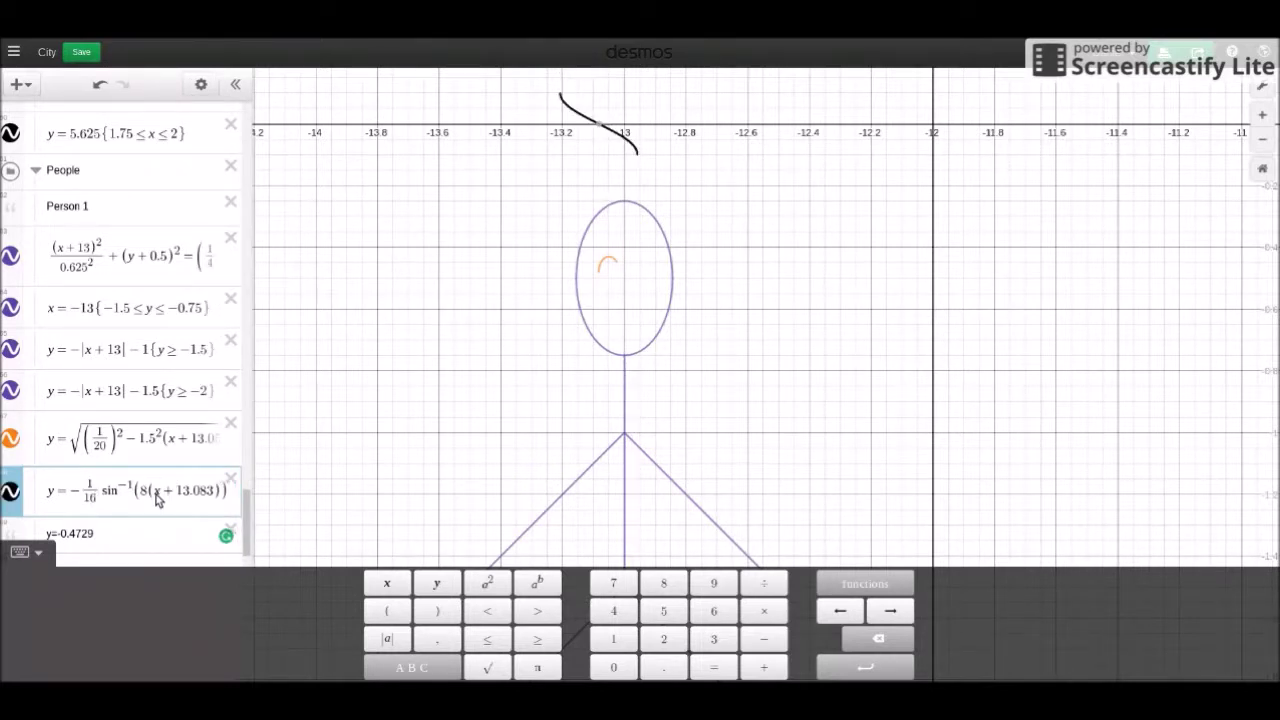
pyautogui.press('BackSpace')
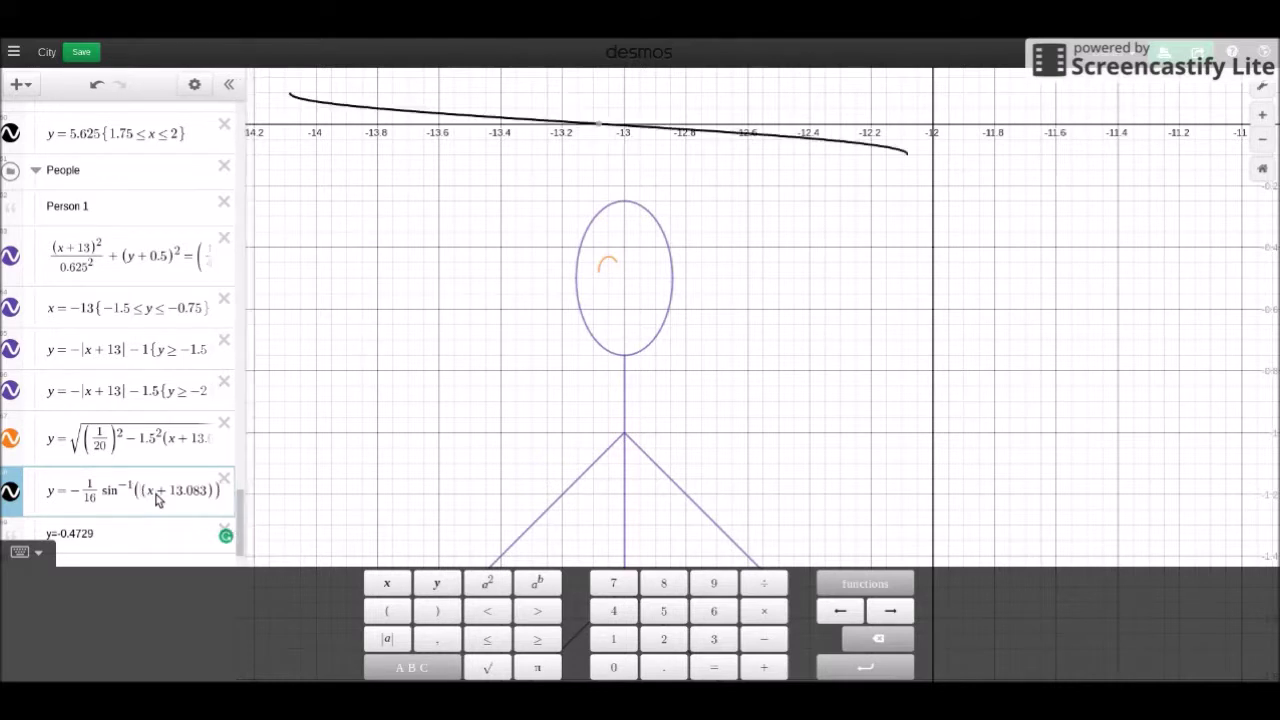
pyautogui.write('16')
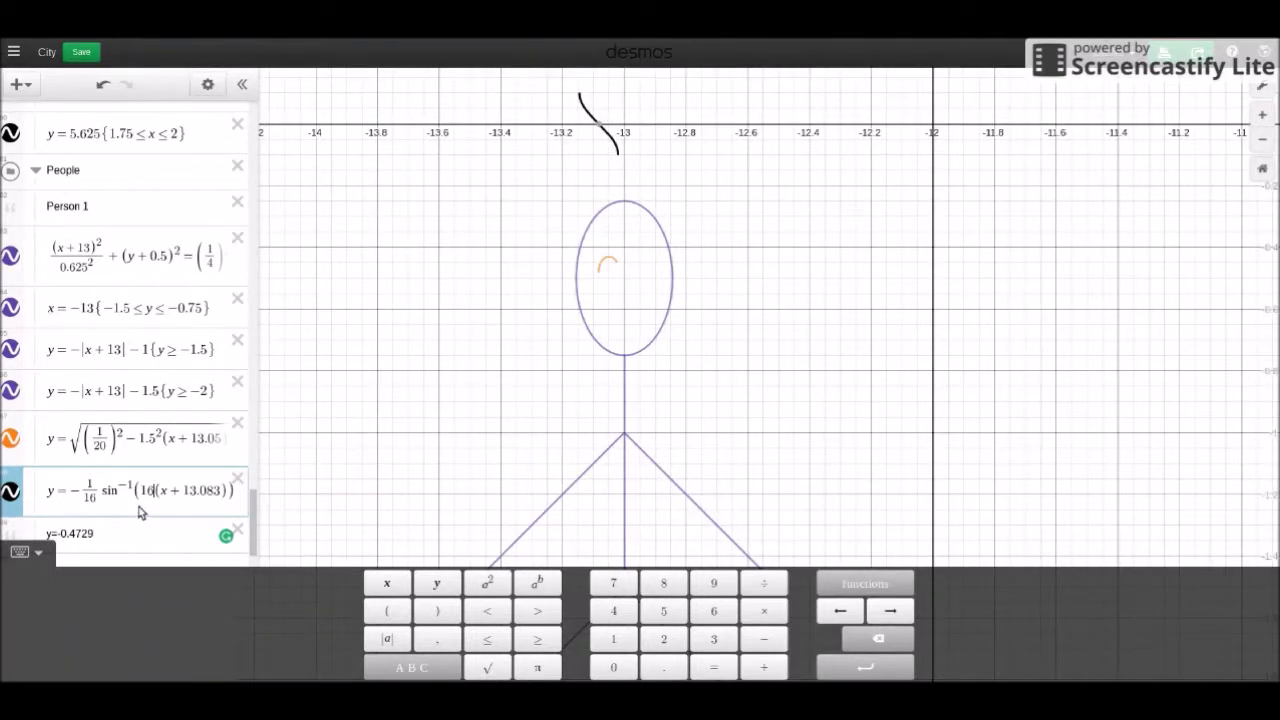
# Set both the leading fraction to 1/20 and the inner multiplier to 20
pyautogui.click(97, 500)
pyautogui.press('BackSpace')
pyautogui.press('BackSpace')
pyautogui.write('20')
pyautogui.click(148, 490)
pyautogui.press('BackSpace')
pyautogui.press('BackSpace')
pyautogui.write('20')
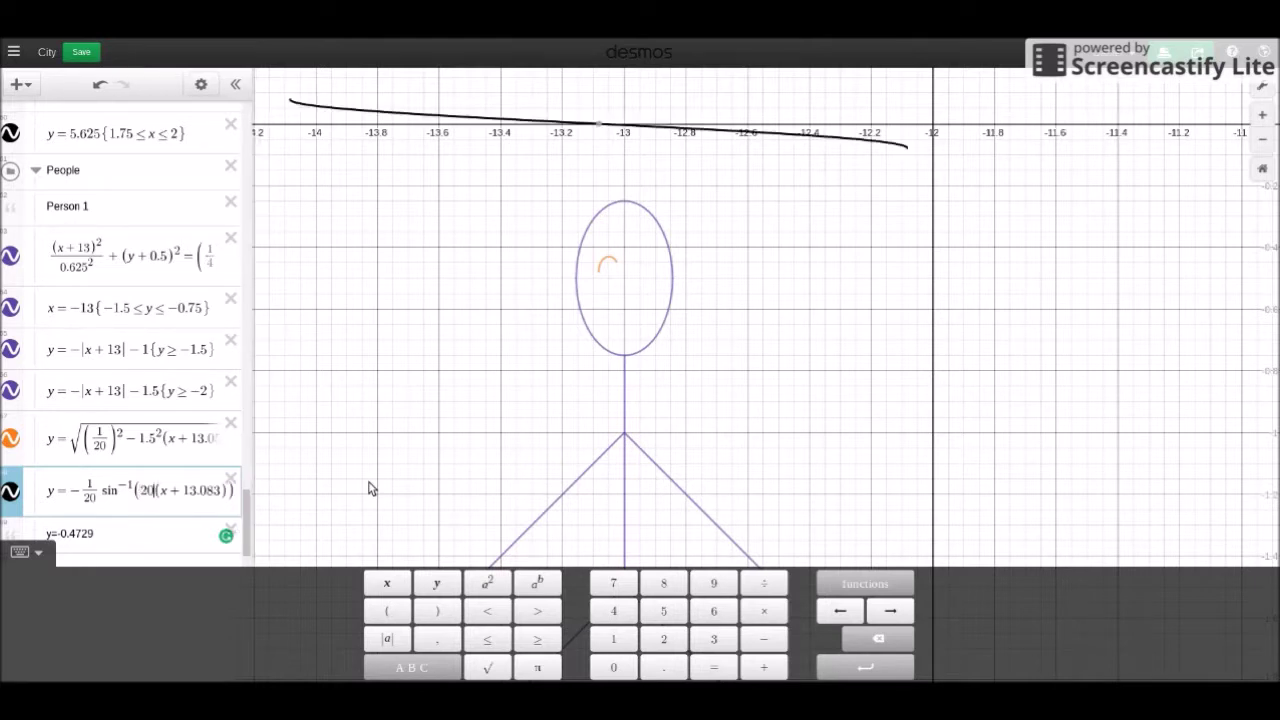
pyautogui.press('End')
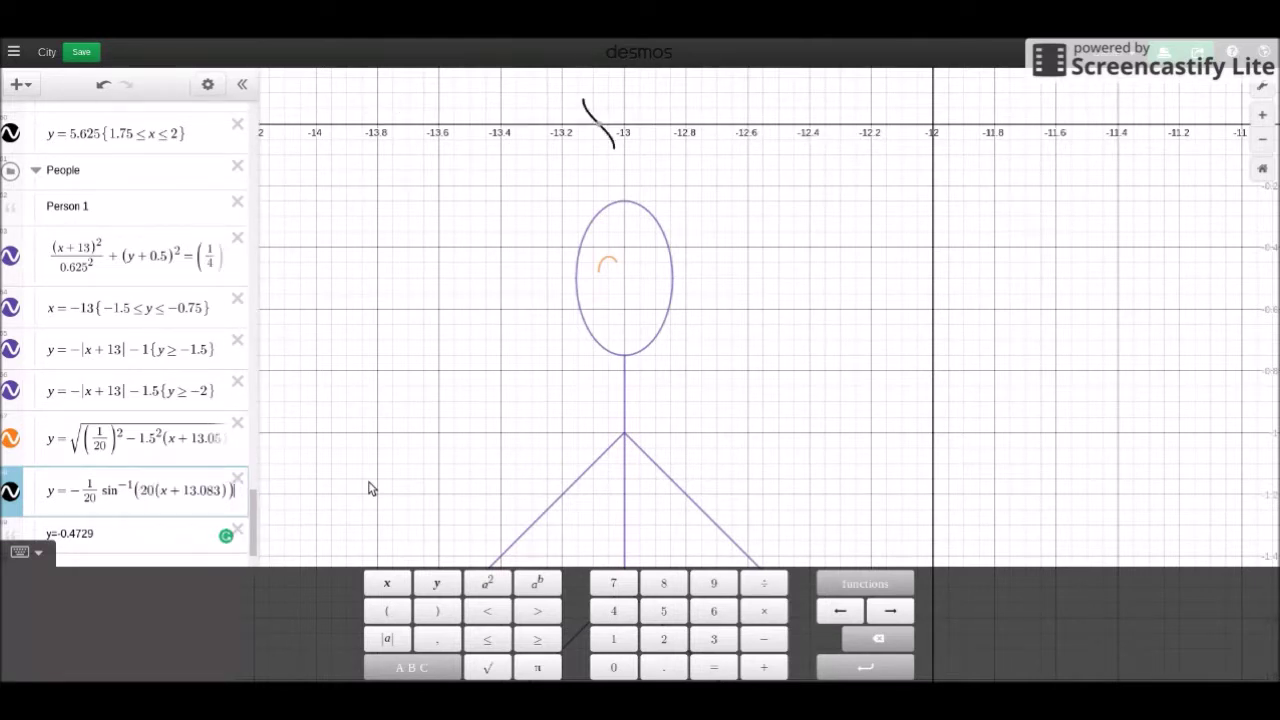
# Append − 0.5229 to the black arcsine expression after the closing parenthesis
pyautogui.click(601, 278)
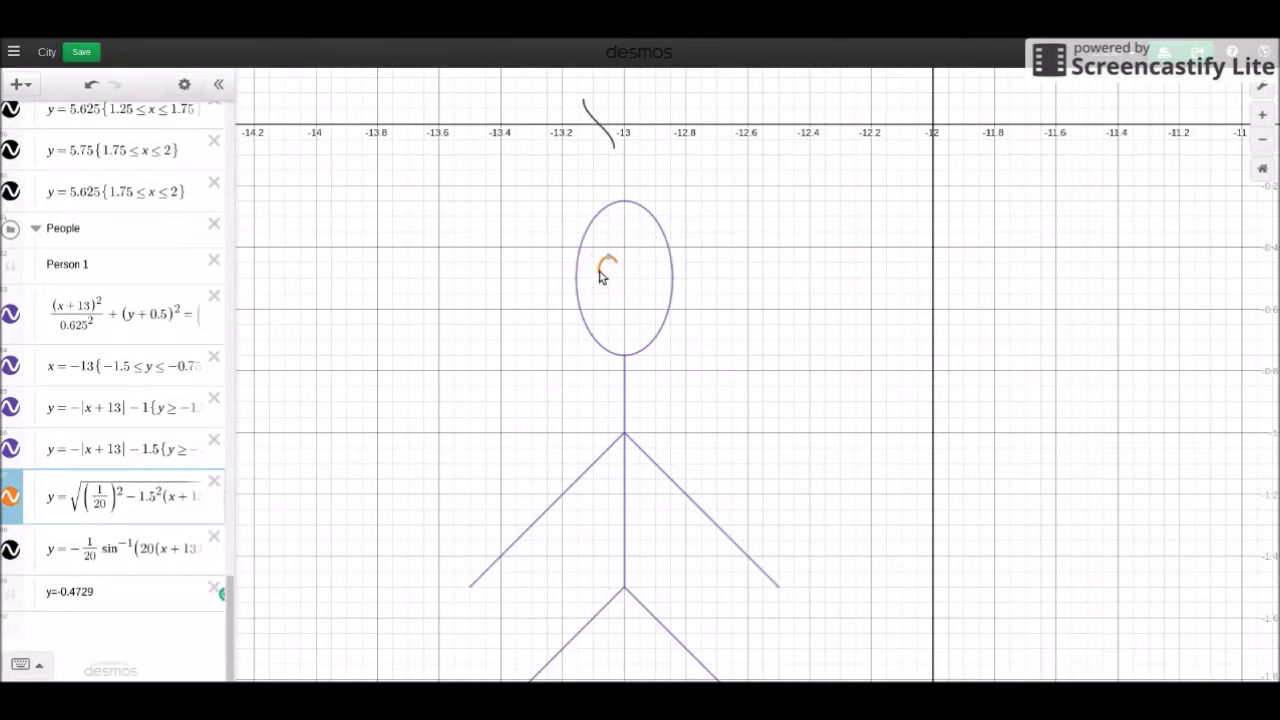
pyautogui.click(80, 595)
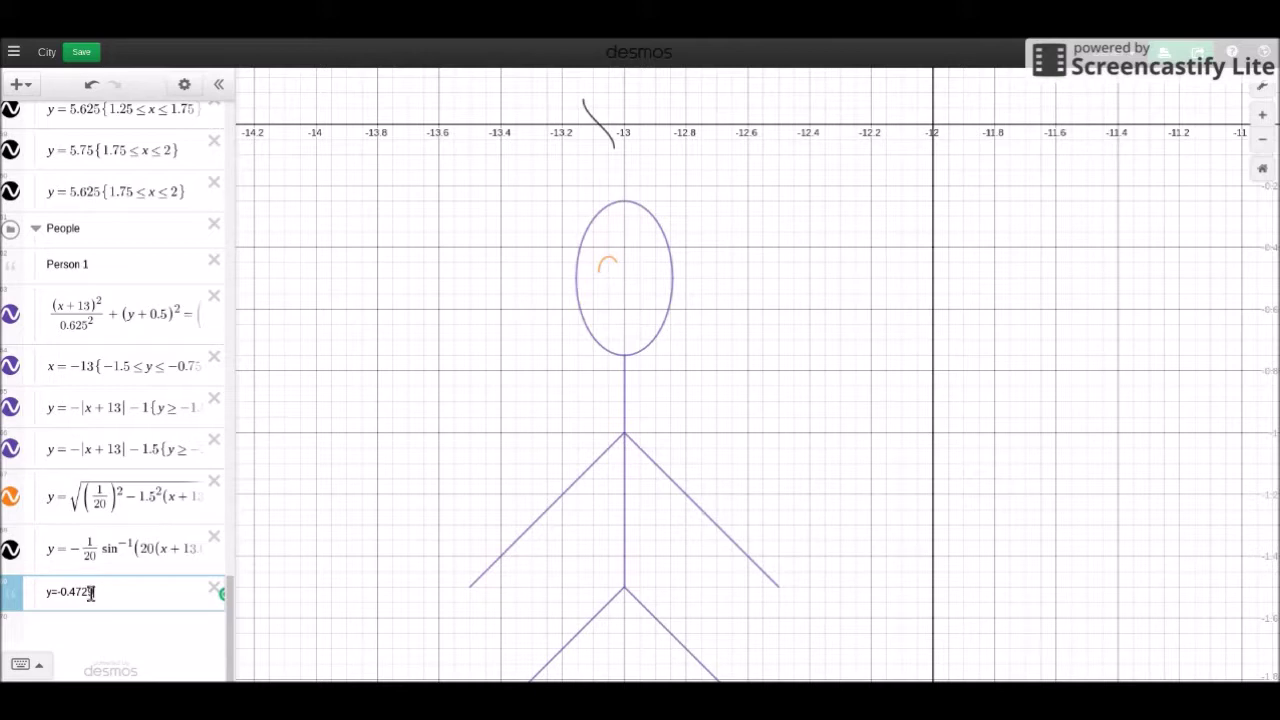
pyautogui.click(157, 547)
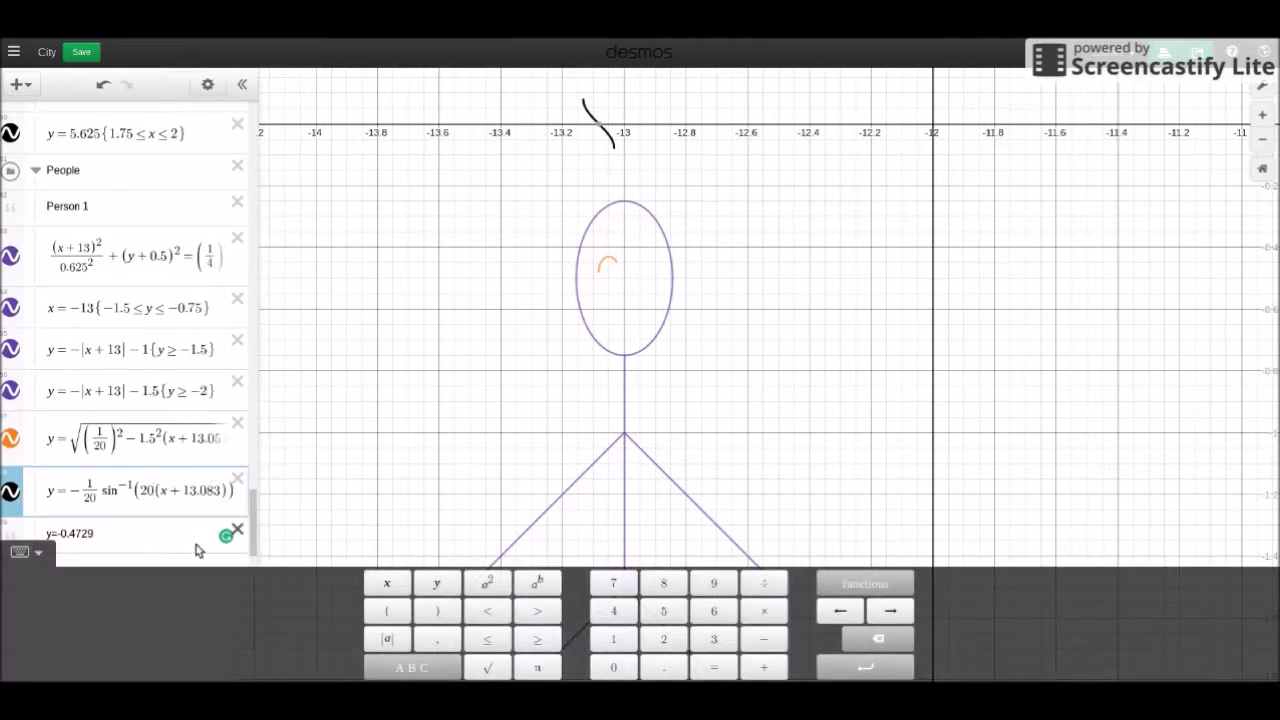
pyautogui.click(219, 498)
pyautogui.press('Right')
pyautogui.write('- ')
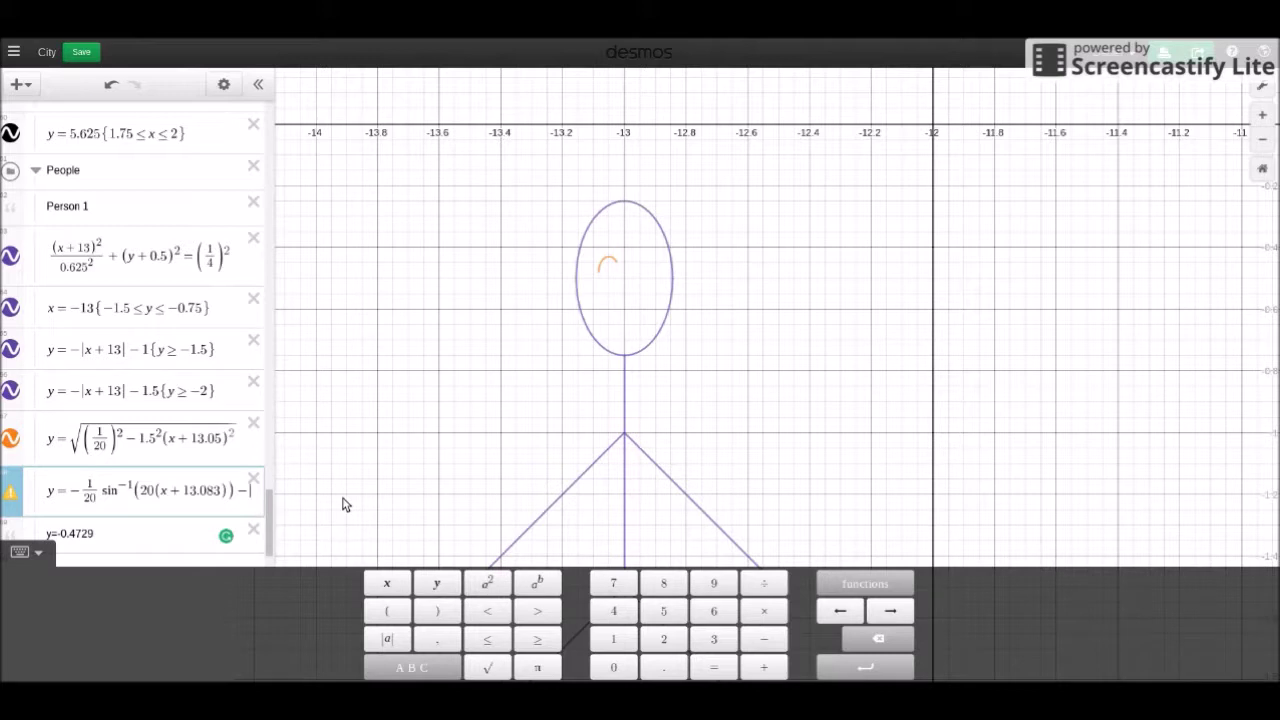
pyautogui.write('0')
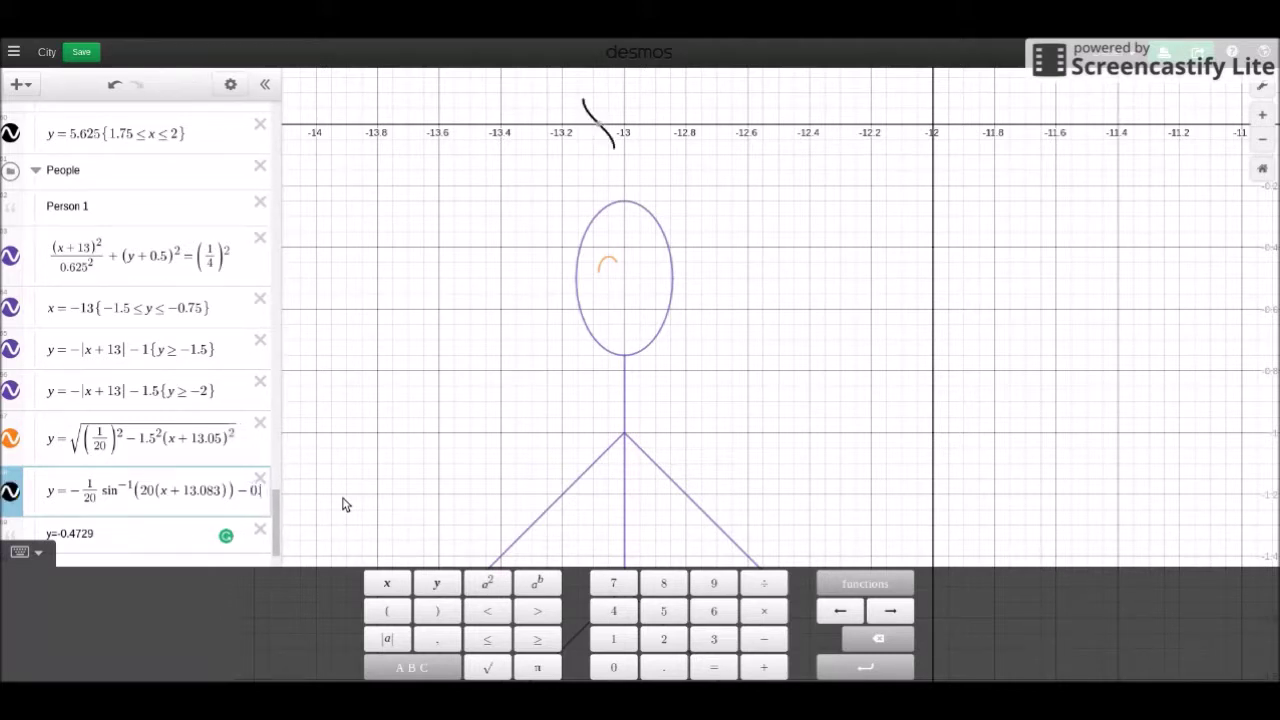
pyautogui.write('.522')
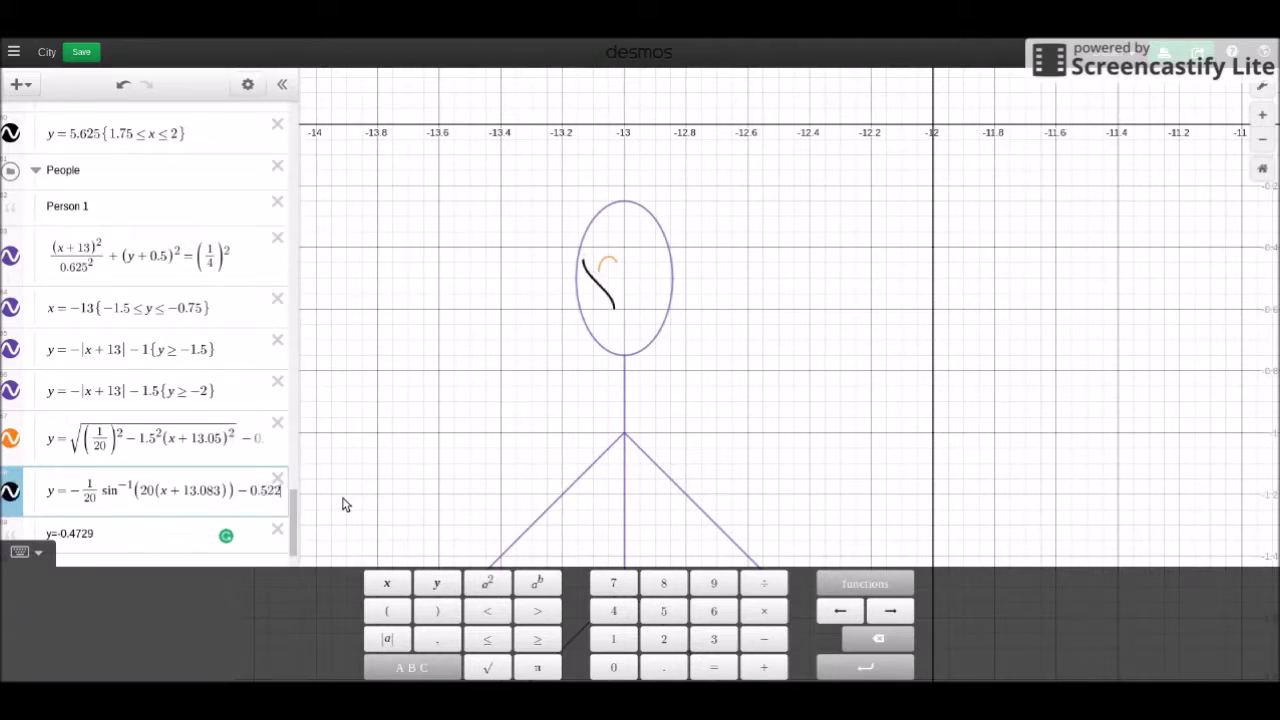
pyautogui.write('9')
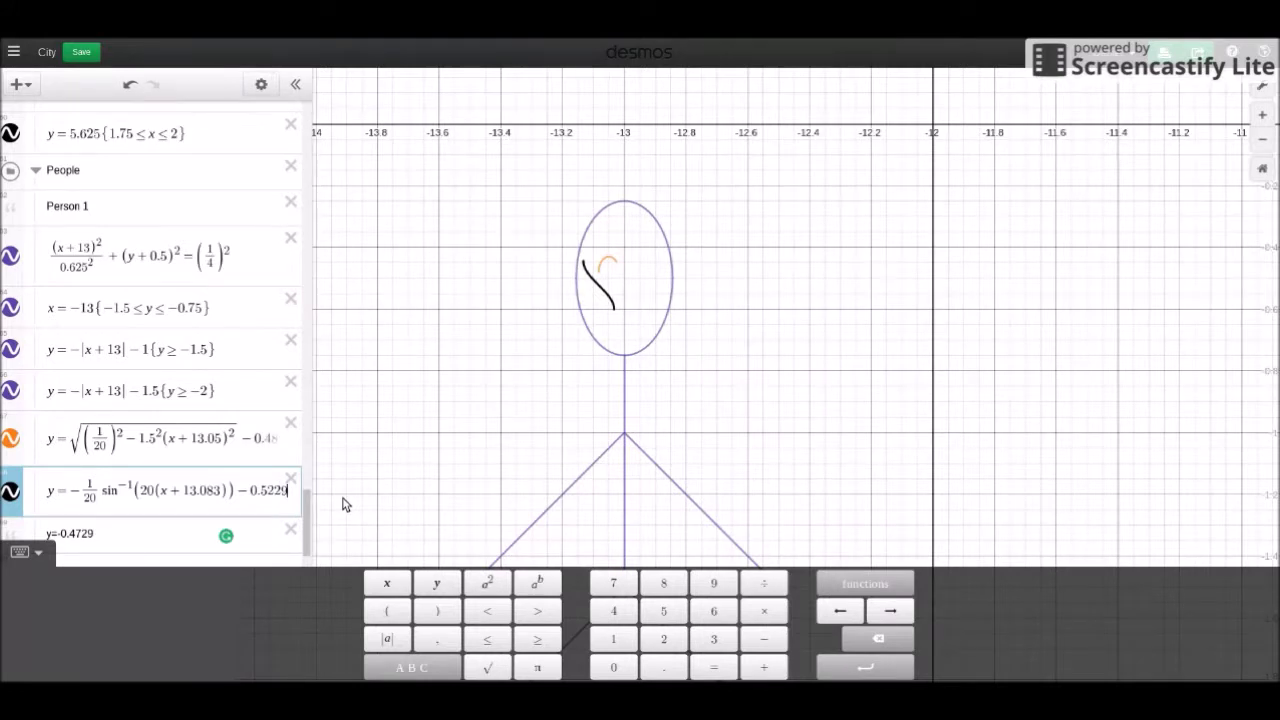
# Trace the black curve's end to read its coordinates, then reopen the keypad
pyautogui.click(584, 262)
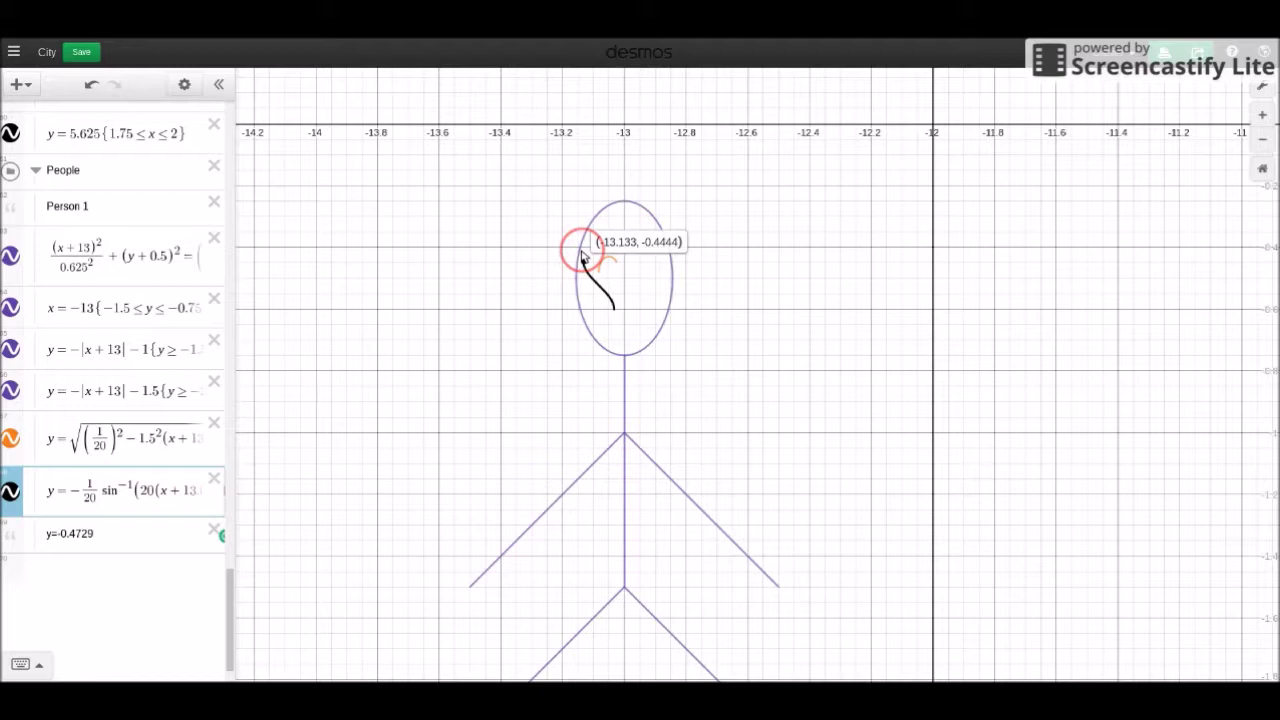
pyautogui.moveTo(584, 258); pyautogui.dragTo(585, 274)
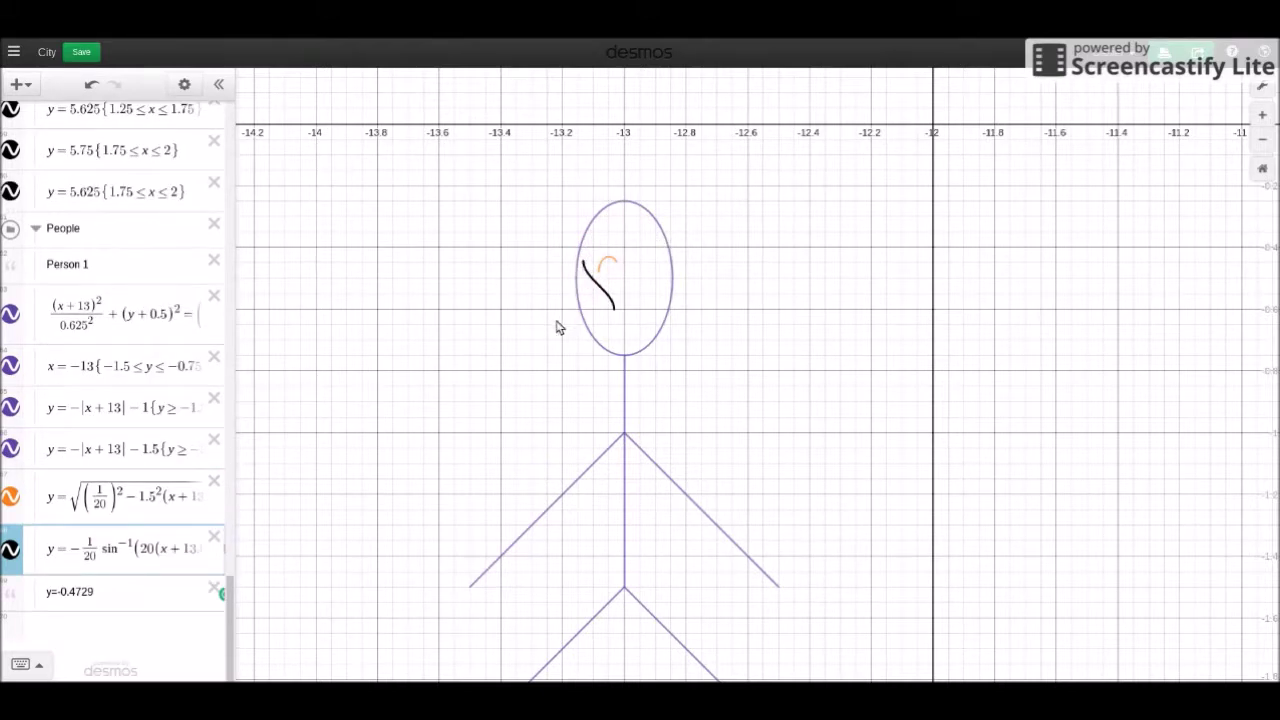
pyautogui.click(95, 558)
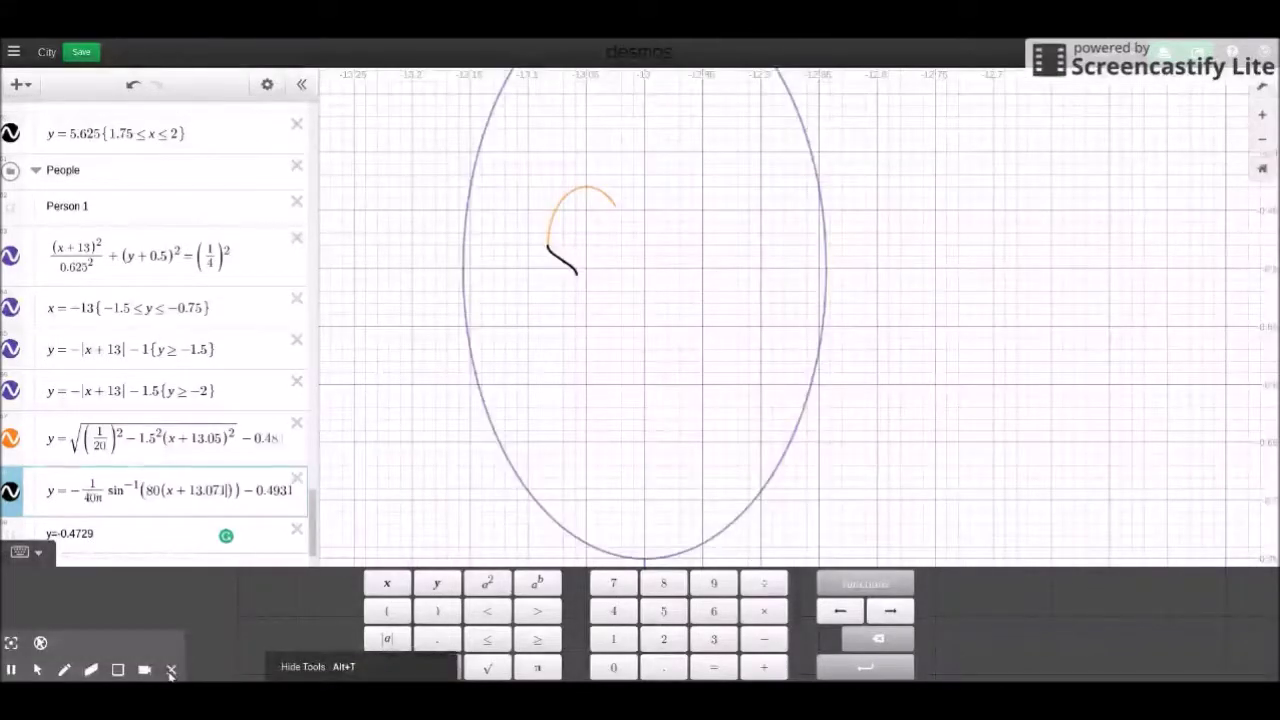
pyautogui.click(168, 677)
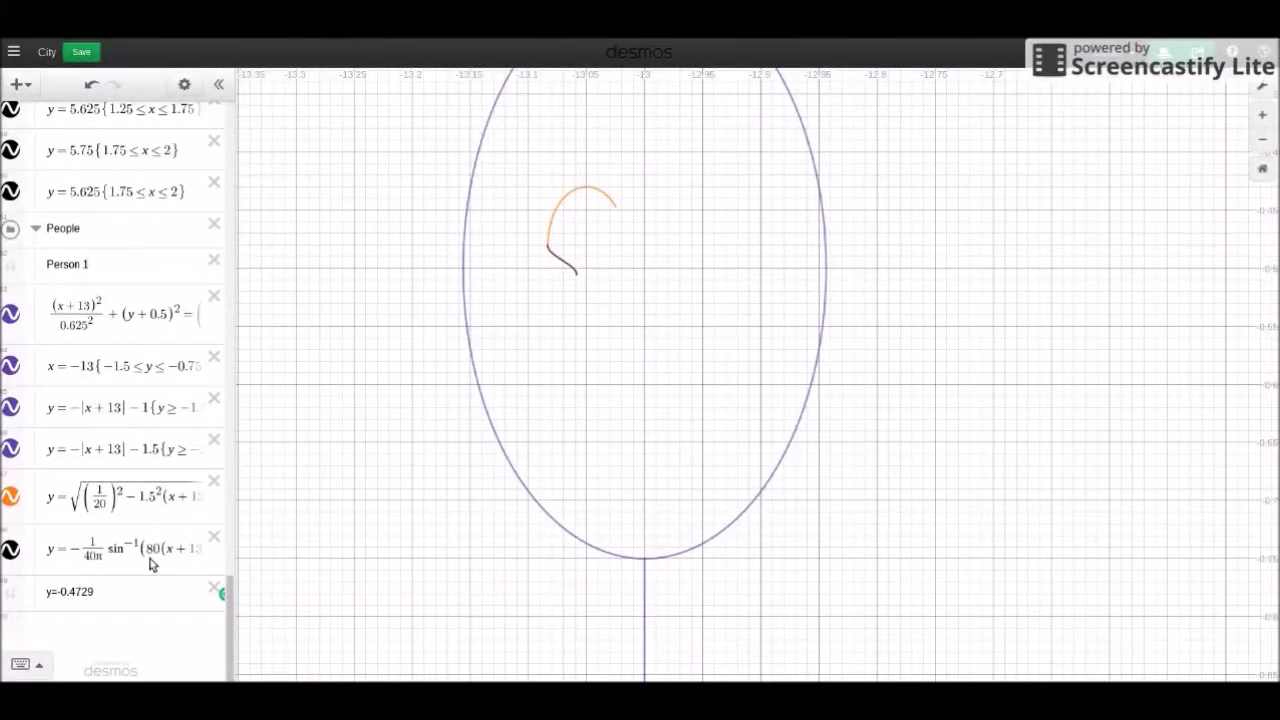
pyautogui.click(150, 565)
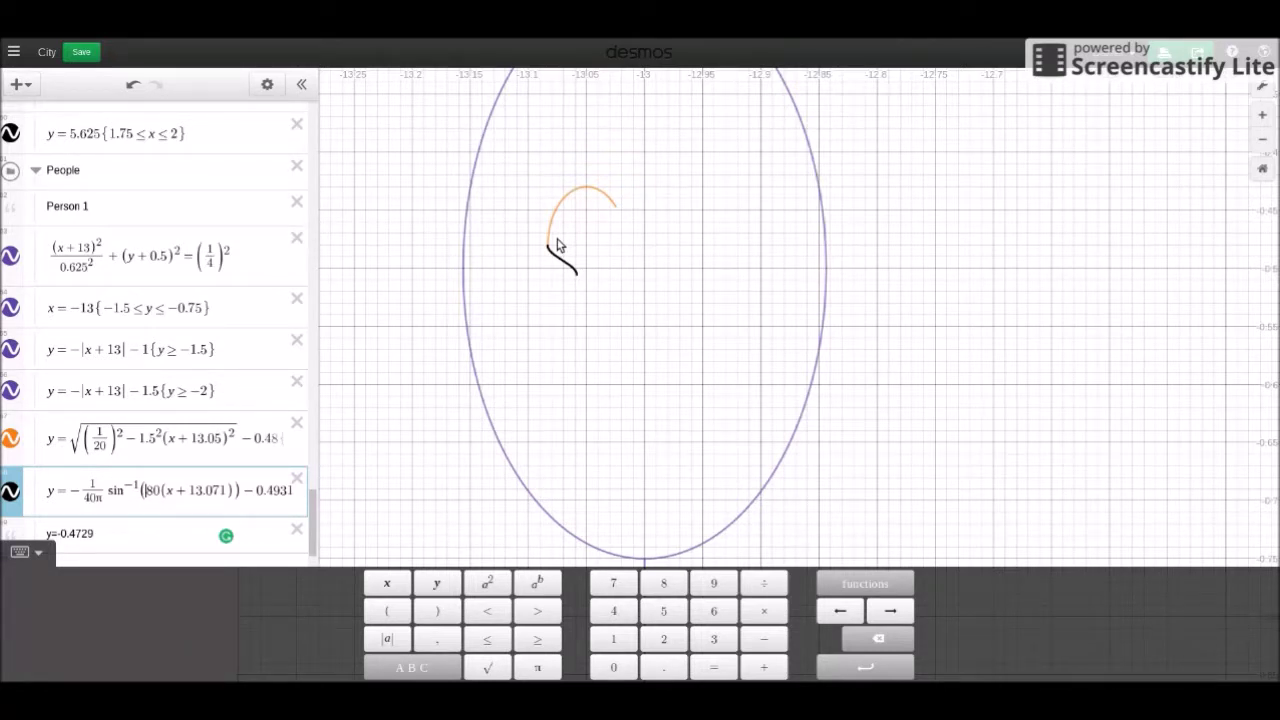
pyautogui.click(546, 253)
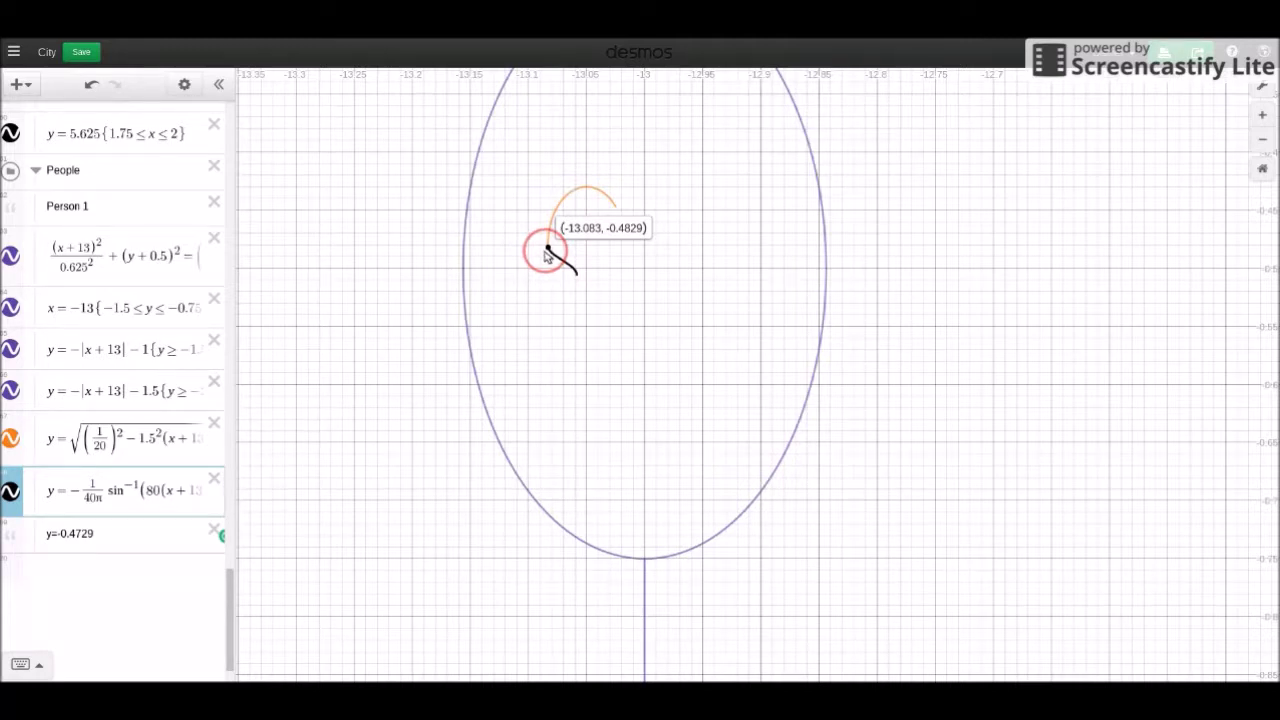
pyautogui.click(549, 248)
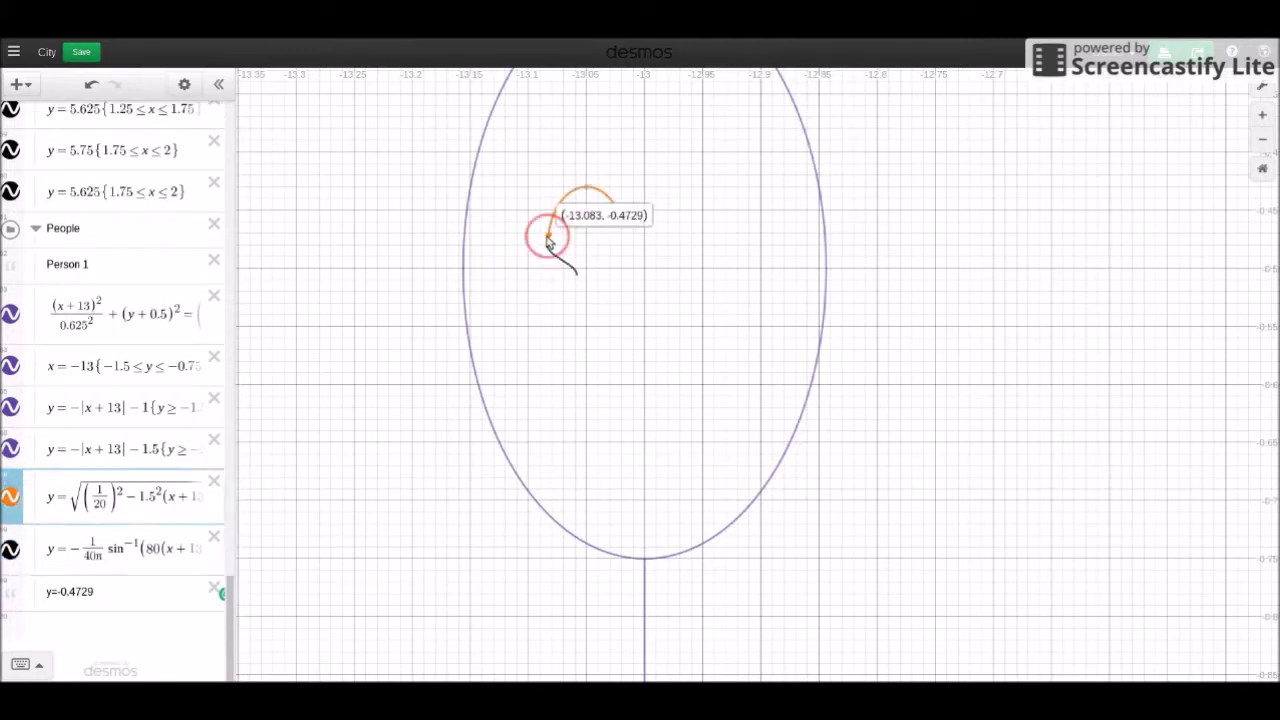
pyautogui.click(549, 248)
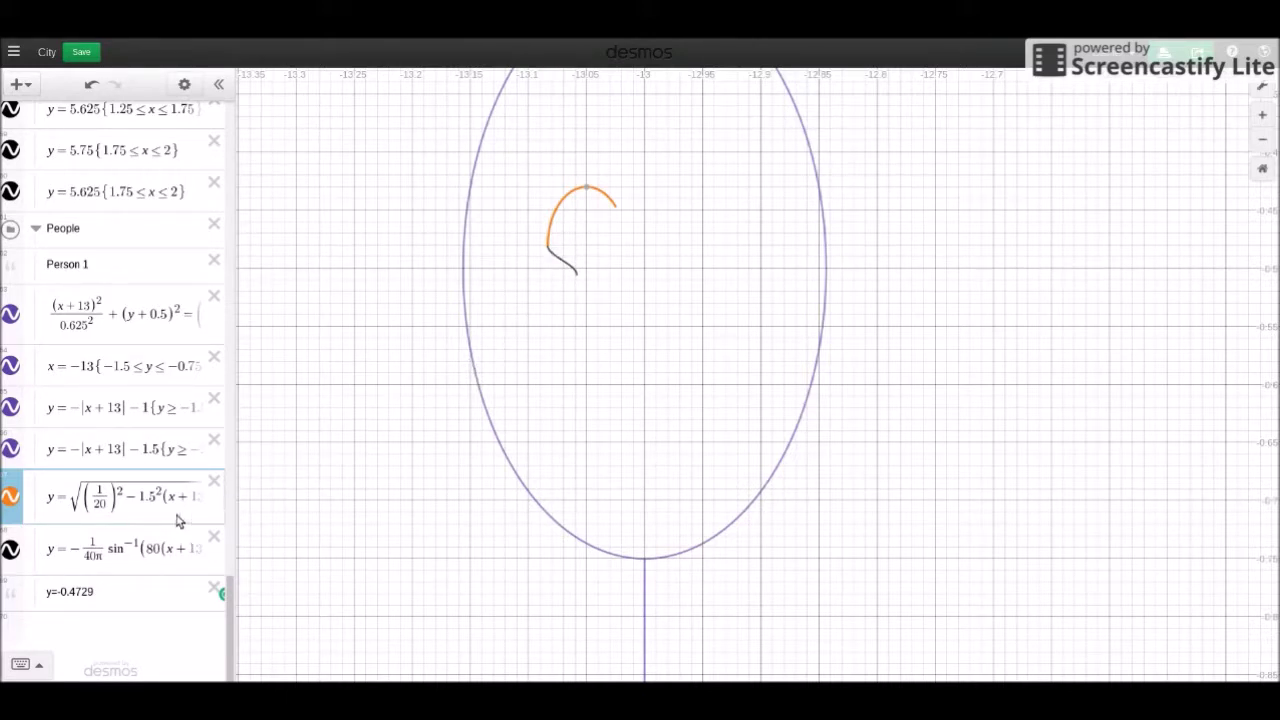
# Review the 13.071 and 0.4931 values, delete the y=-0.4729 note and start a new row
pyautogui.click(157, 552)
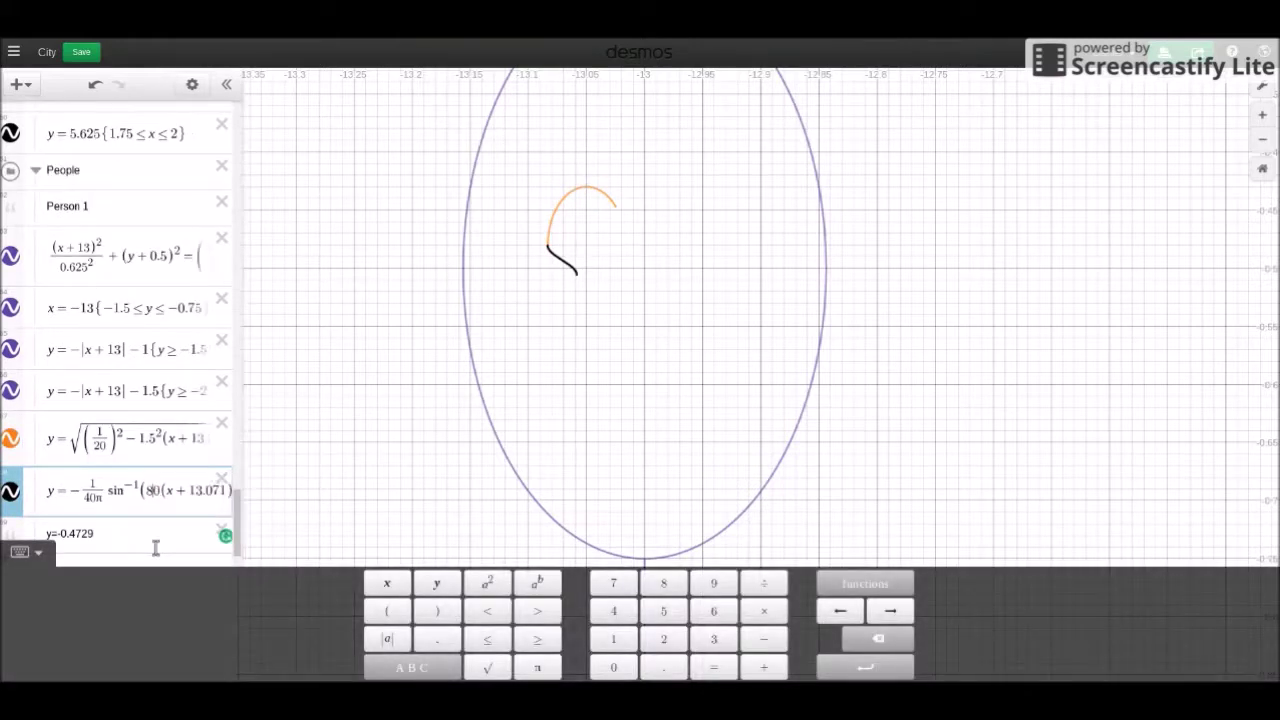
pyautogui.moveTo(188, 493); pyautogui.dragTo(228, 490)
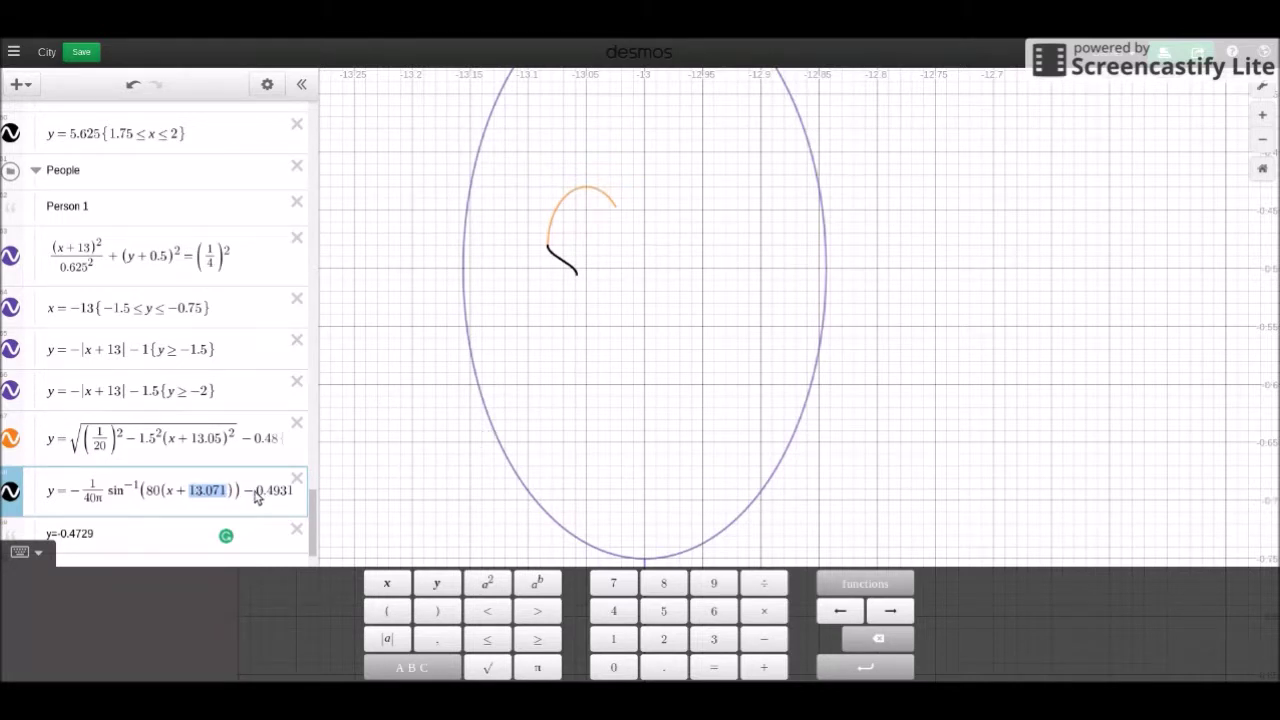
pyautogui.moveTo(256, 493); pyautogui.dragTo(295, 495)
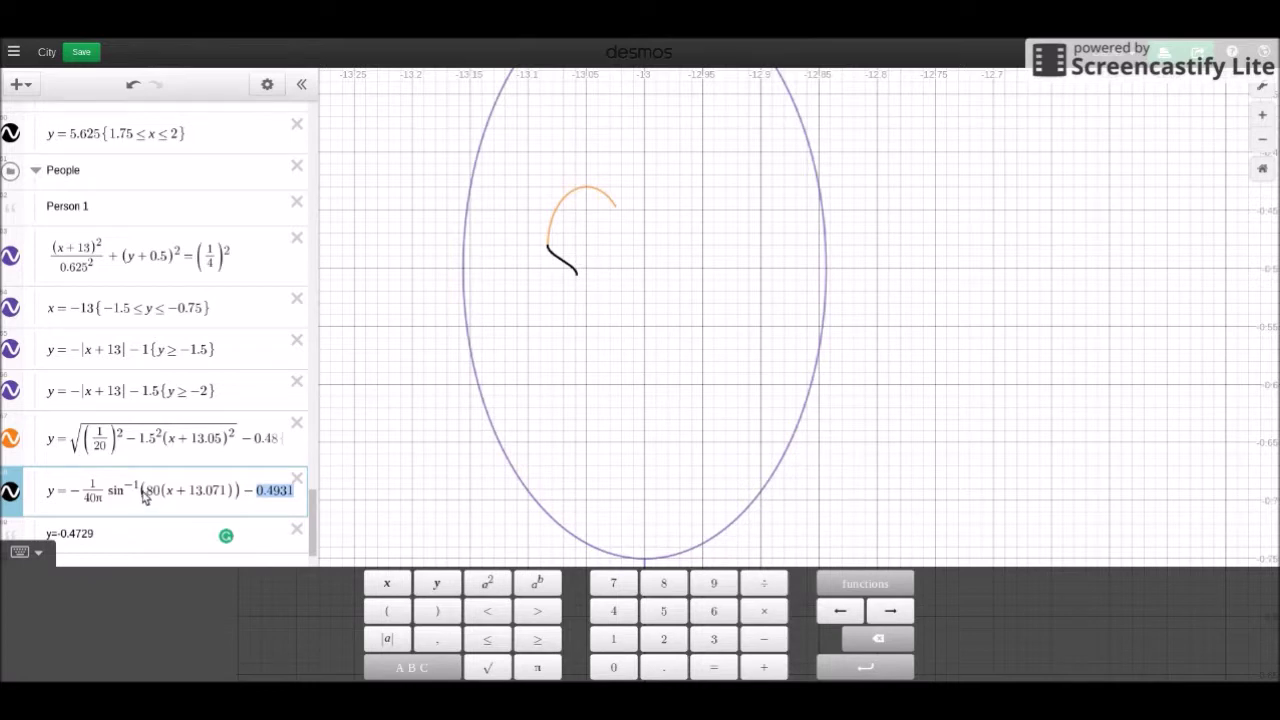
pyautogui.click(297, 531)
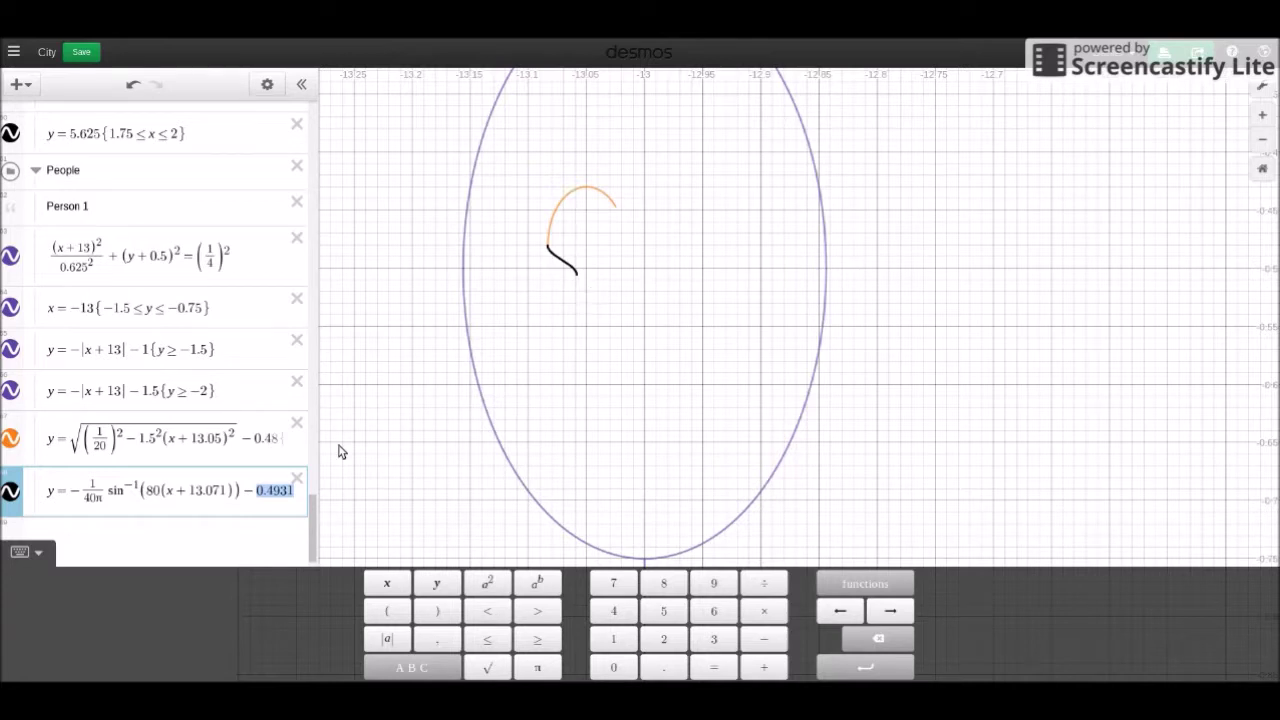
pyautogui.click(214, 523)
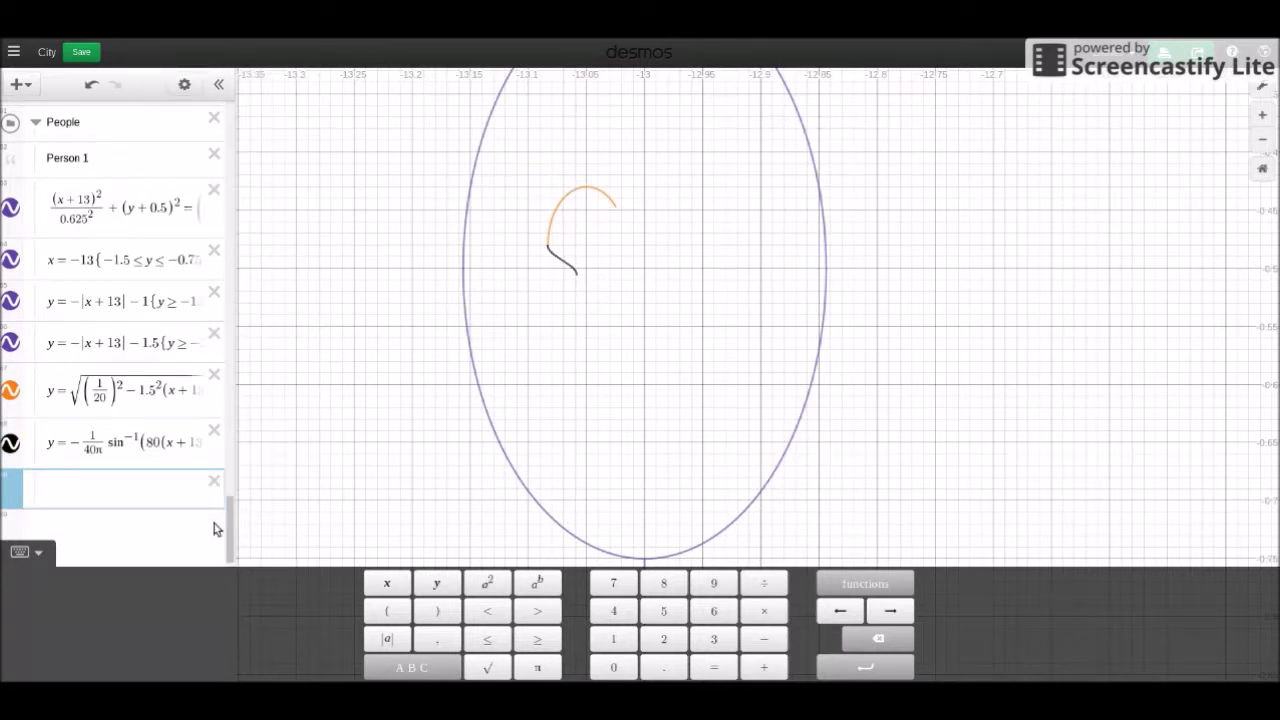
# Enter y = −√(1 − (x + 13.05)²) − 0.5 in the new expression row
pyautogui.click(576, 280)
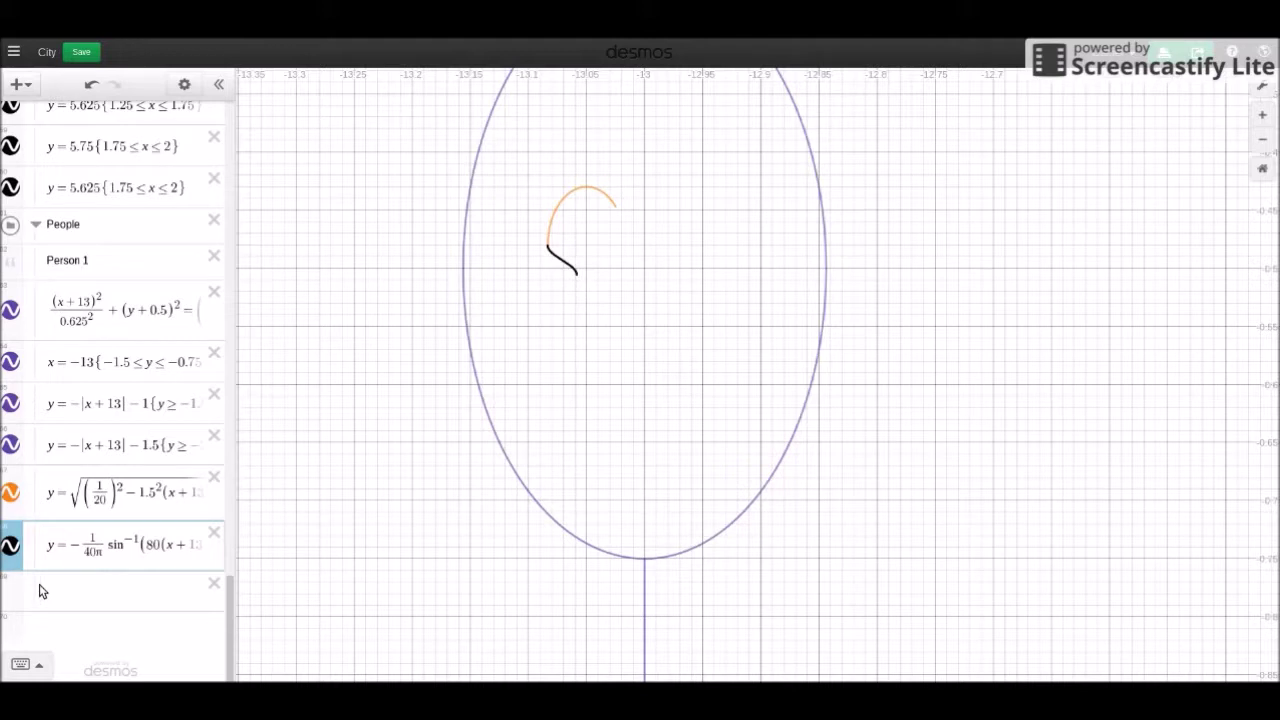
pyautogui.click(84, 600)
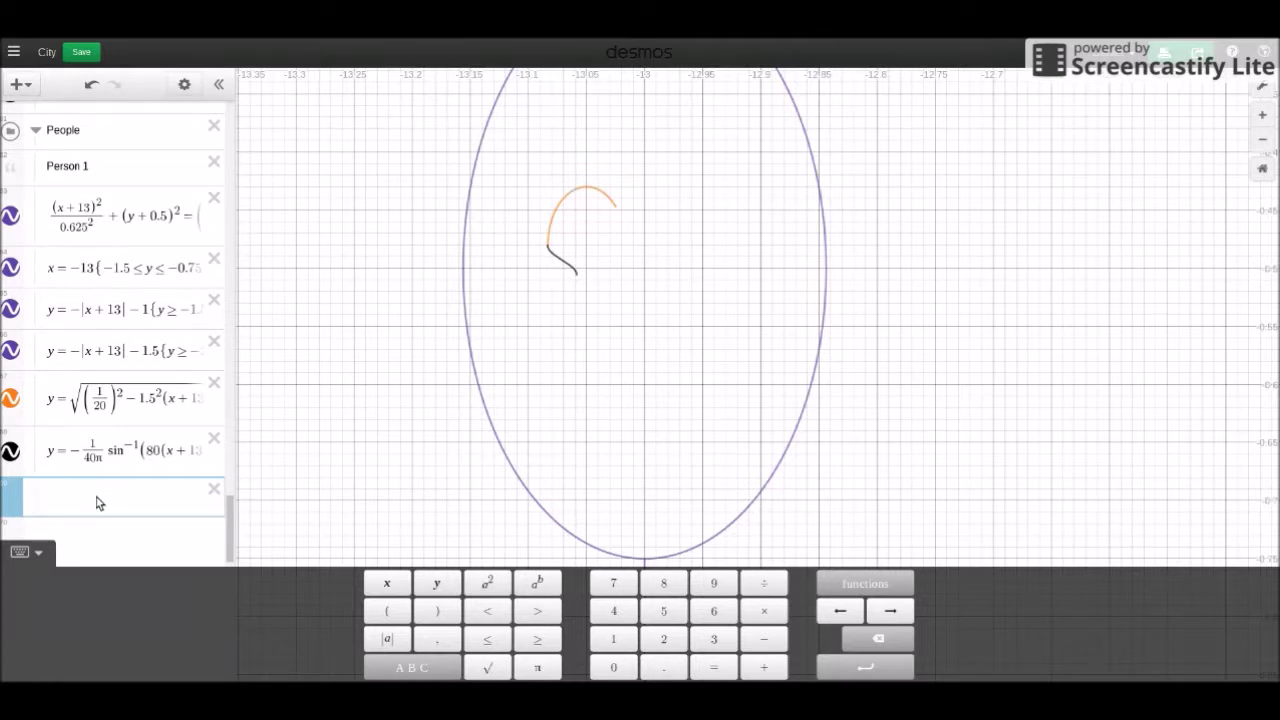
pyautogui.write('y=-sqr')
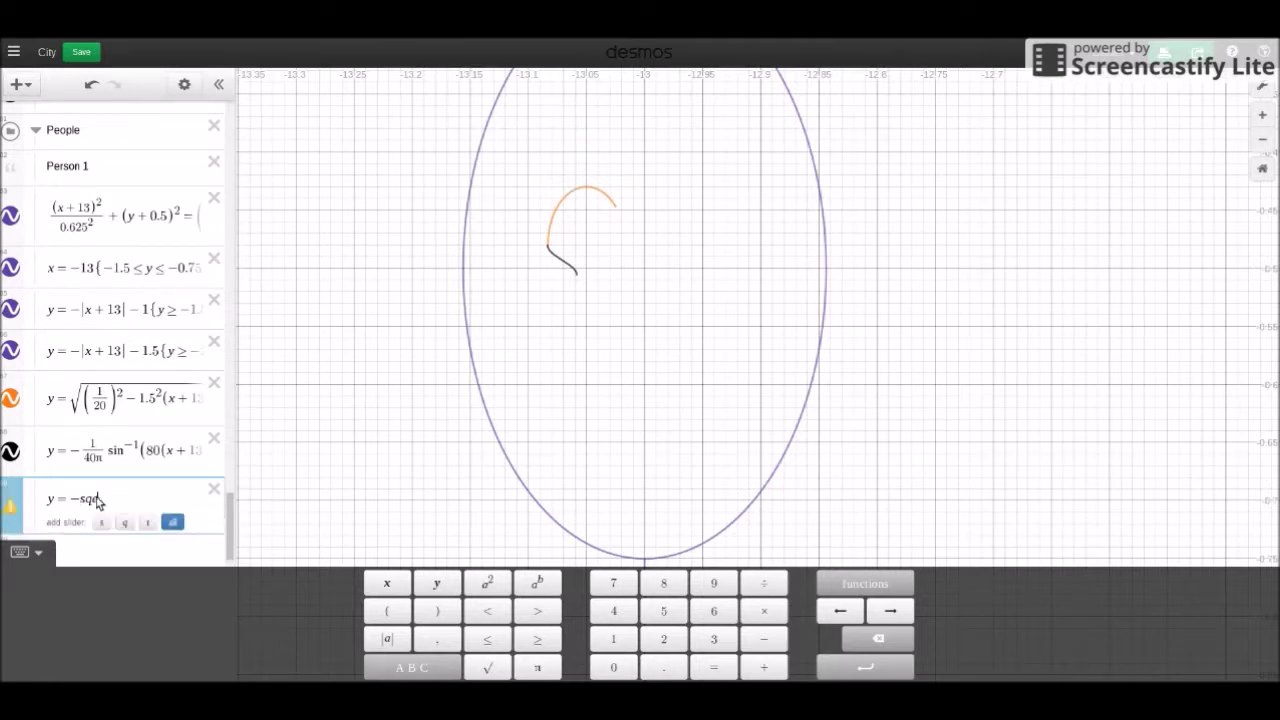
pyautogui.write('t')
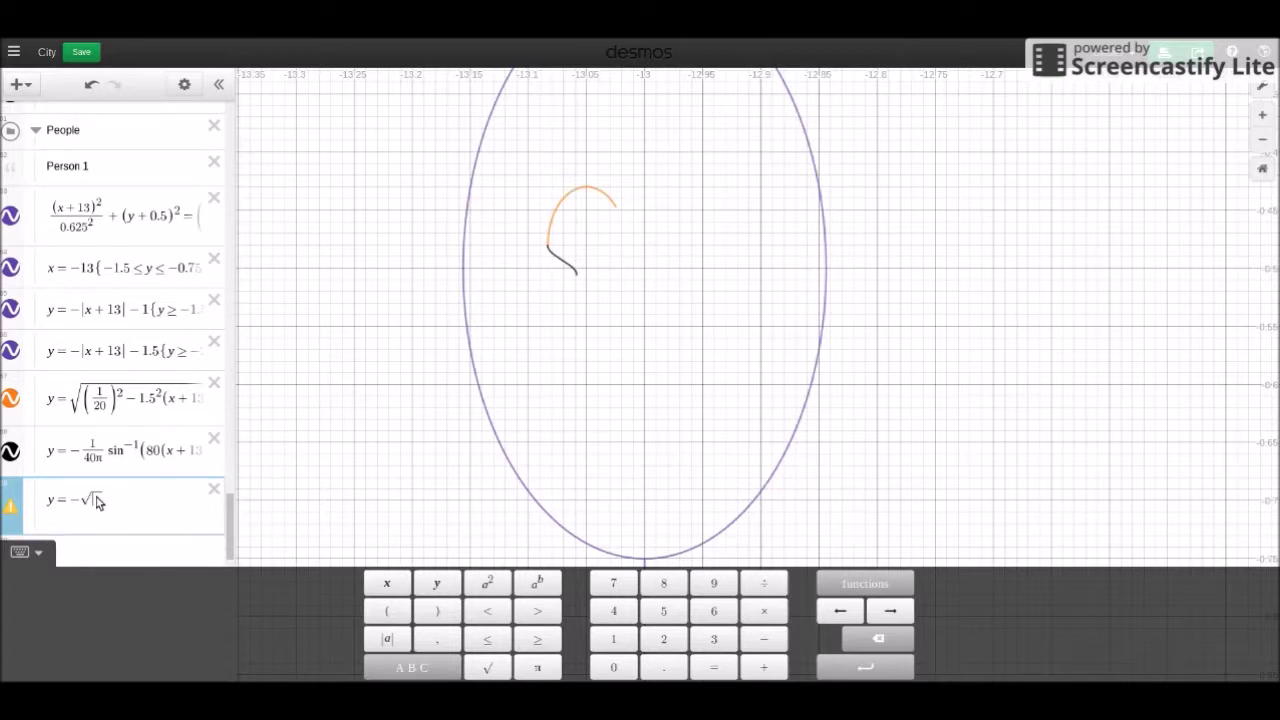
pyautogui.write('1-(x')
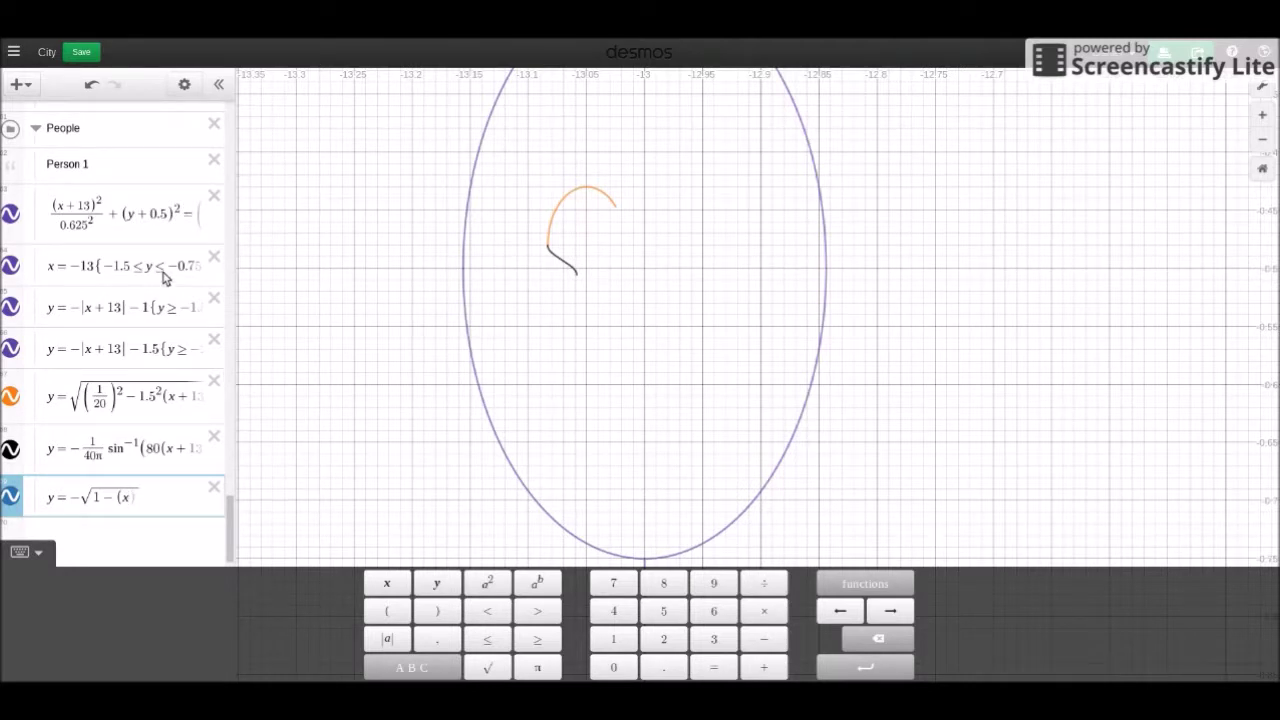
pyautogui.write('+13')
pyautogui.write('^')
pyautogui.write('05)')
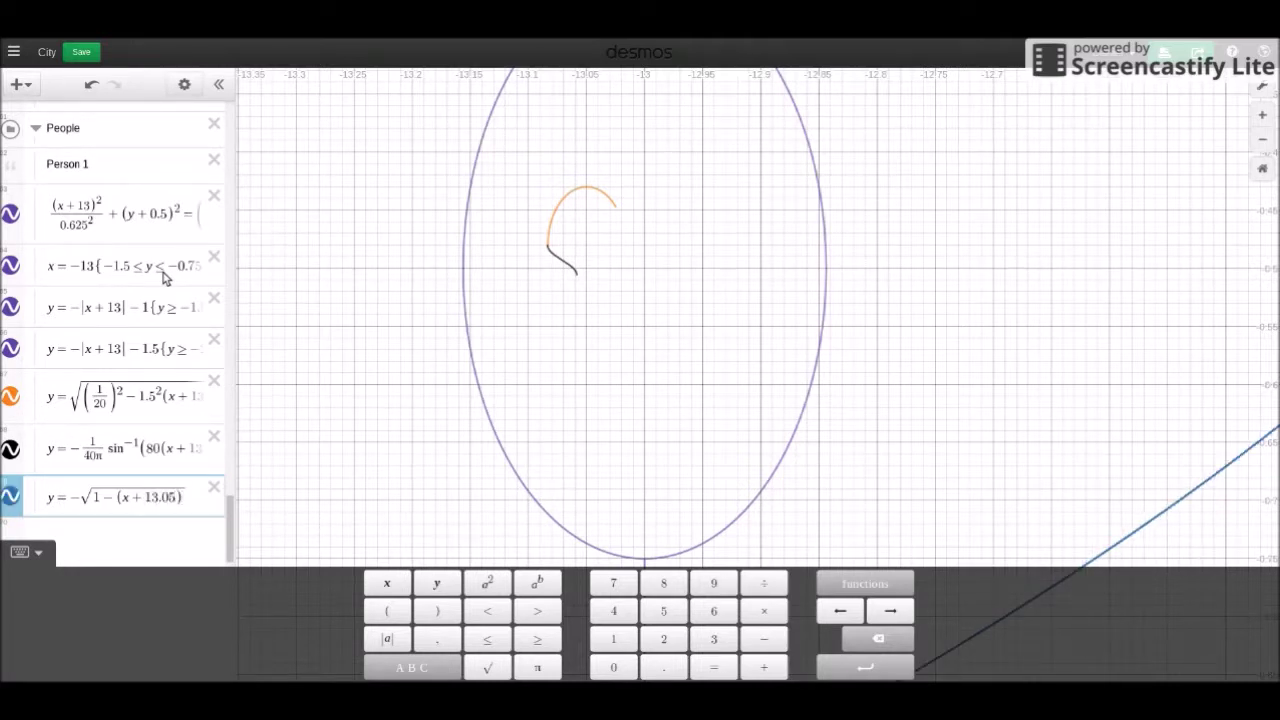
pyautogui.write('^')
pyautogui.press('BackSpace')
pyautogui.write('^')
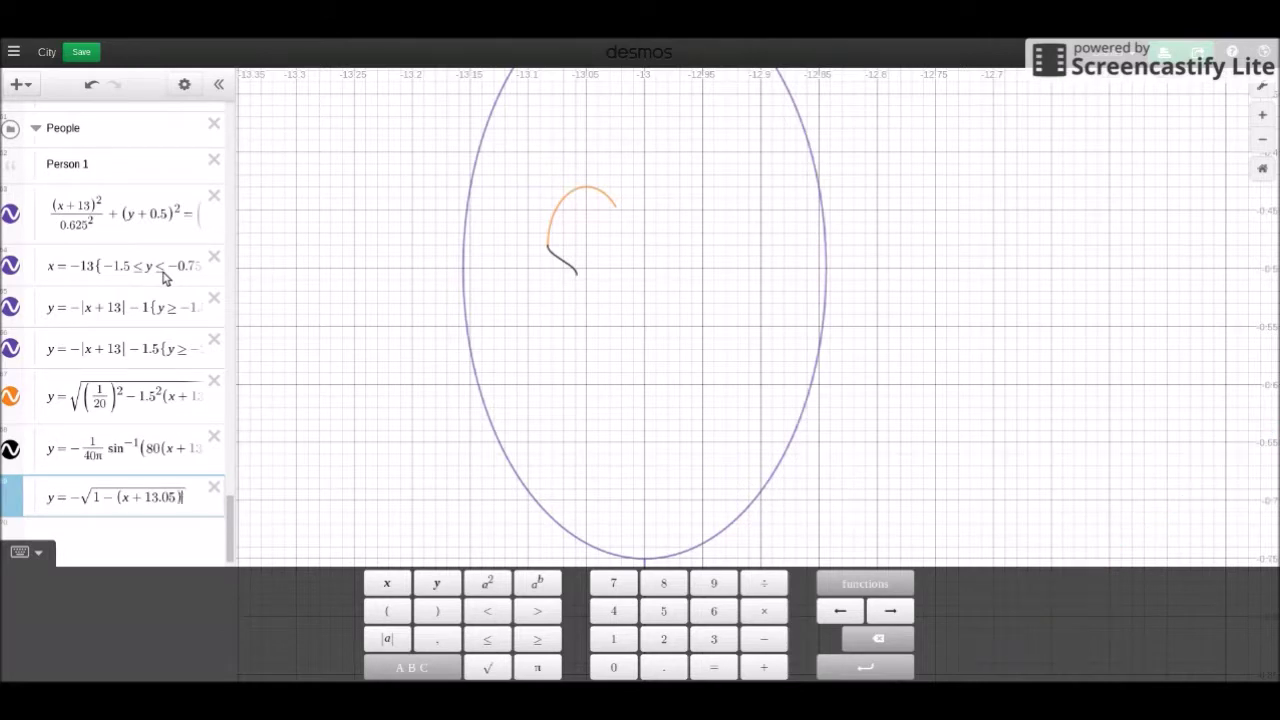
pyautogui.write('2')
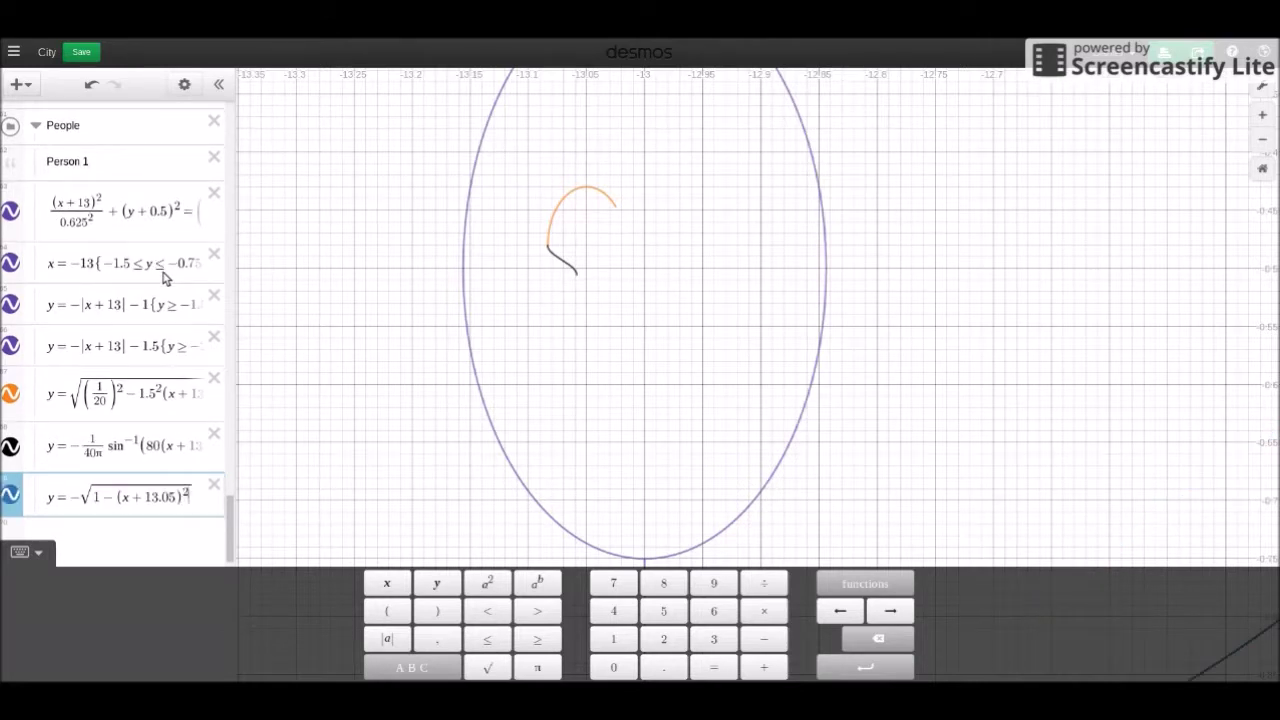
pyautogui.press('Right')
pyautogui.write('-0.5')
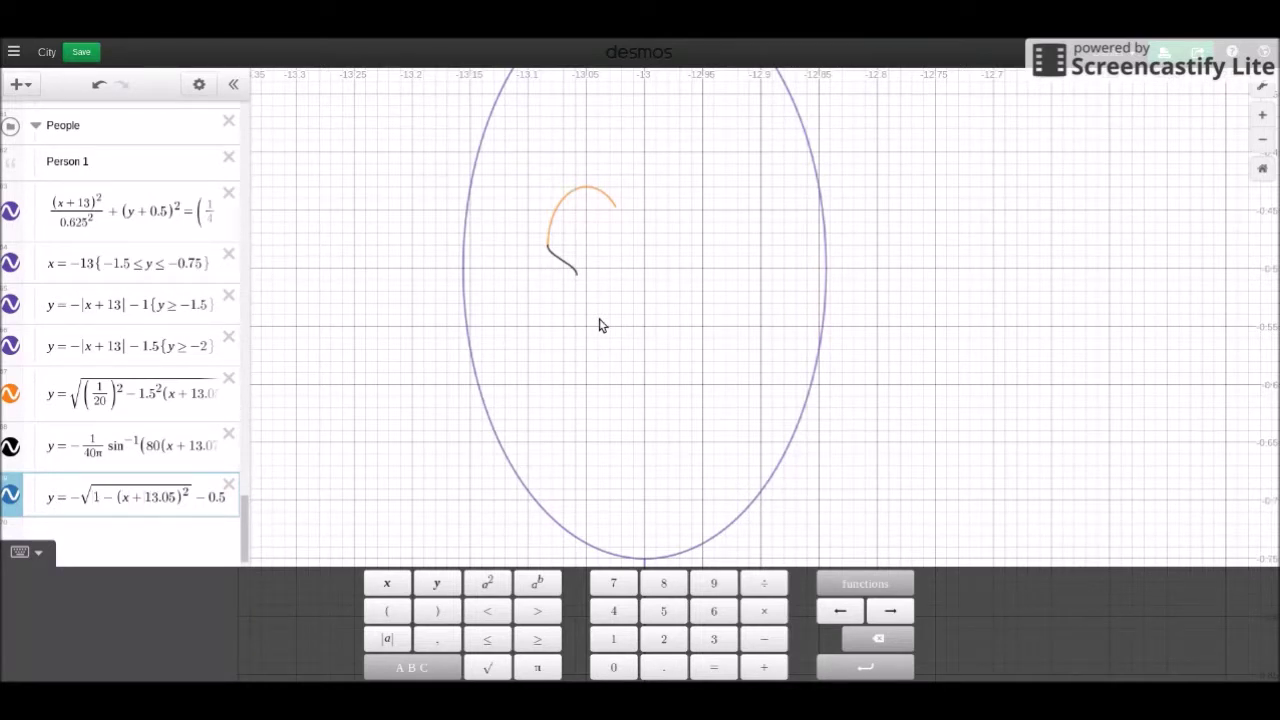
pyautogui.press('Right')
# Replace the 1 under the root with (1/40)², and remove a scratch 1/40 row
pyautogui.write('(1)')
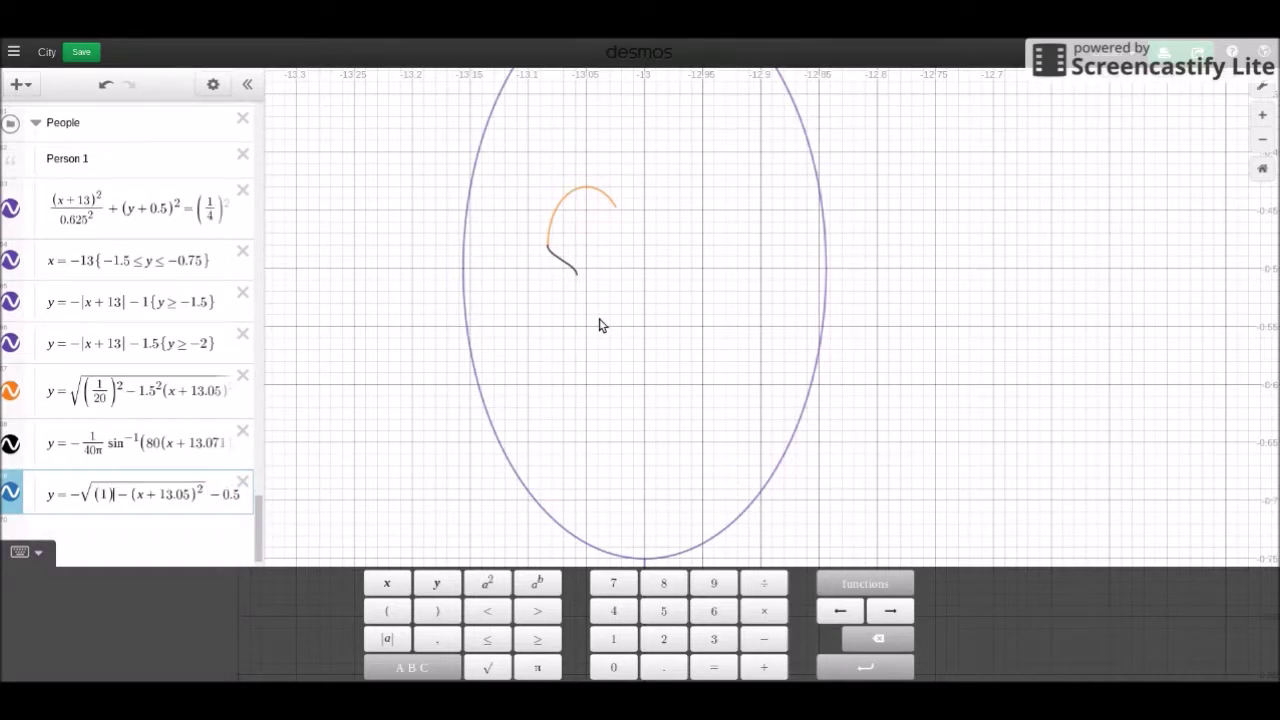
pyautogui.press('Left')
pyautogui.write('/20)')
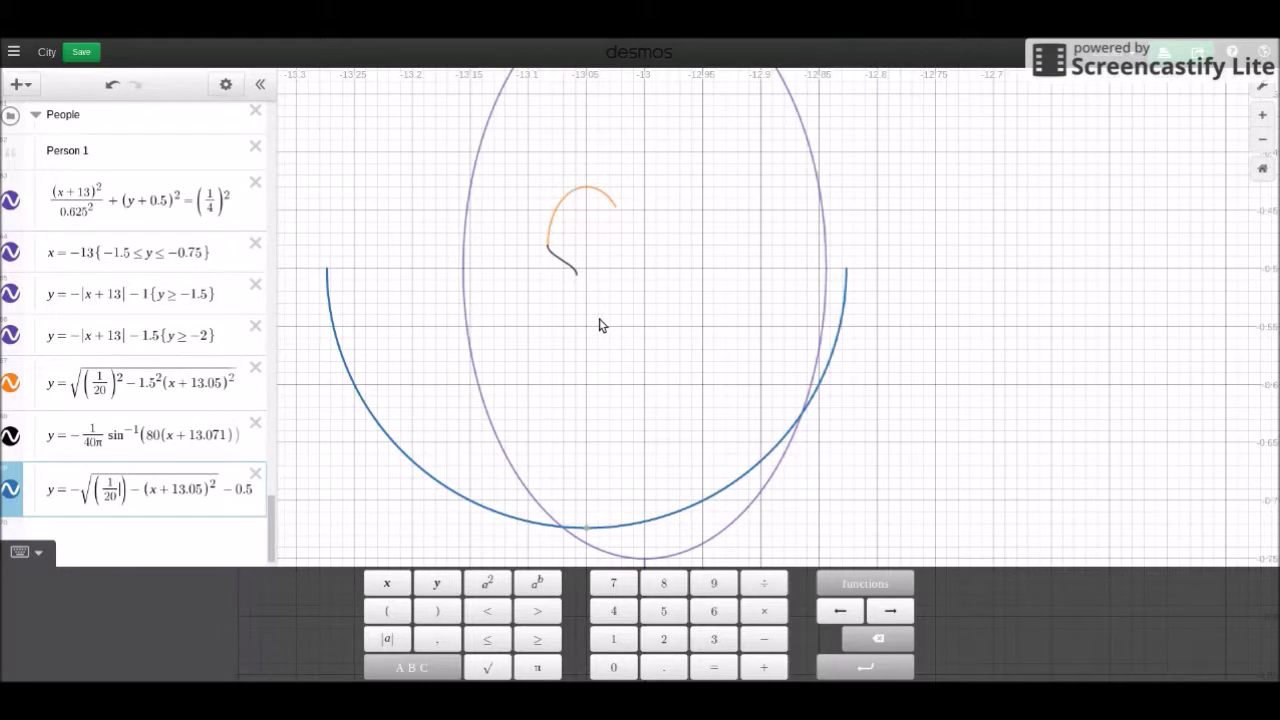
pyautogui.write('^2')
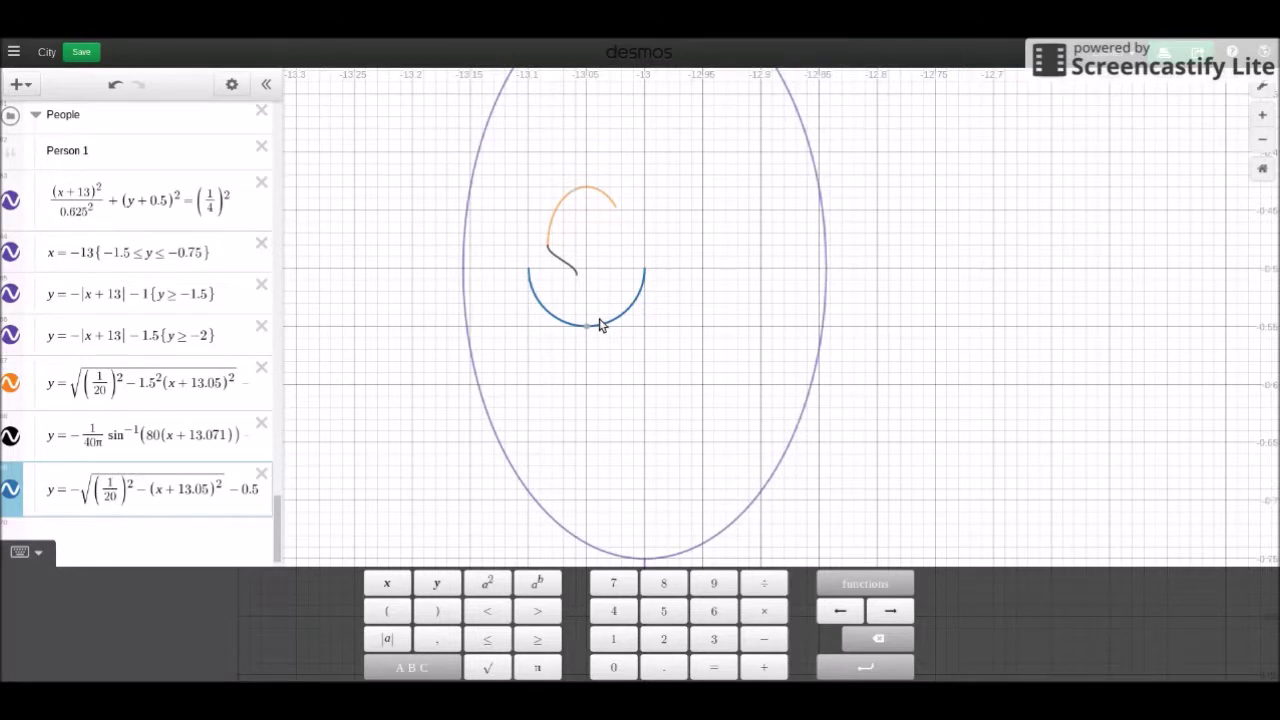
pyautogui.press('BackSpace')
pyautogui.write('4')
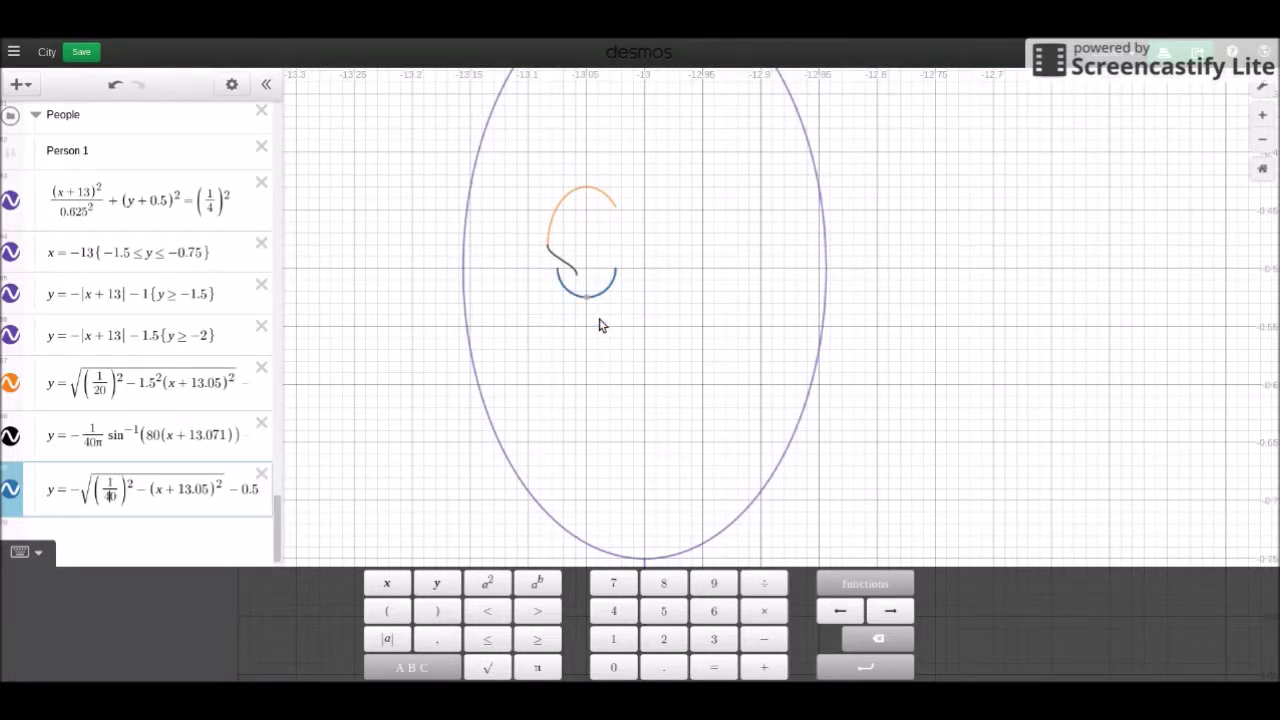
pyautogui.press('Return')
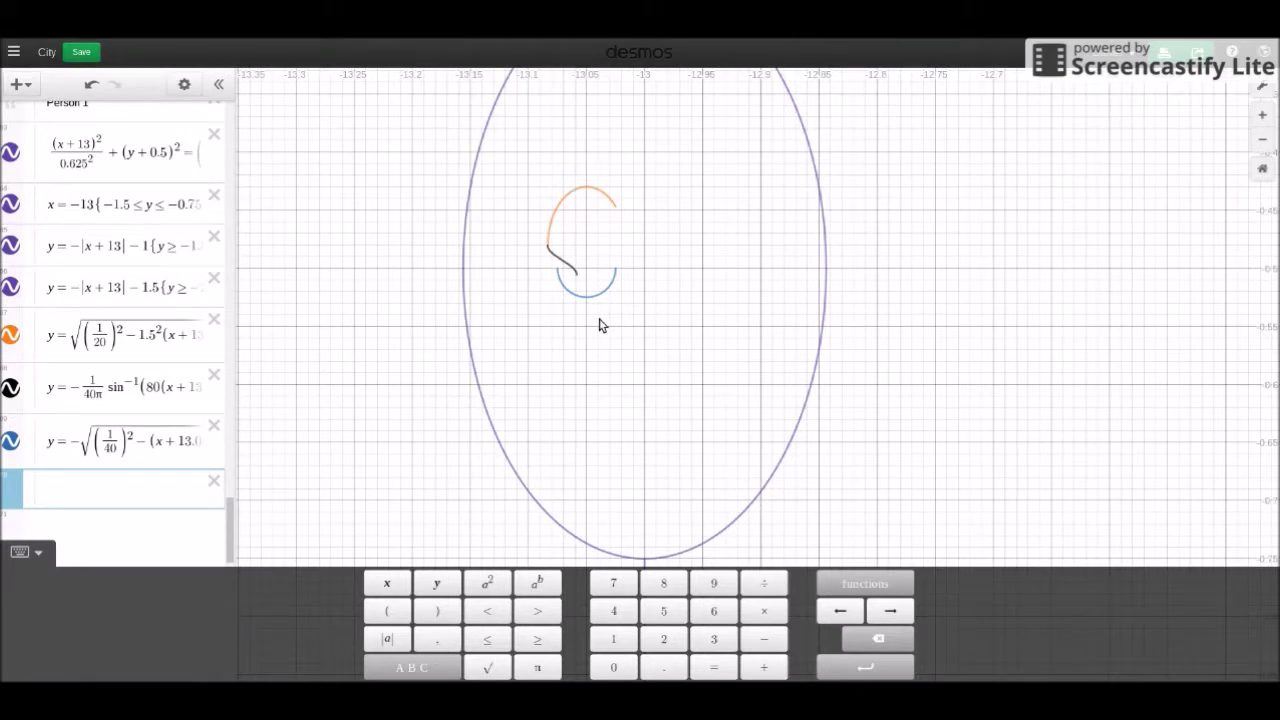
pyautogui.write('1/40')
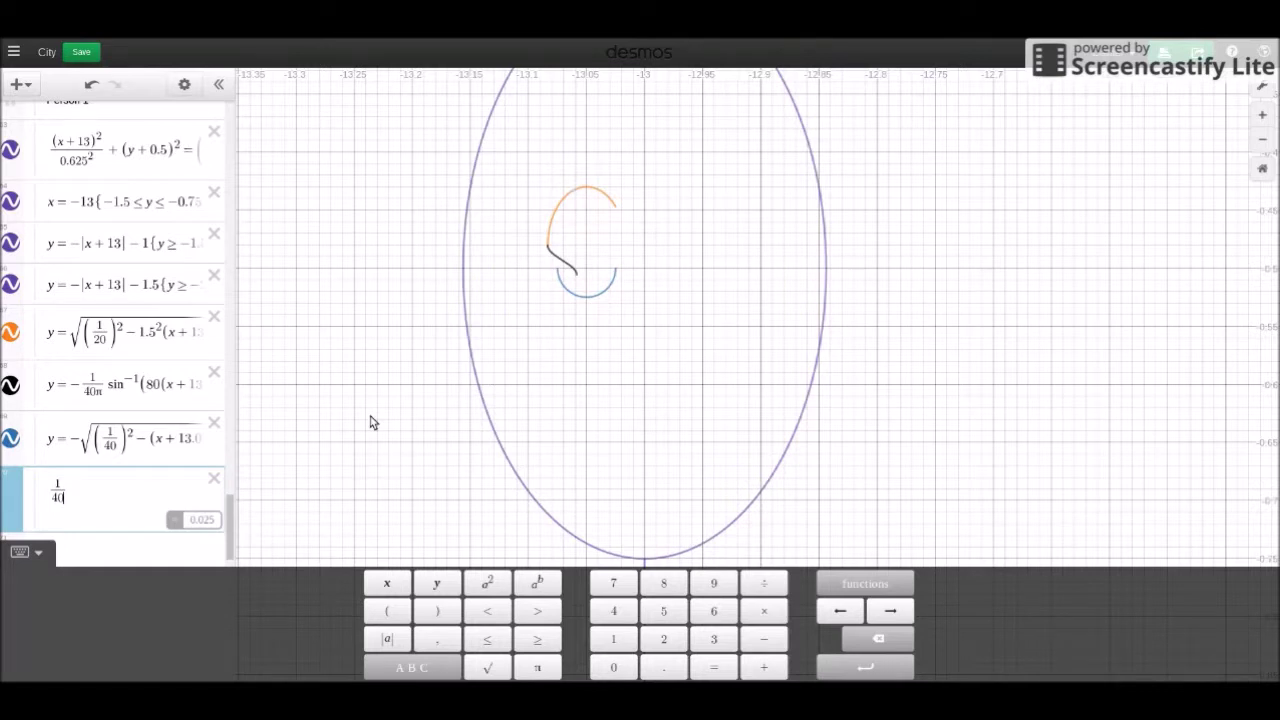
pyautogui.click(214, 479)
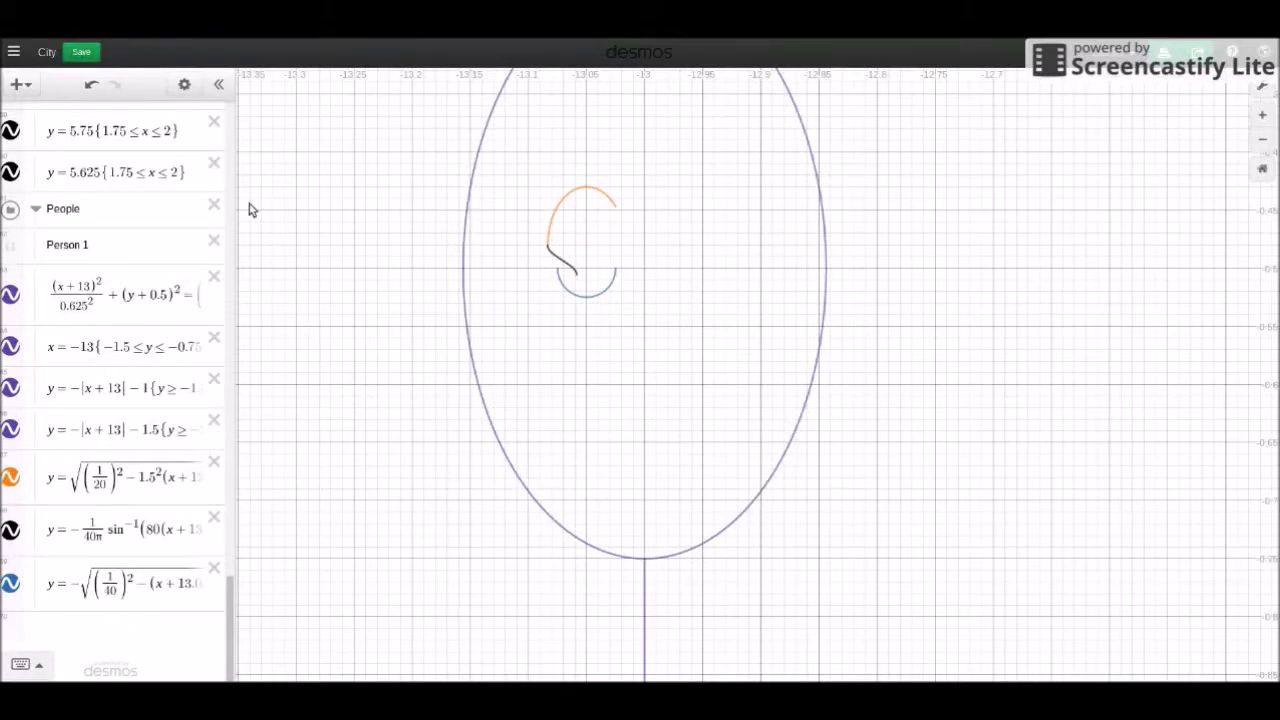
# Recolour the orange upper ear curve black
pyautogui.click(185, 85)
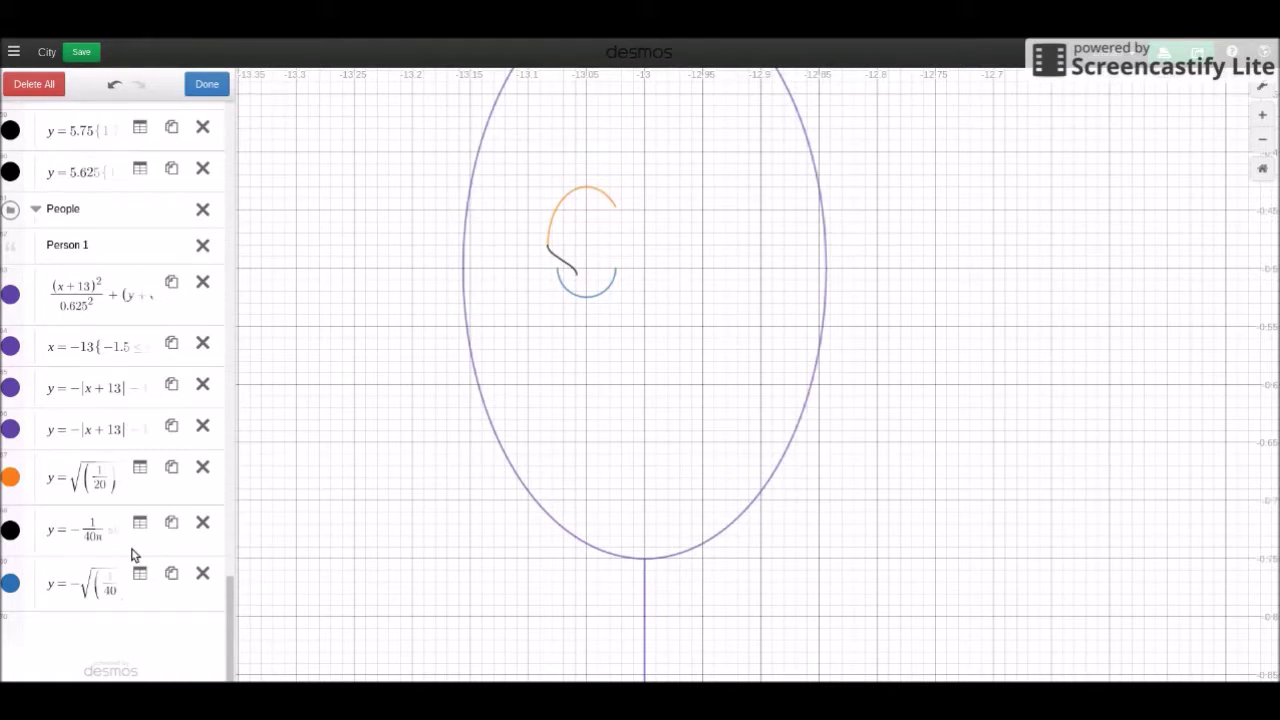
pyautogui.click(12, 478)
pyautogui.click(193, 484)
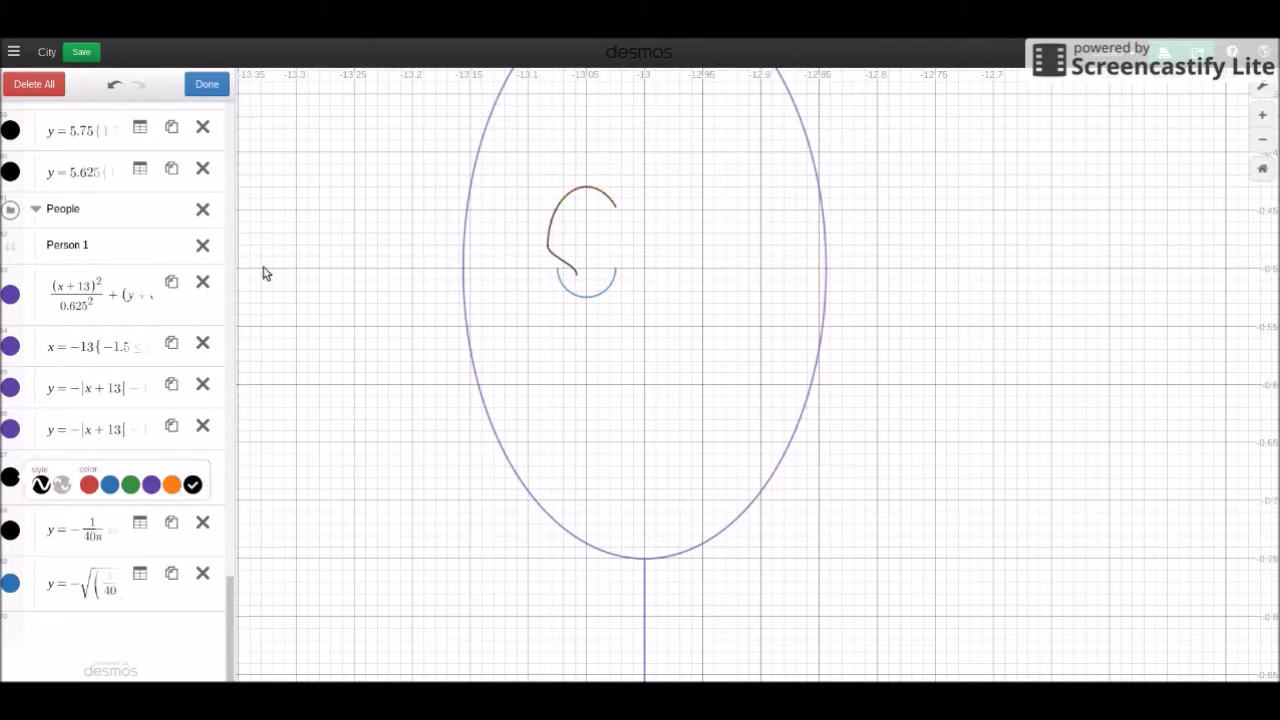
pyautogui.click(210, 84)
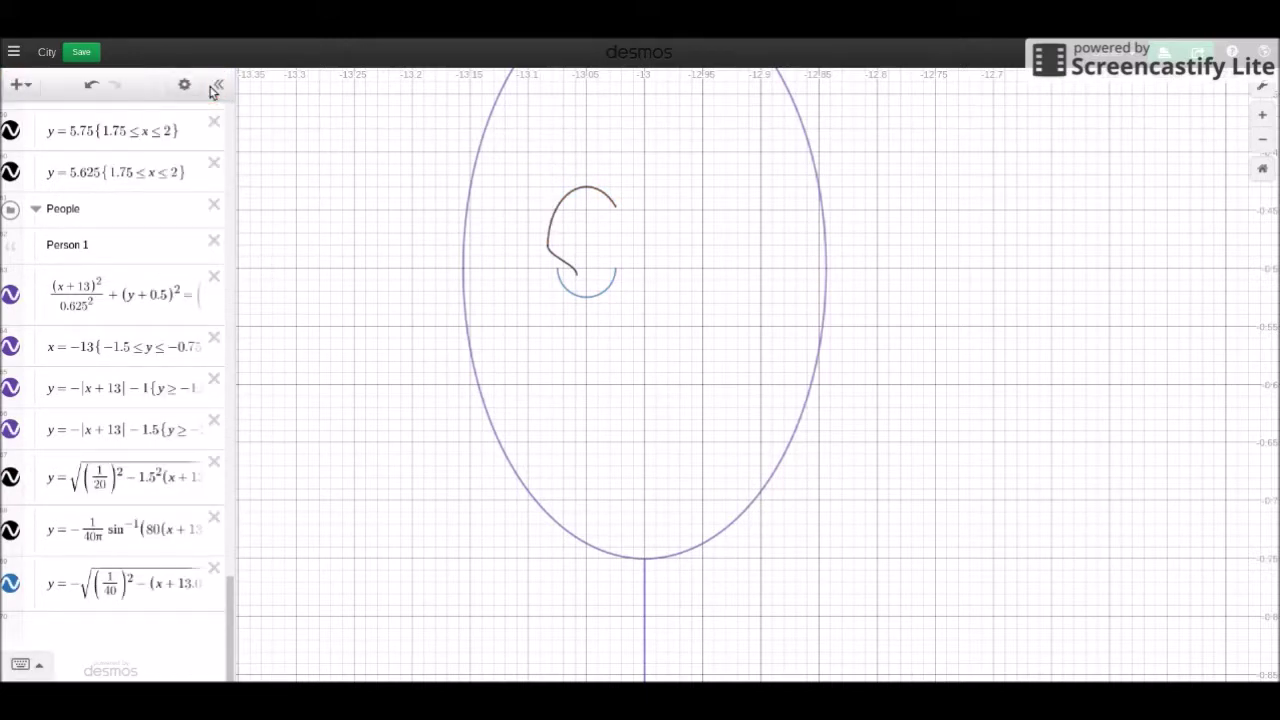
# Shrink the inner-ear arc's radius from 1/40 to 1/80
pyautogui.click(113, 592)
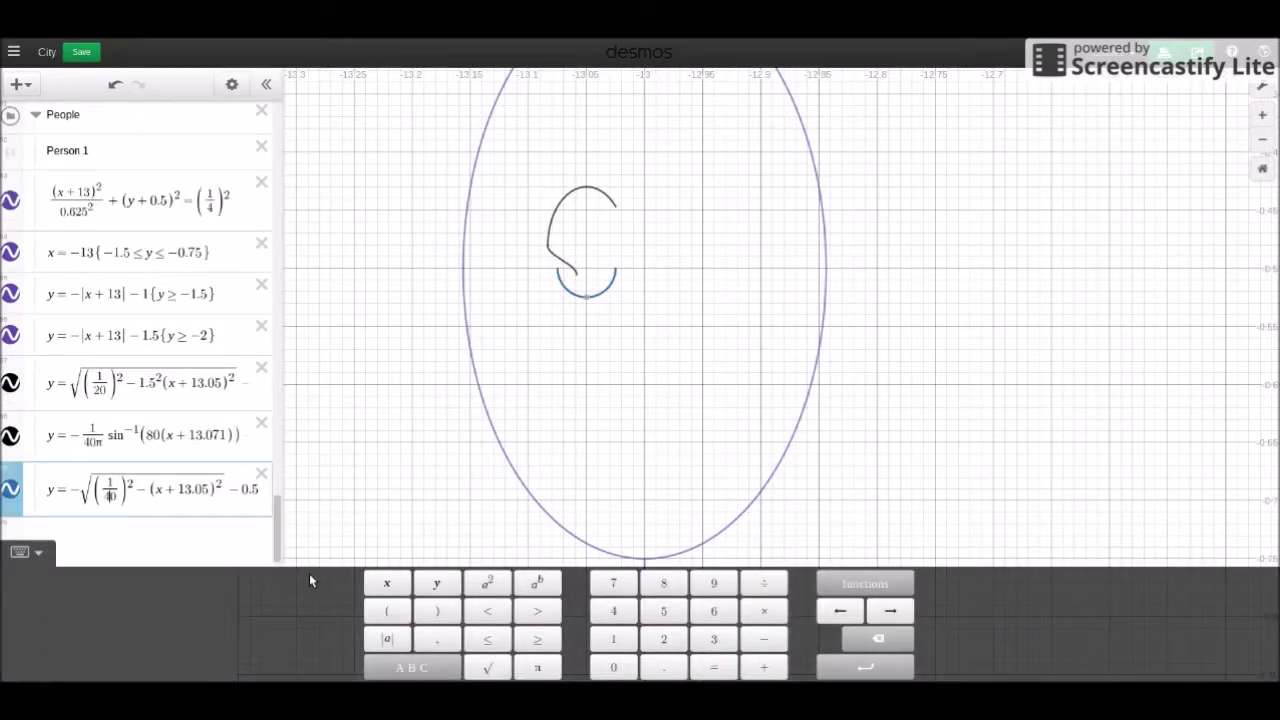
pyautogui.press('BackSpace')
pyautogui.write('8')
# Hide the inner-ear arc and append a −0.5033 vertical offset to it
pyautogui.click(12, 490)
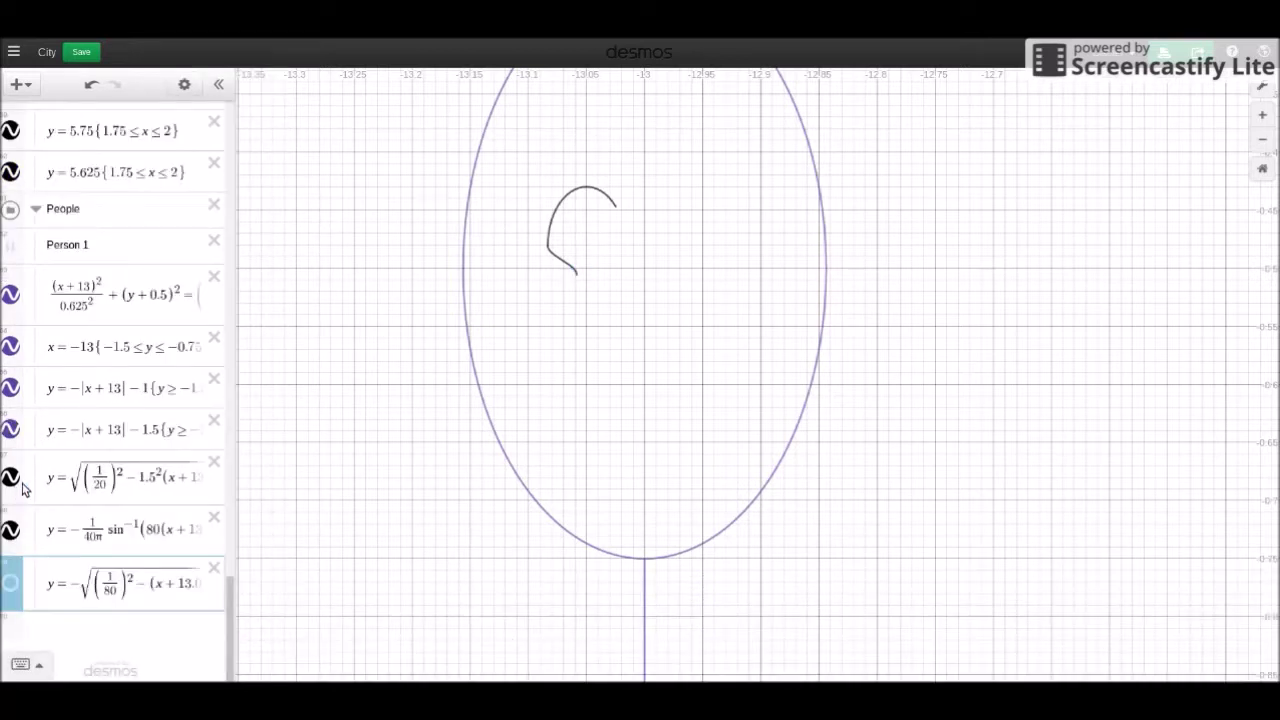
pyautogui.click(577, 280)
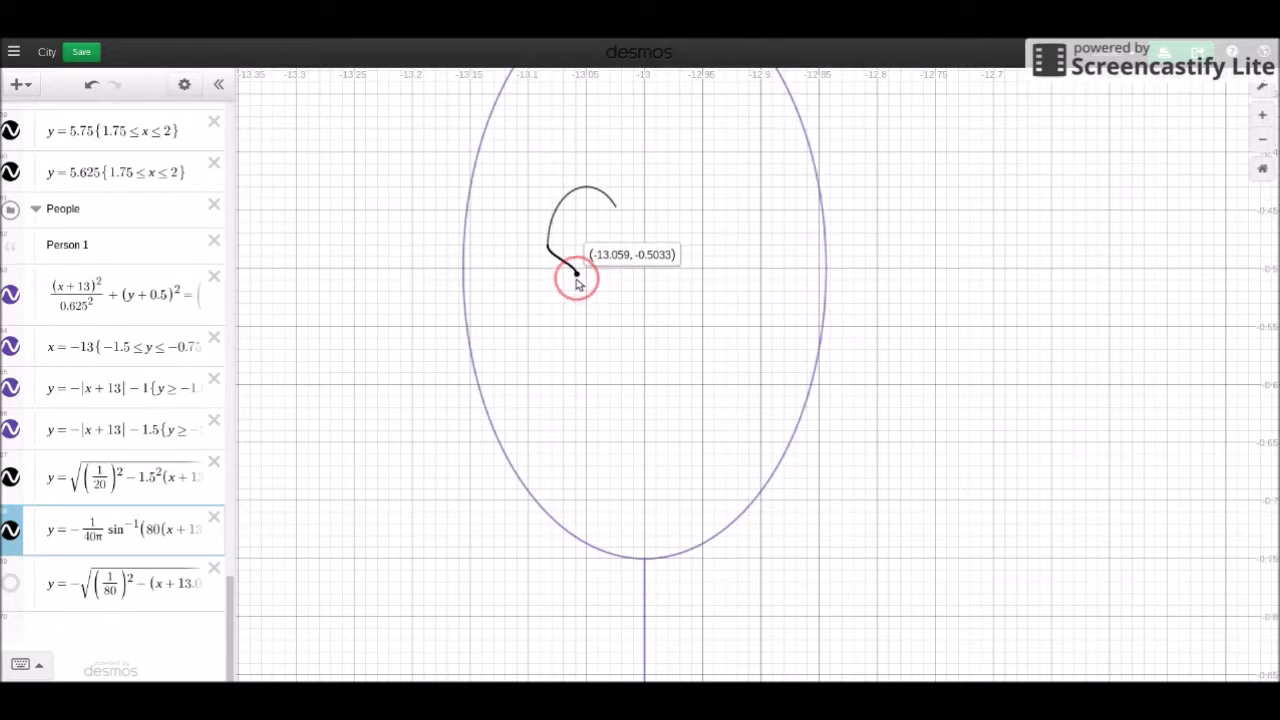
pyautogui.click(100, 597)
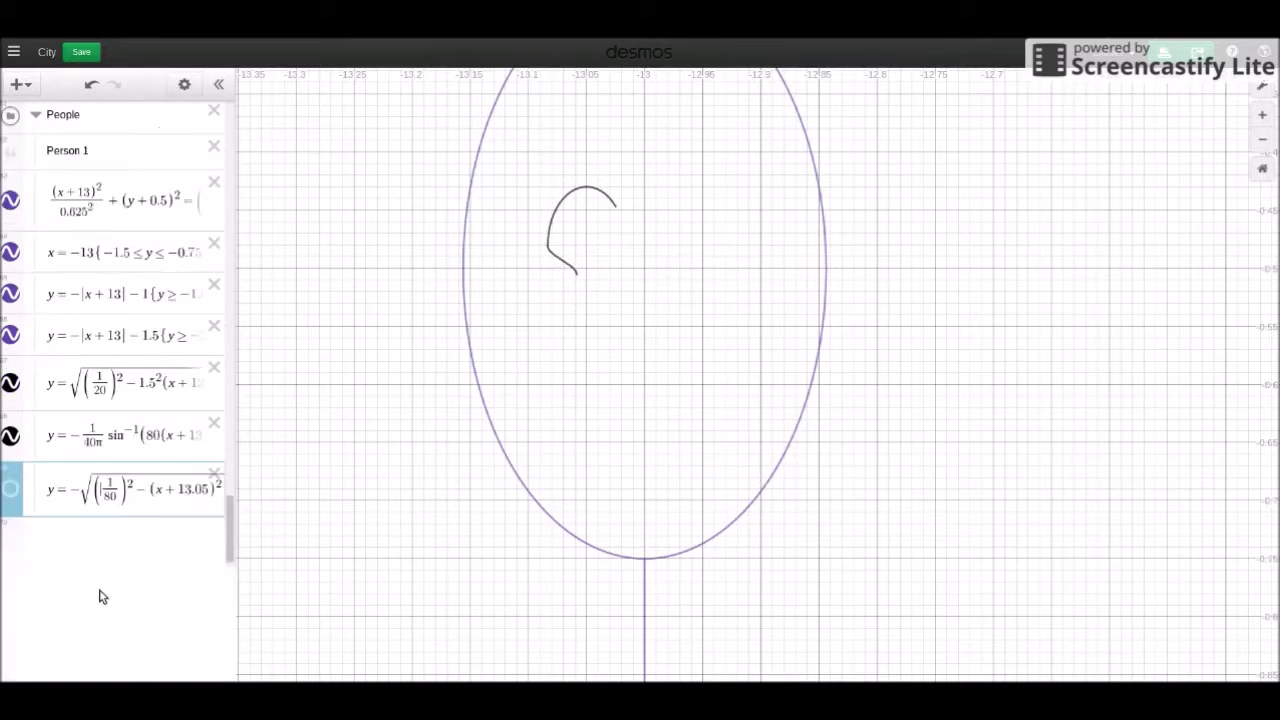
pyautogui.write('-0.5')
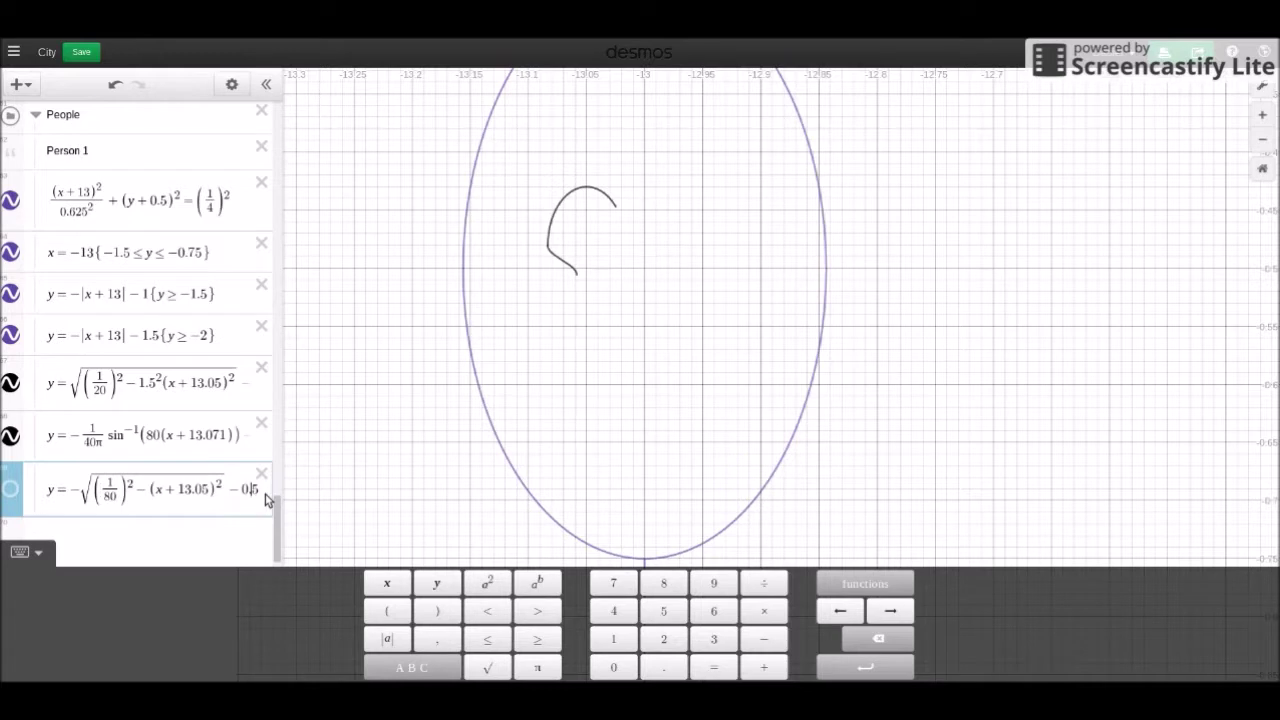
pyautogui.write('033')
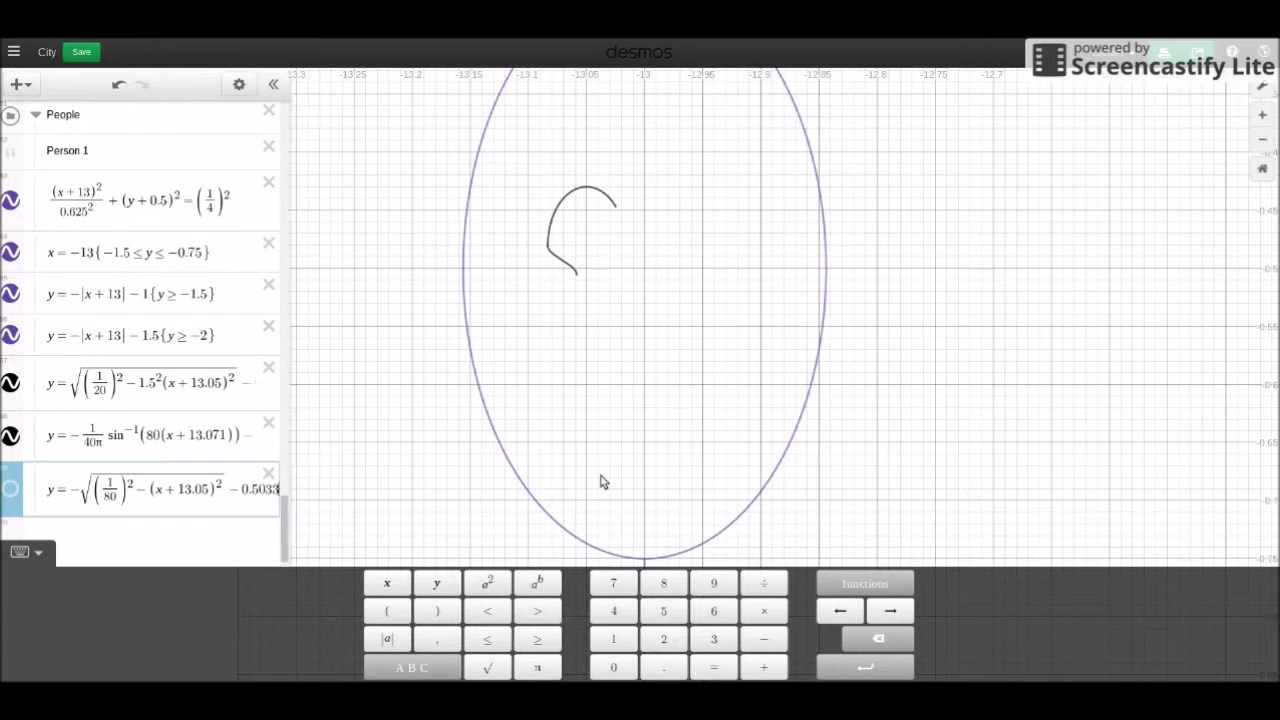
# Move the arc's centre to x = −13.059 + 1/80 with offset −0.5033 and show it again
pyautogui.click(579, 281)
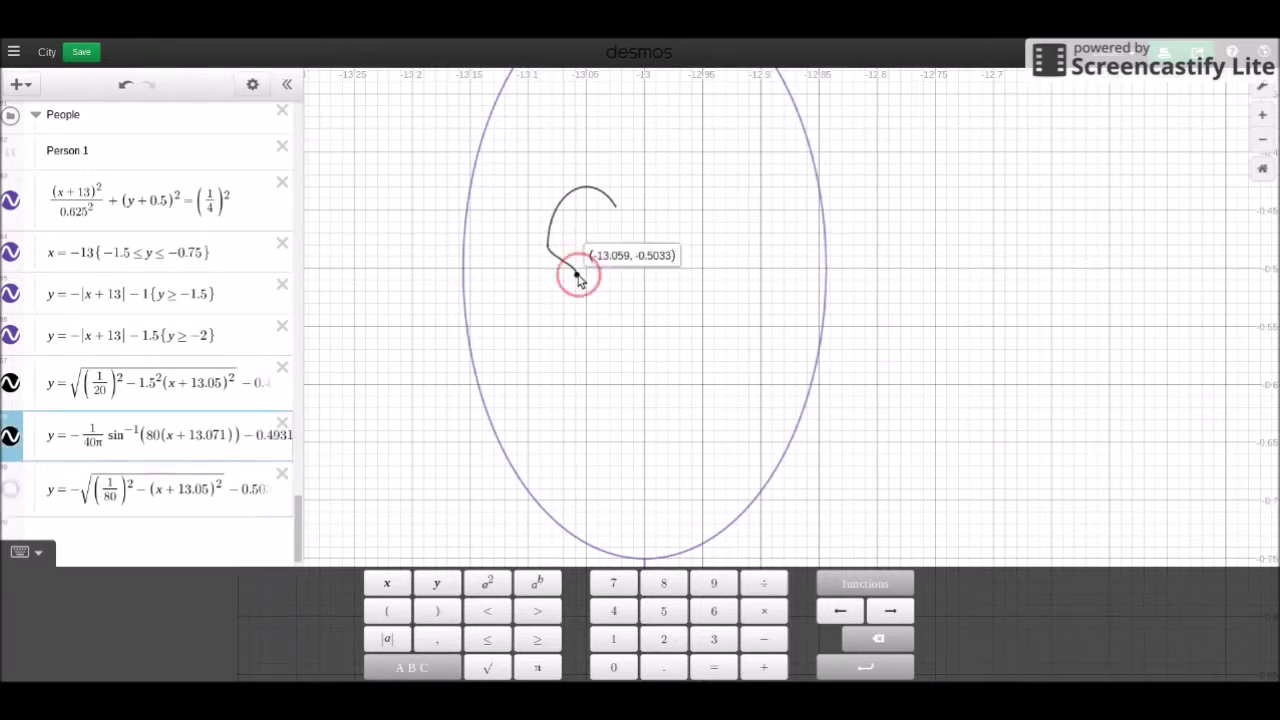
pyautogui.click(578, 281)
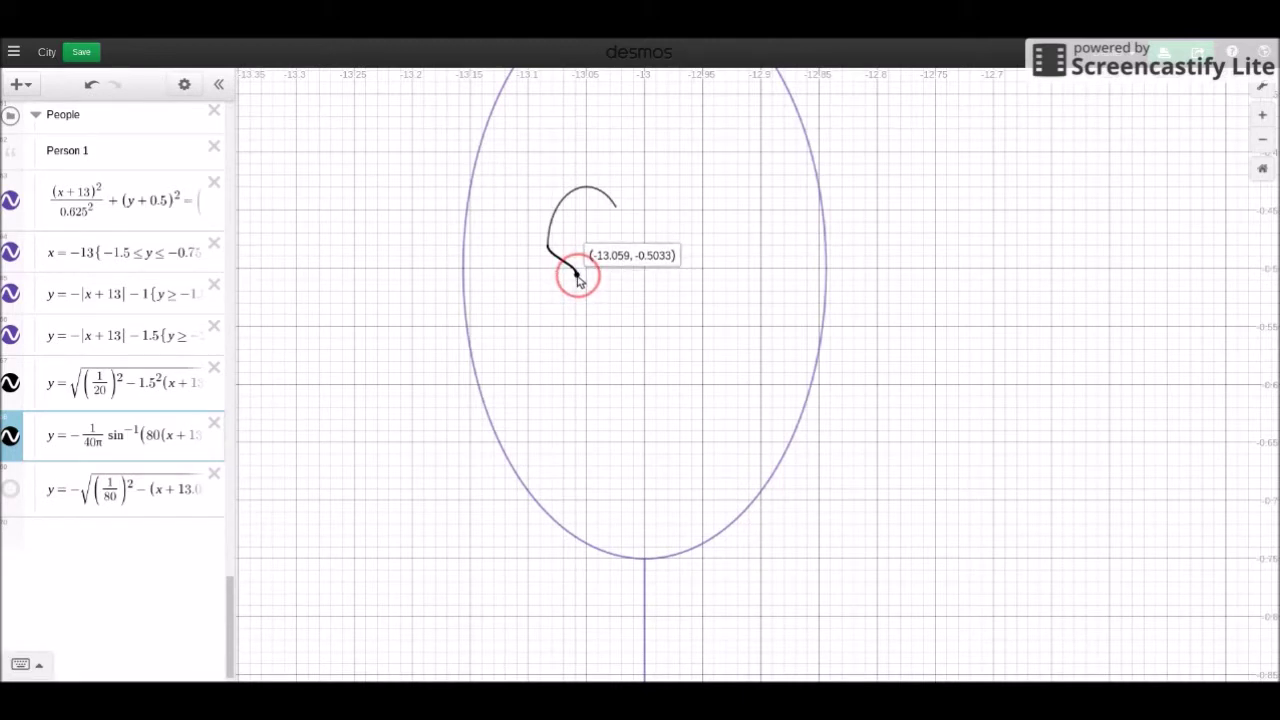
pyautogui.moveTo(577, 281); pyautogui.dragTo(577, 283)
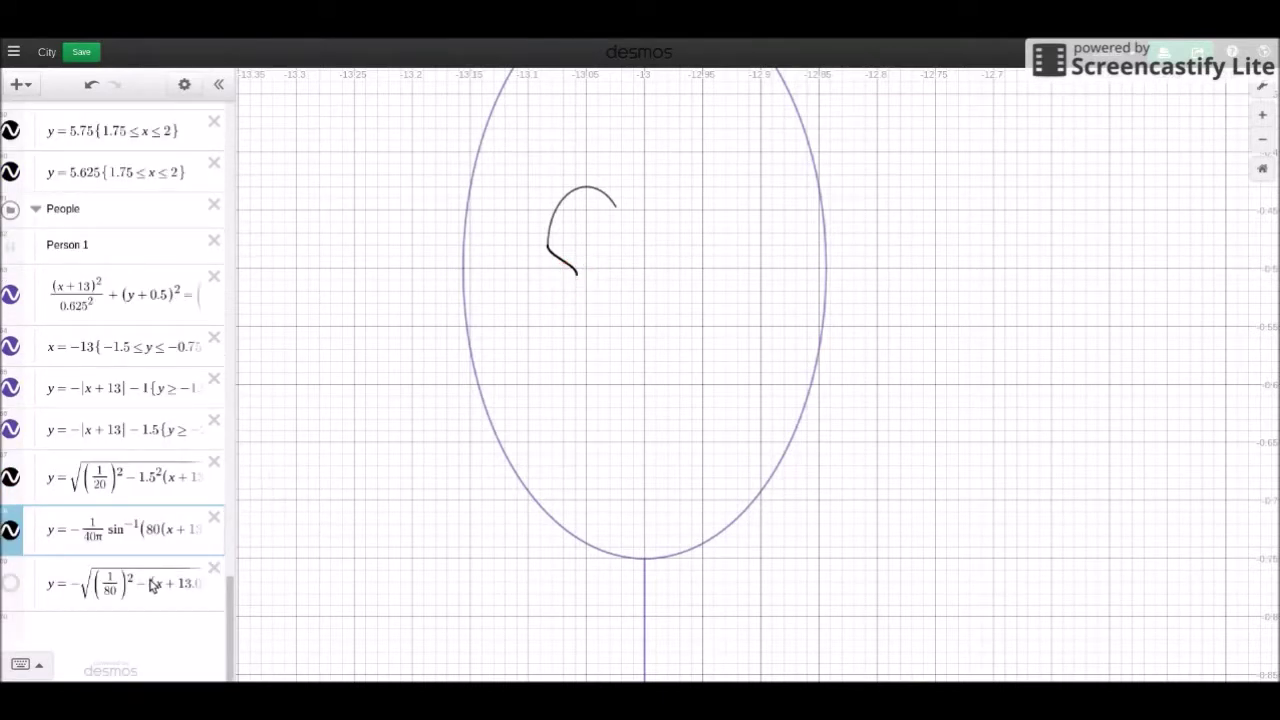
pyautogui.click(150, 585)
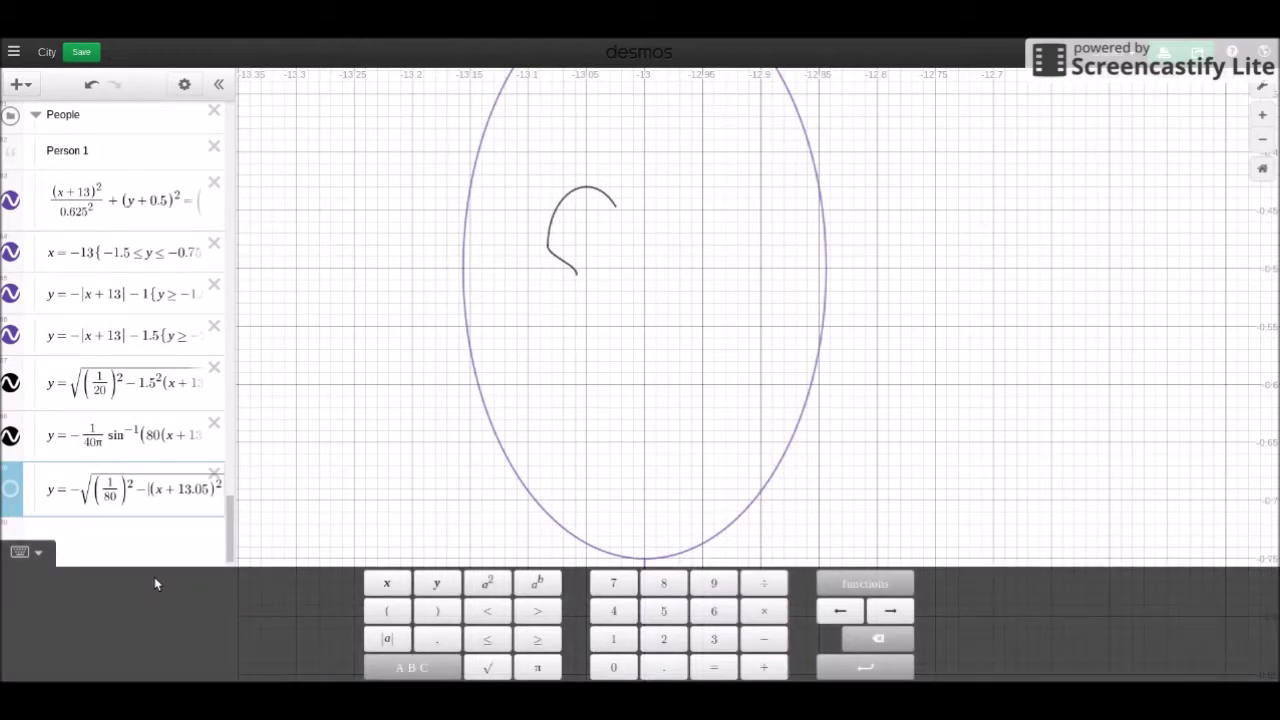
pyautogui.click(576, 272)
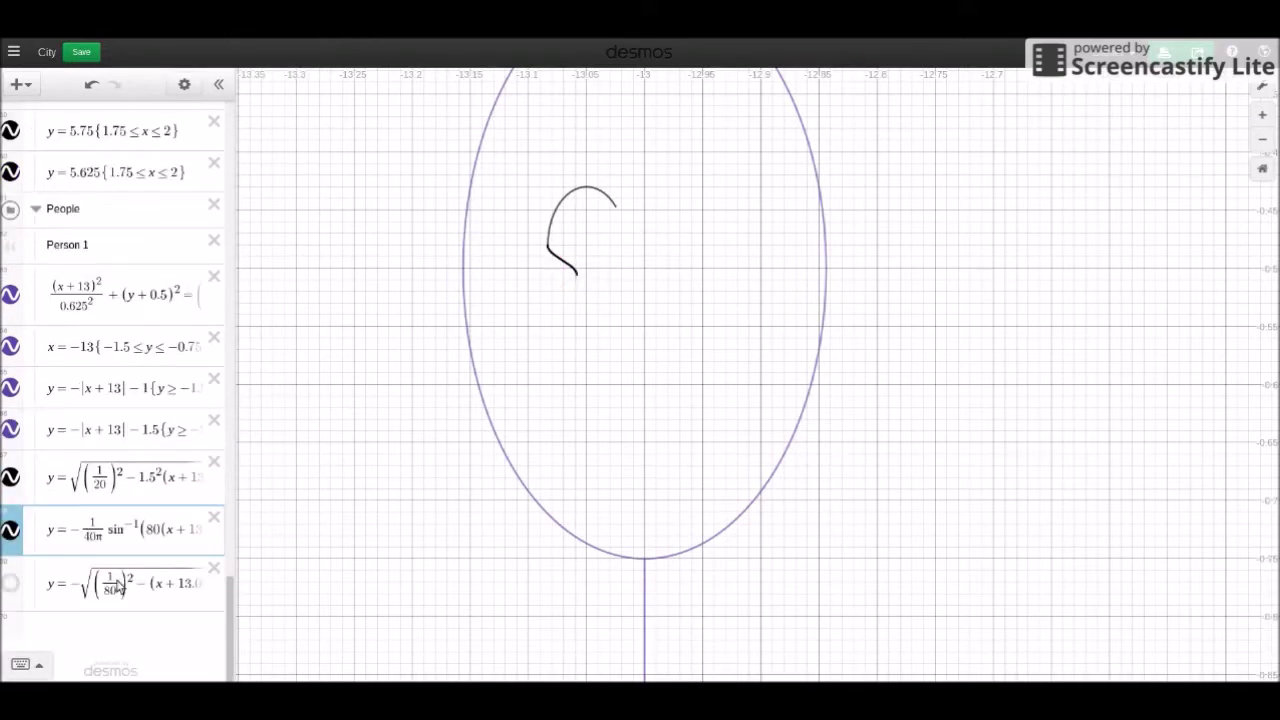
pyautogui.click(118, 587)
pyautogui.write('-0.5033')
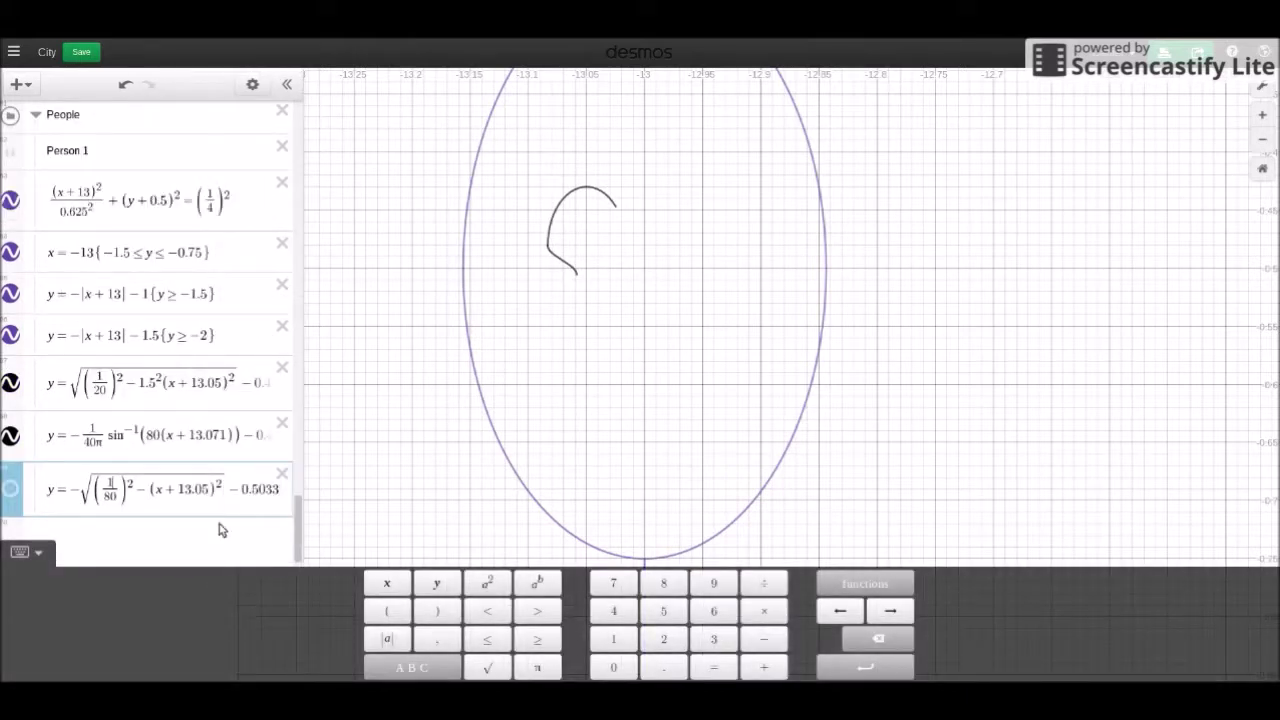
pyautogui.click(212, 497)
pyautogui.write('9 ')
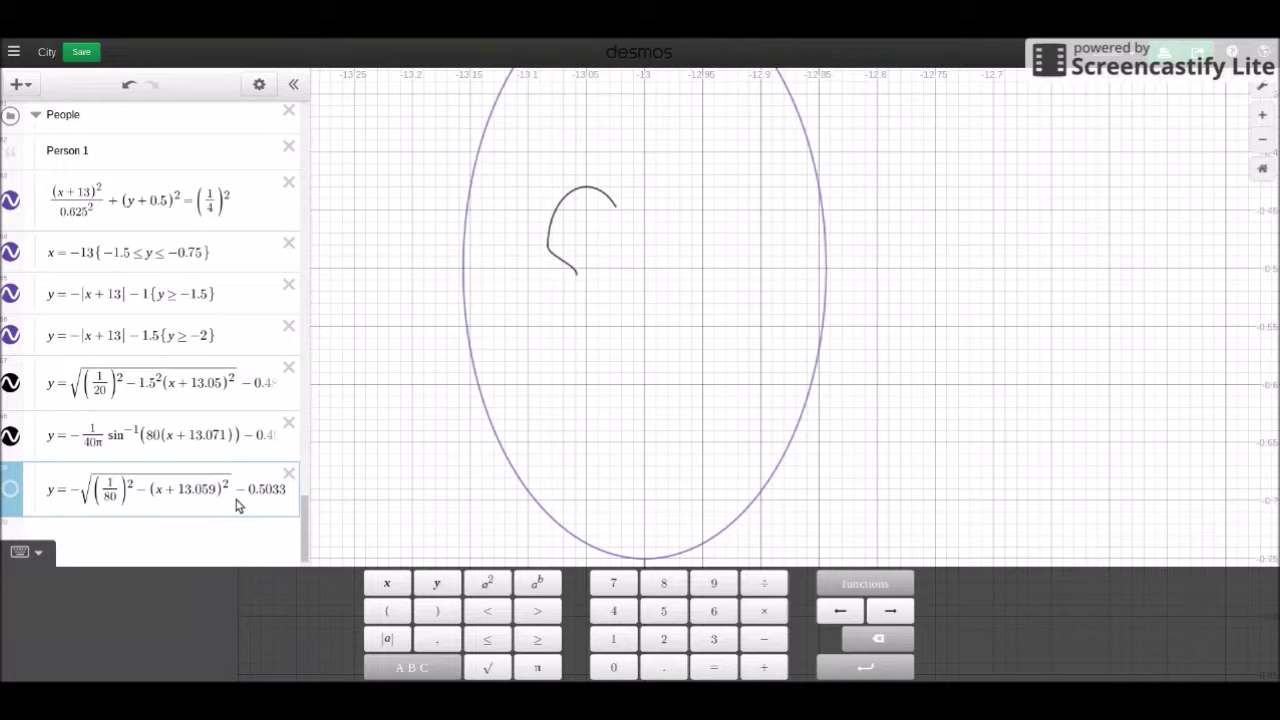
pyautogui.write('- ')
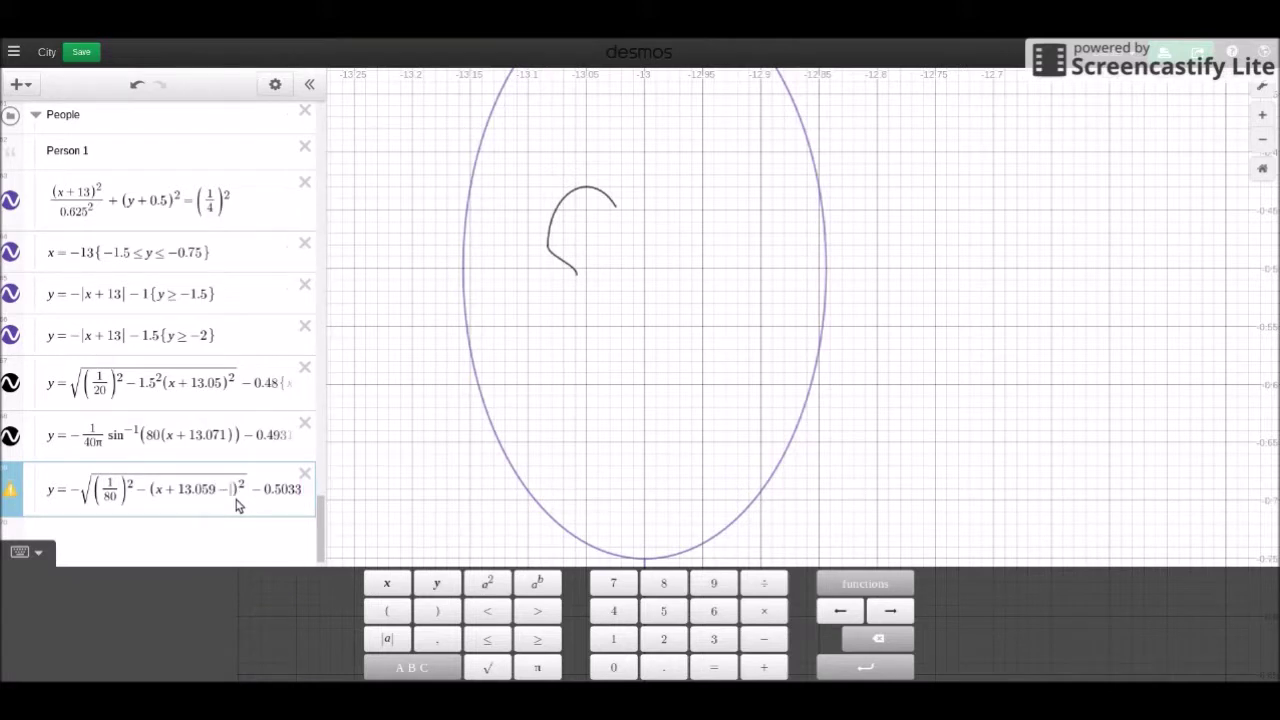
pyautogui.write('1/8')
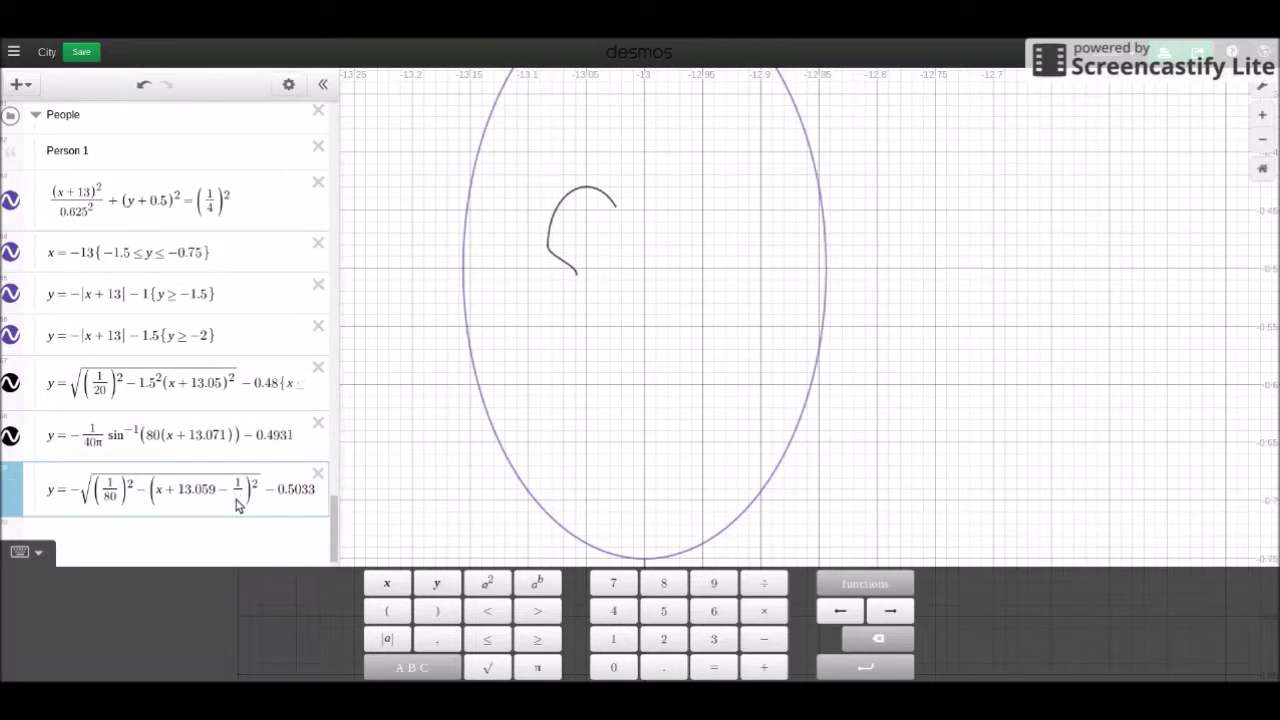
pyautogui.write('0')
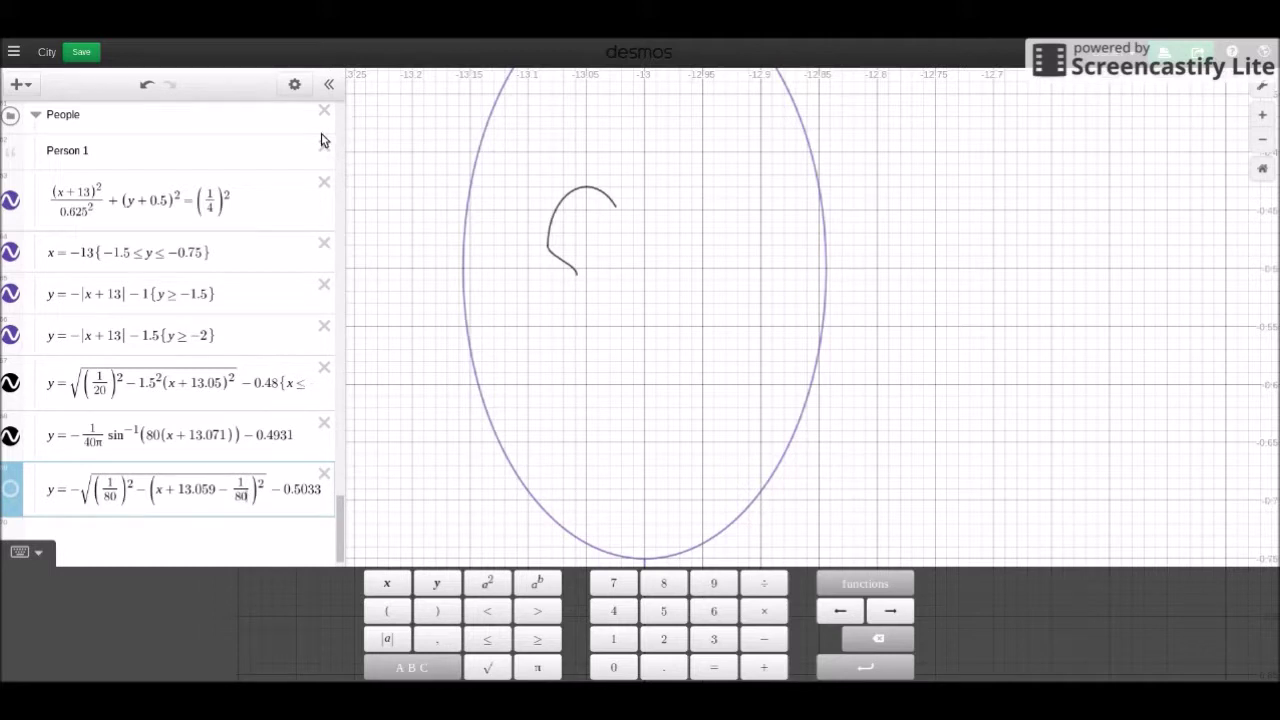
pyautogui.click(10, 488)
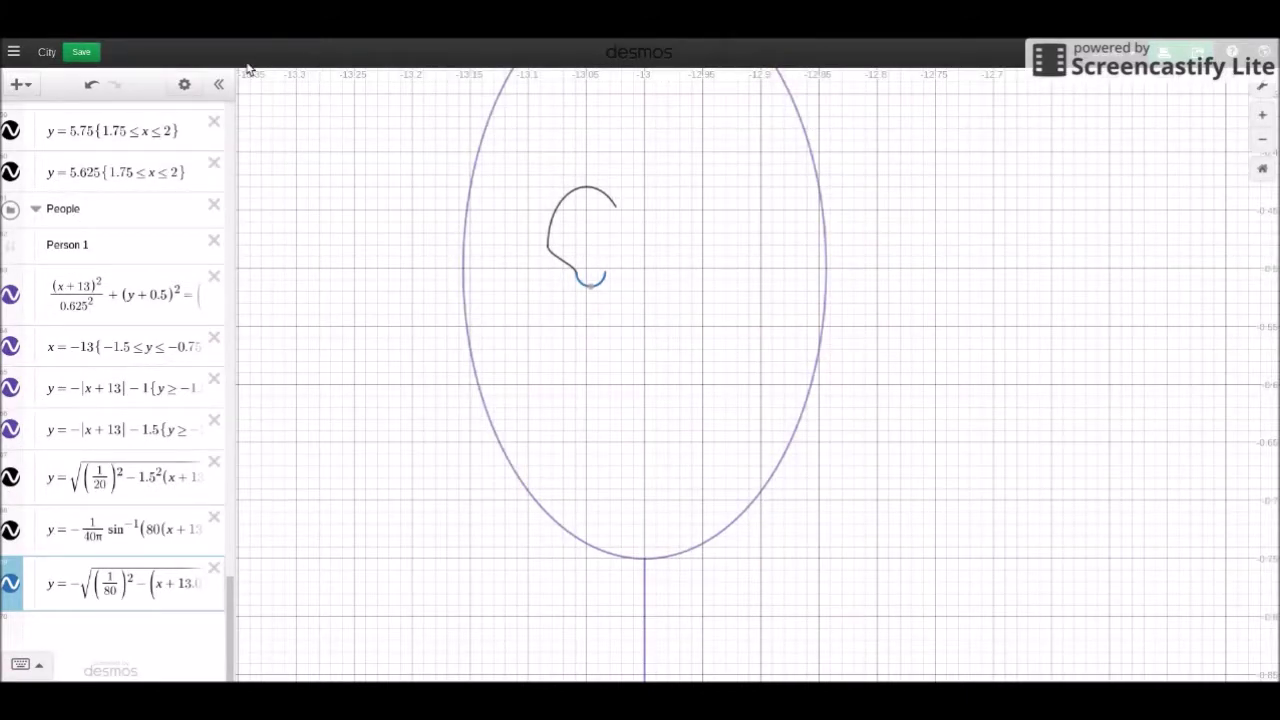
# Change the small lower ear arc's colour from blue to black
pyautogui.click(185, 87)
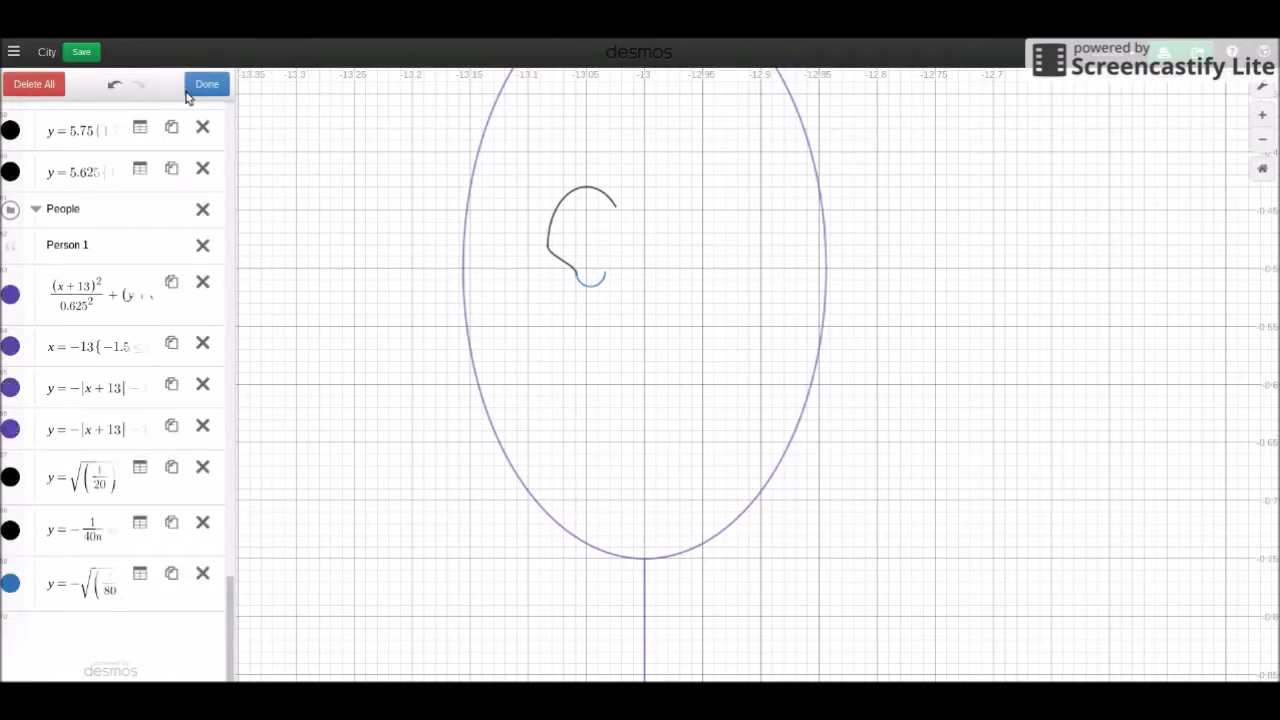
pyautogui.click(12, 590)
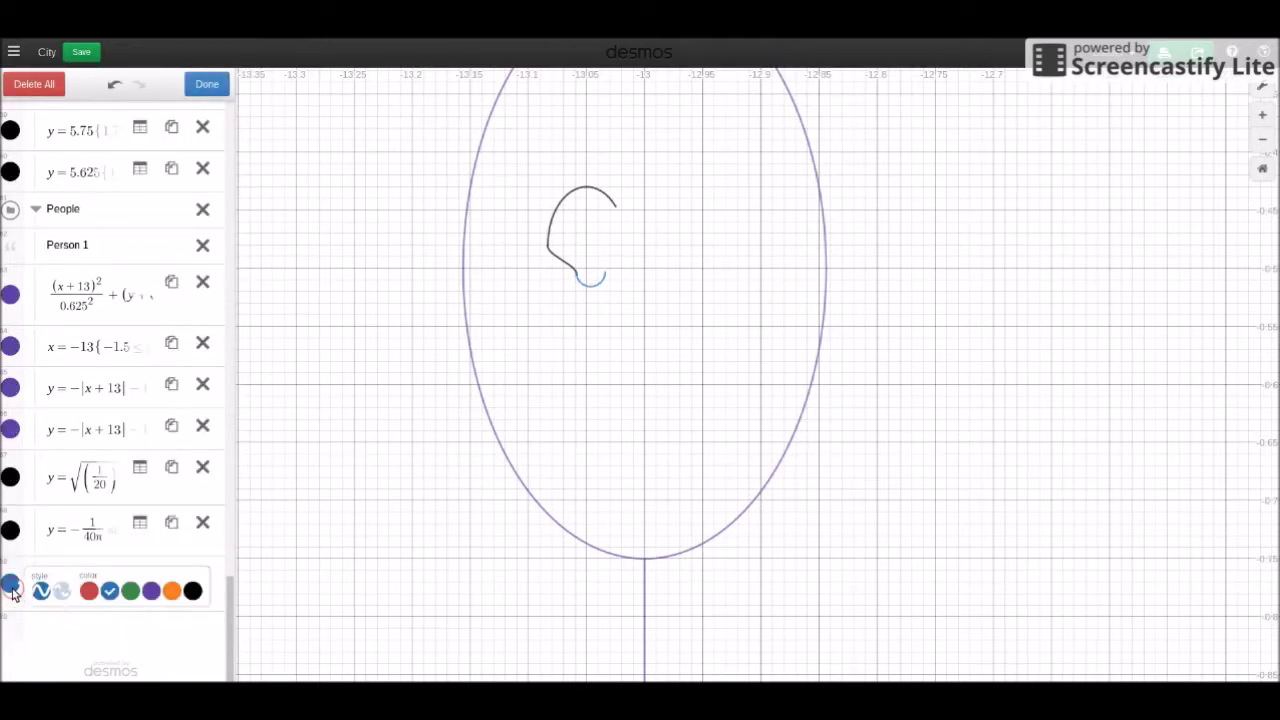
pyautogui.click(198, 592)
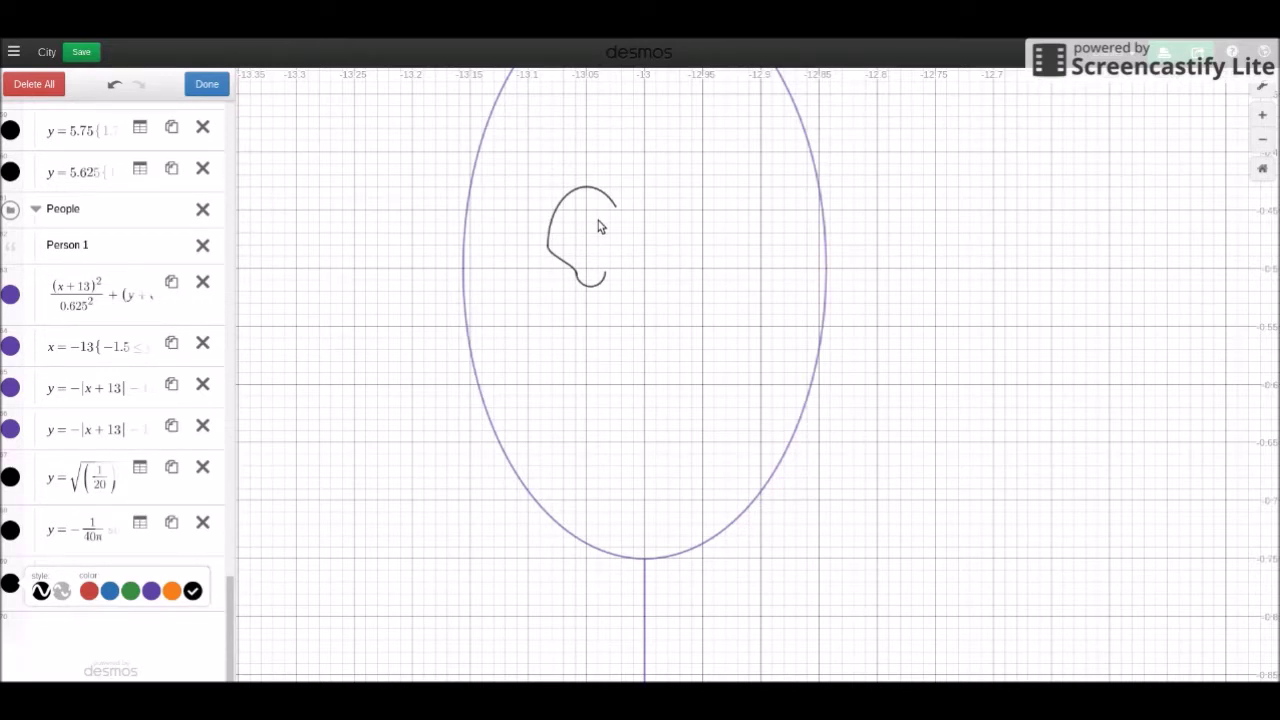
pyautogui.click(206, 84)
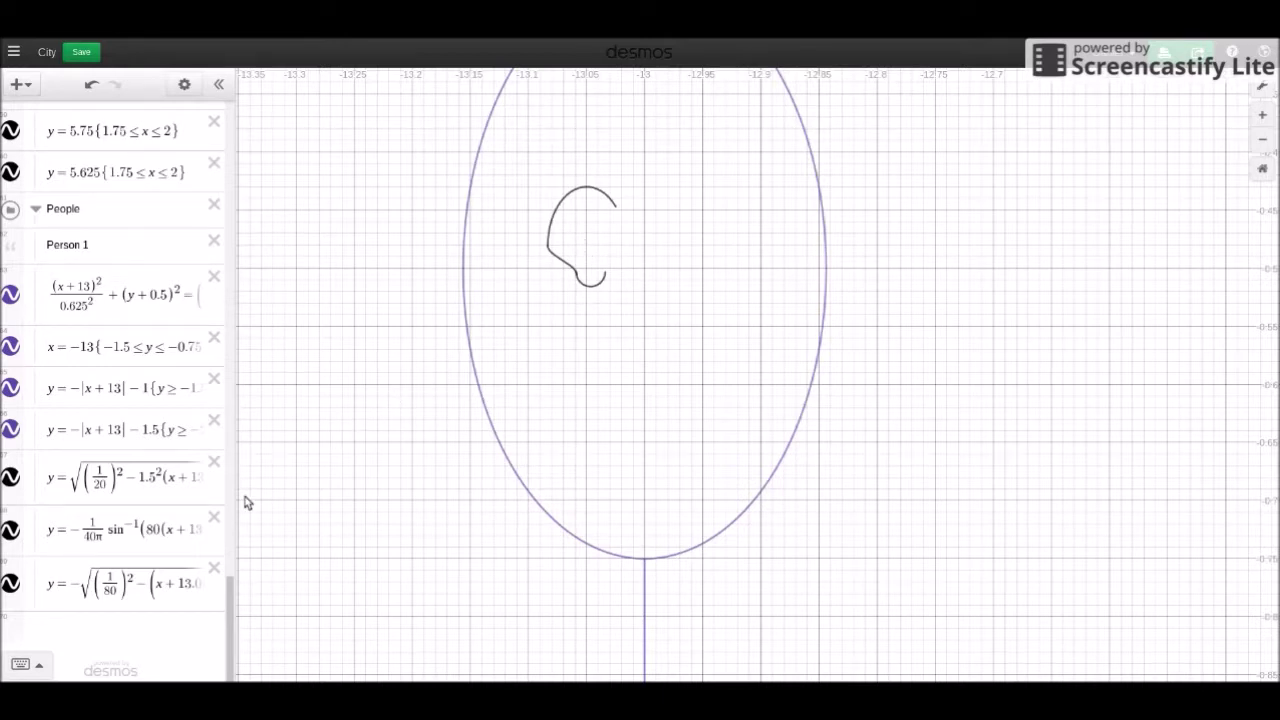
# Add a new row below the lower ear arc and begin the equation y = −(x+13…
pyautogui.click(112, 594)
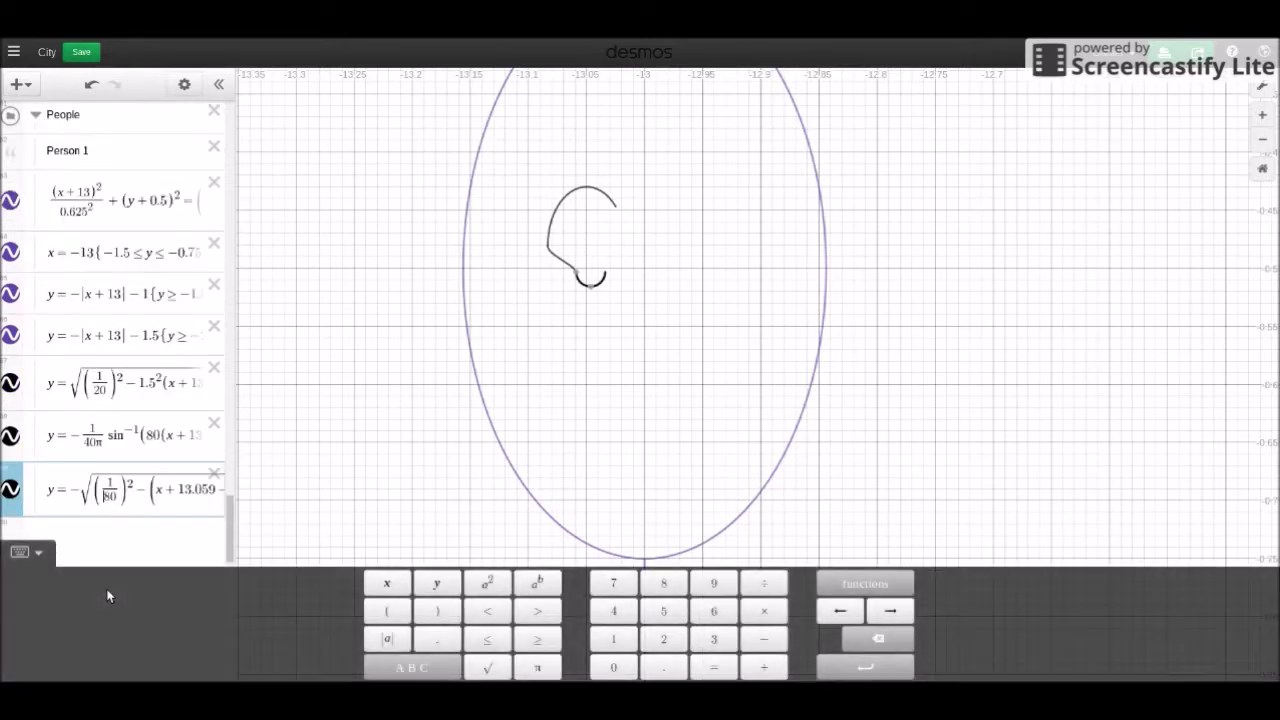
pyautogui.press('Return')
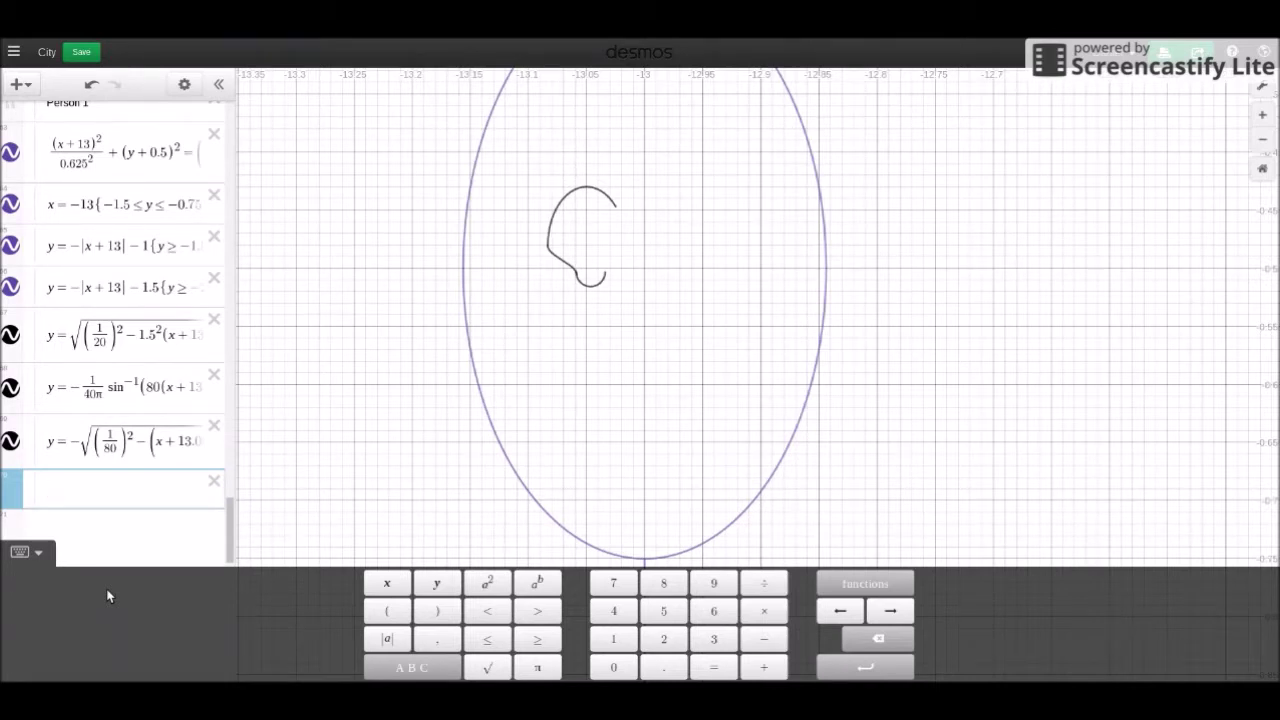
pyautogui.write('(')
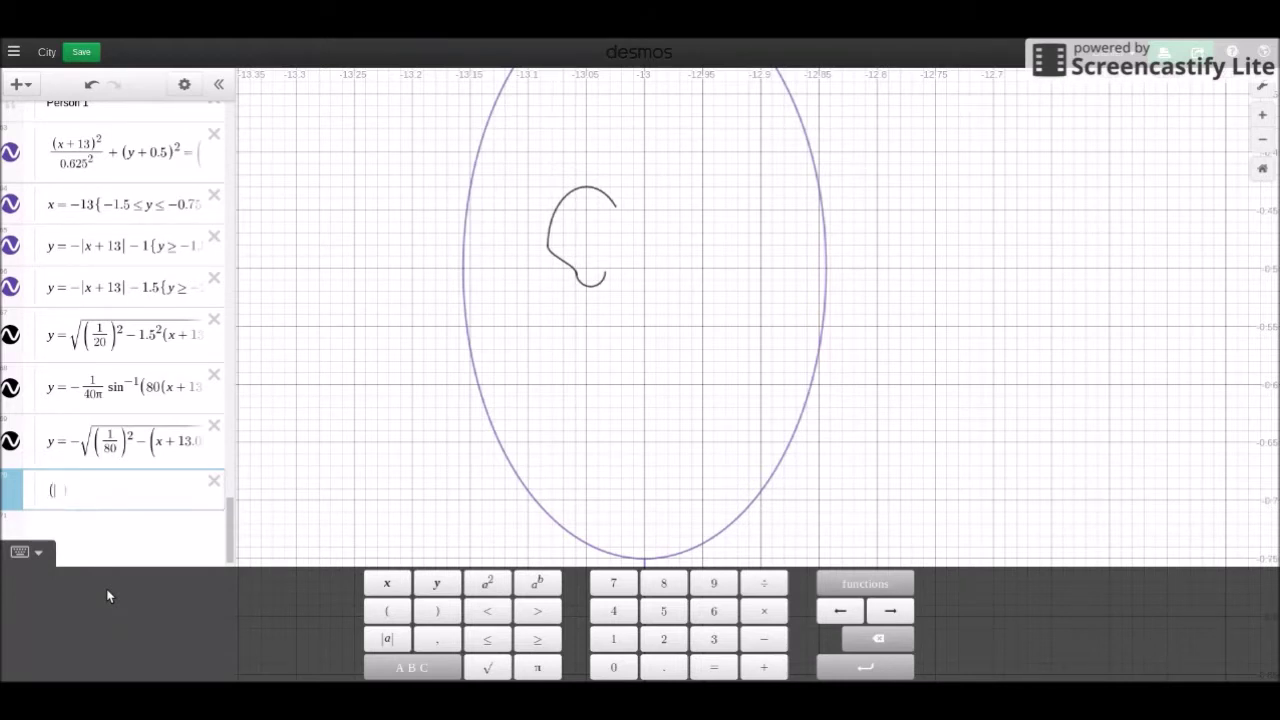
pyautogui.press('BackSpace')
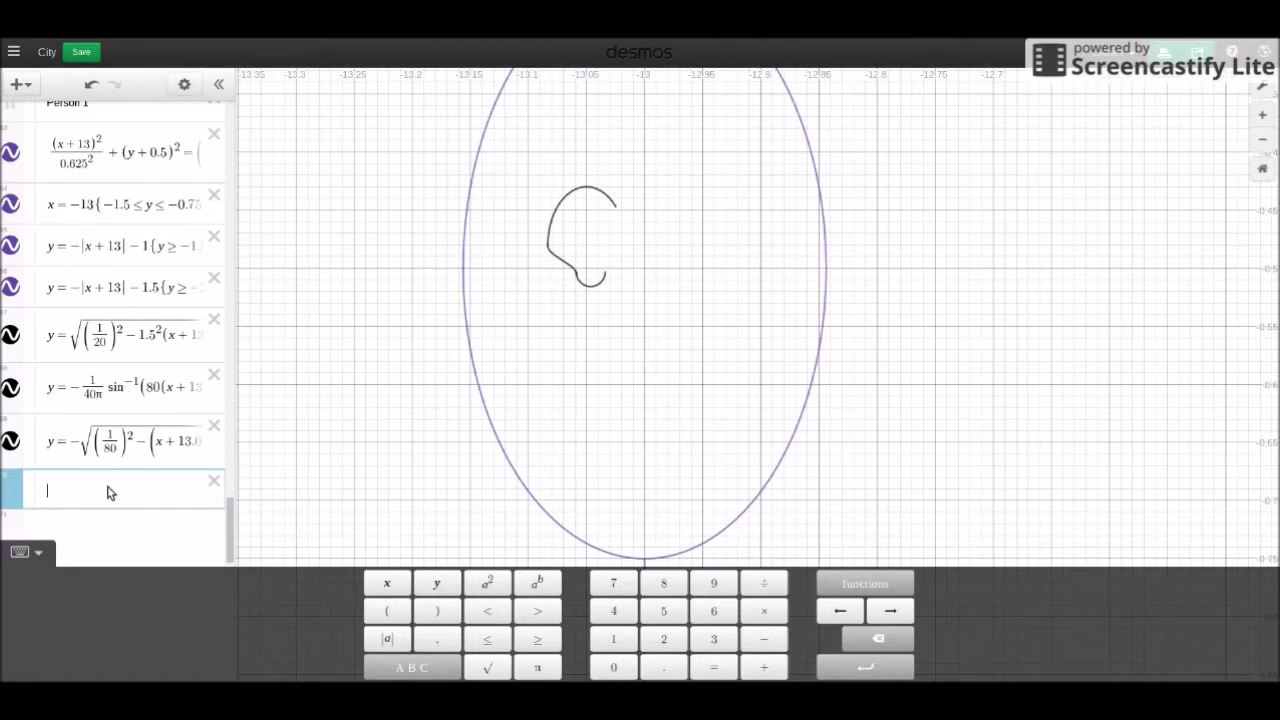
pyautogui.write('y=')
pyautogui.write('-(x')
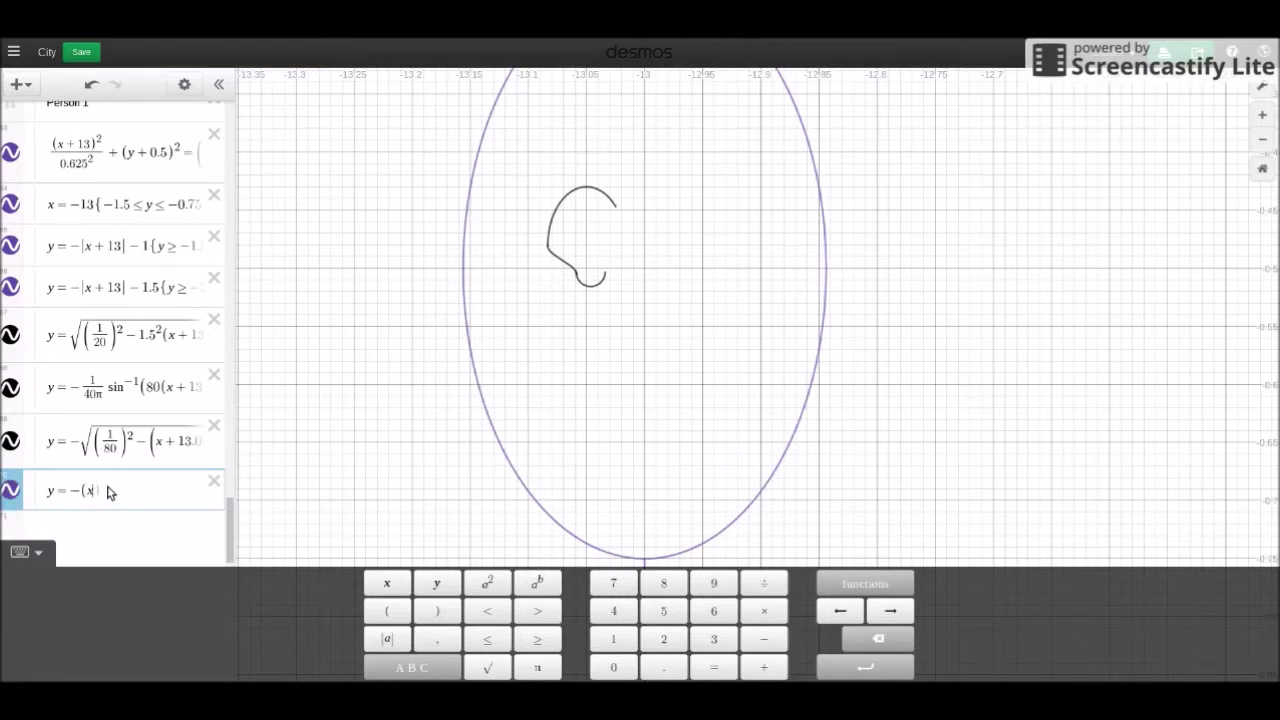
pyautogui.write('+')
pyautogui.write('13')
pyautogui.write('.')
pyautogui.write('-5')
# Complete the parabola as y = −(x+13.05)², tuning its vertical offset to −0.46
pyautogui.press('BackSpace')
pyautogui.press('BackSpace')
pyautogui.press('BackSpace')
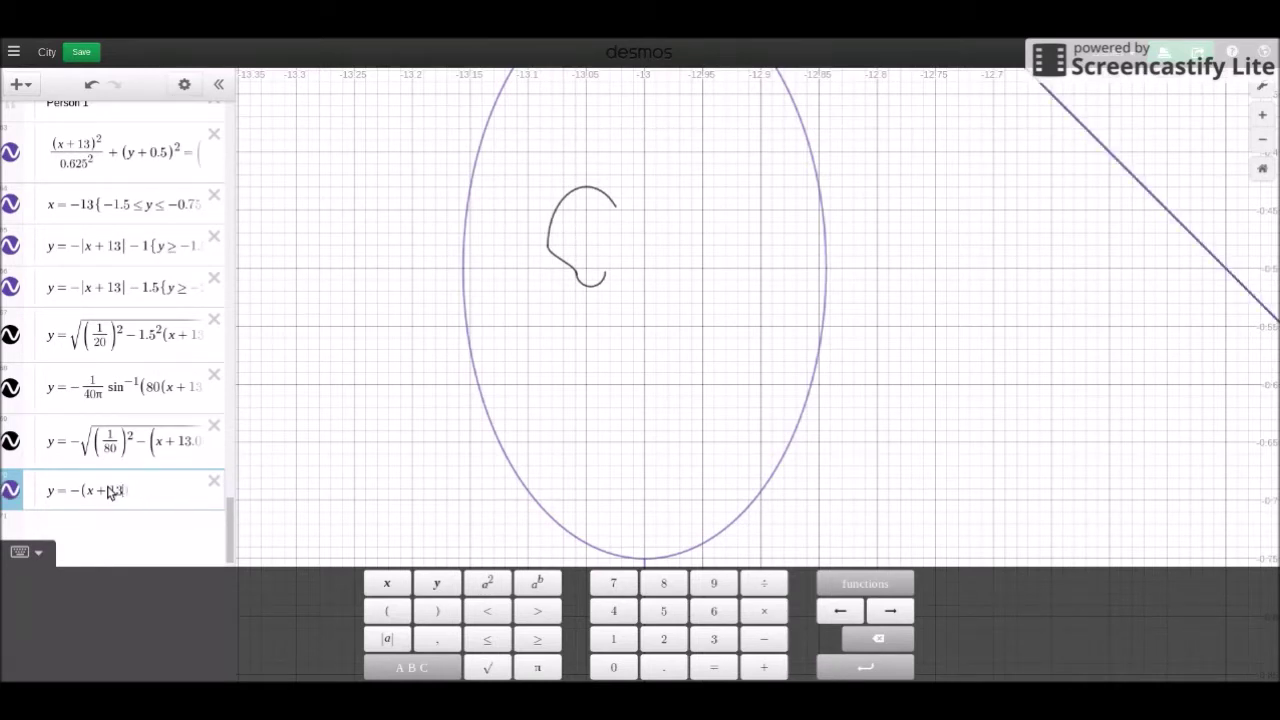
pyautogui.write('.05')
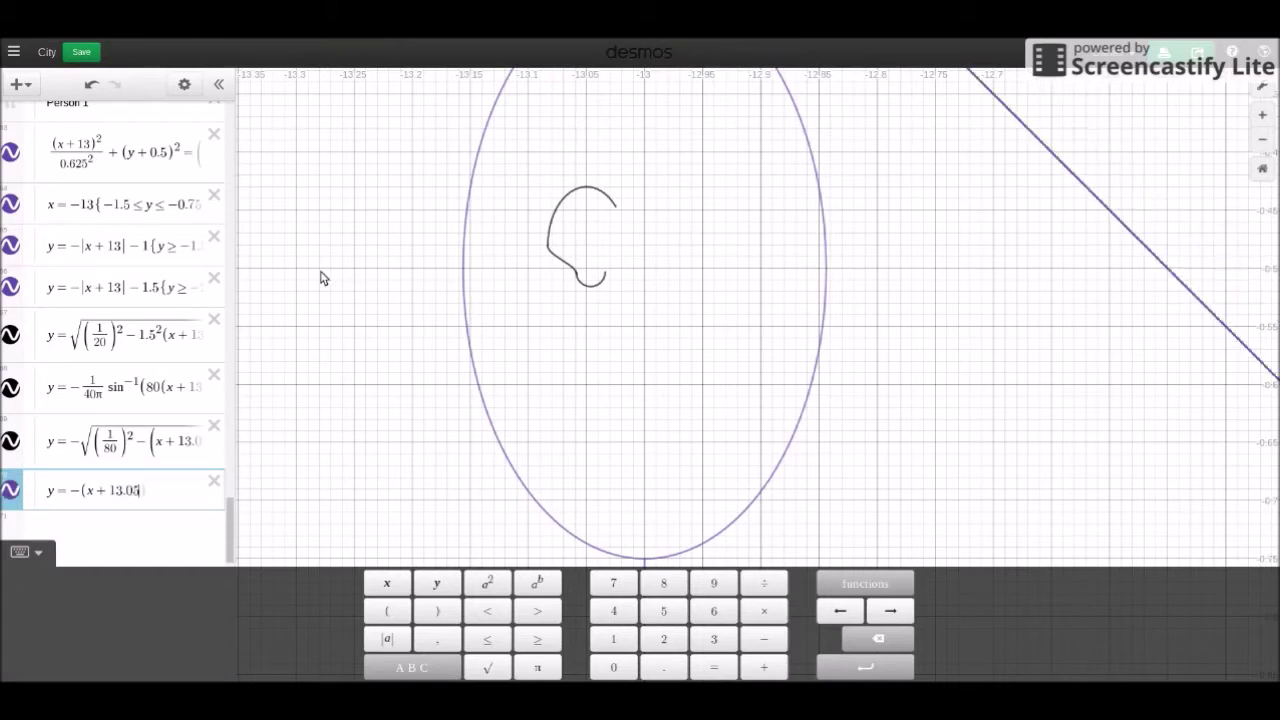
pyautogui.write(')^2')
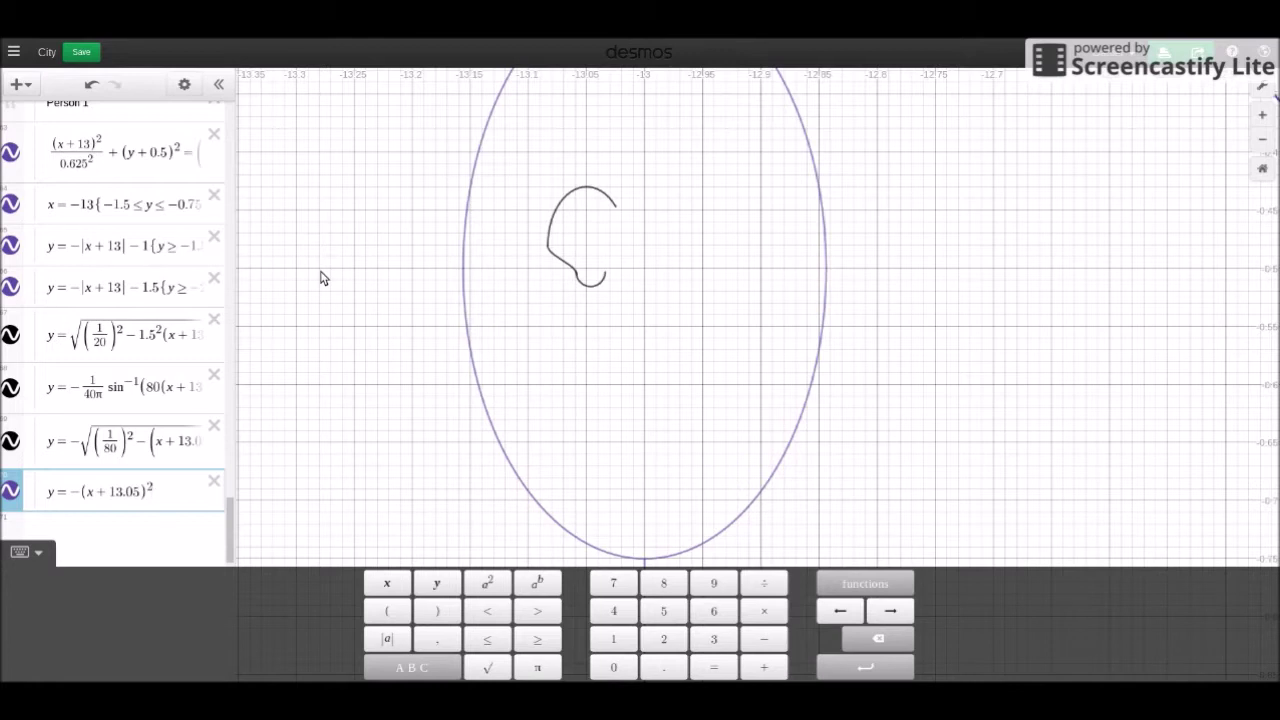
pyautogui.write('-0.5')
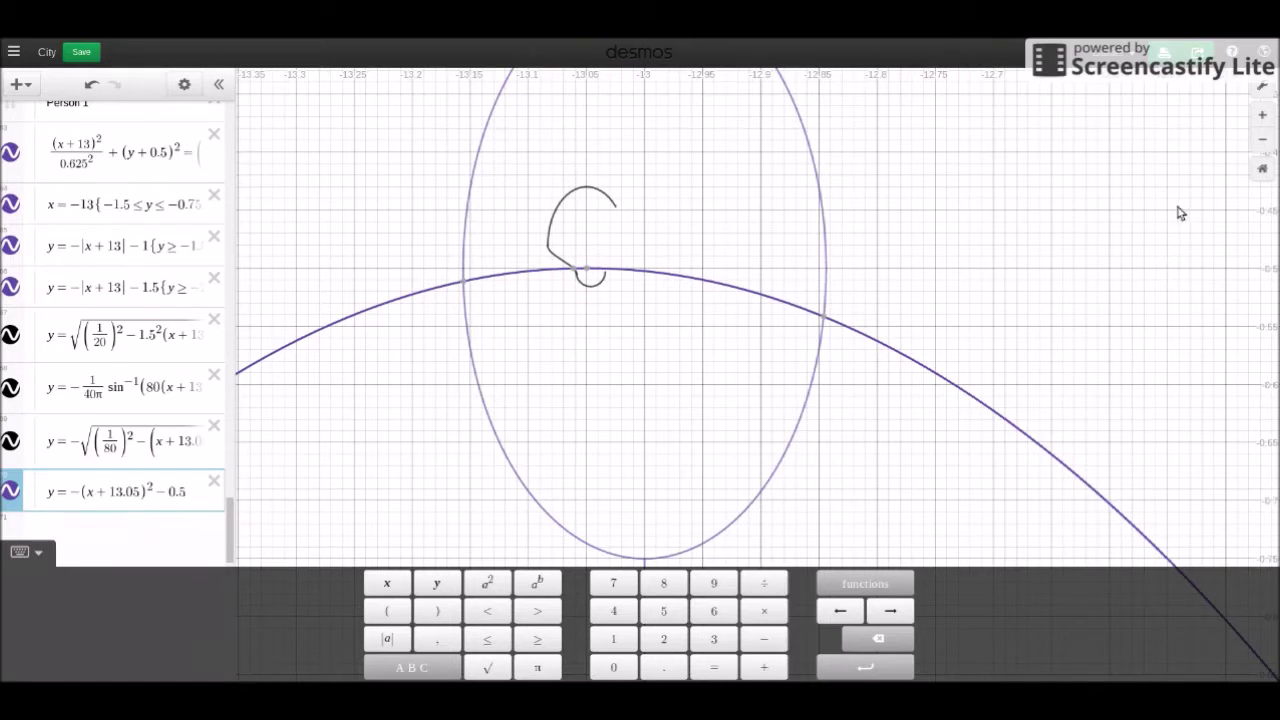
pyautogui.press('BackSpace')
pyautogui.write('45')
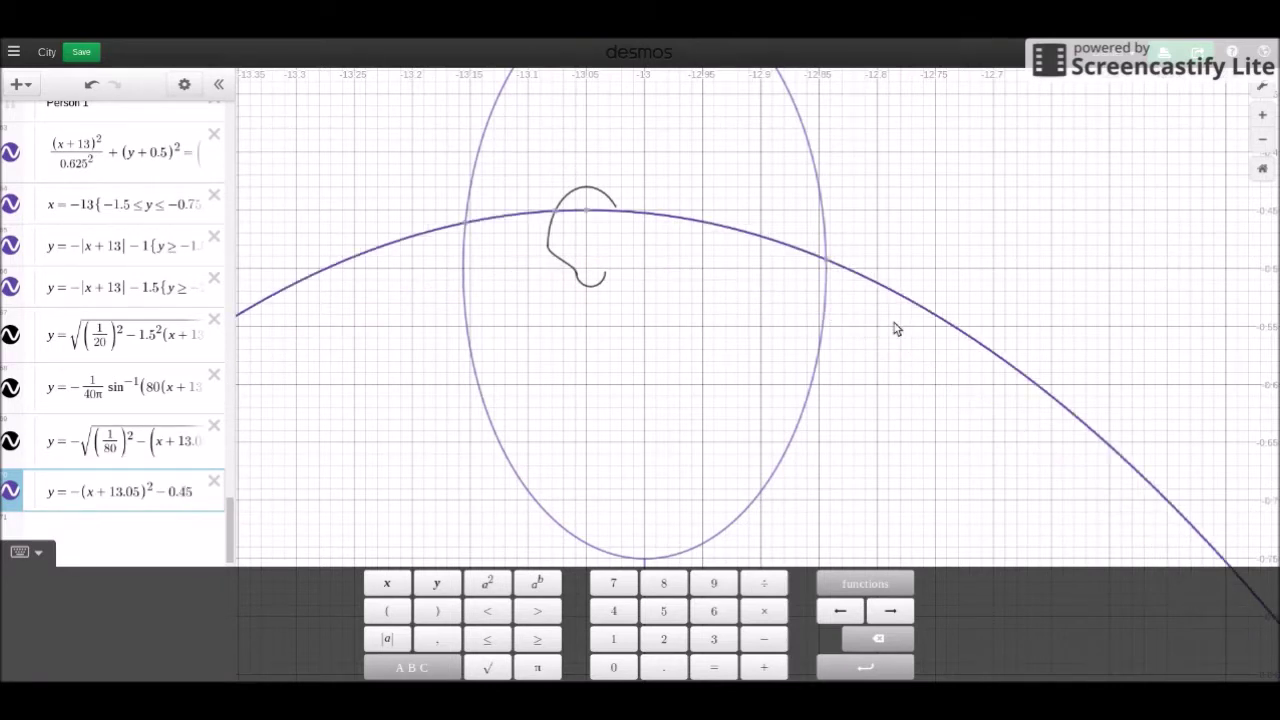
pyautogui.press('BackSpace')
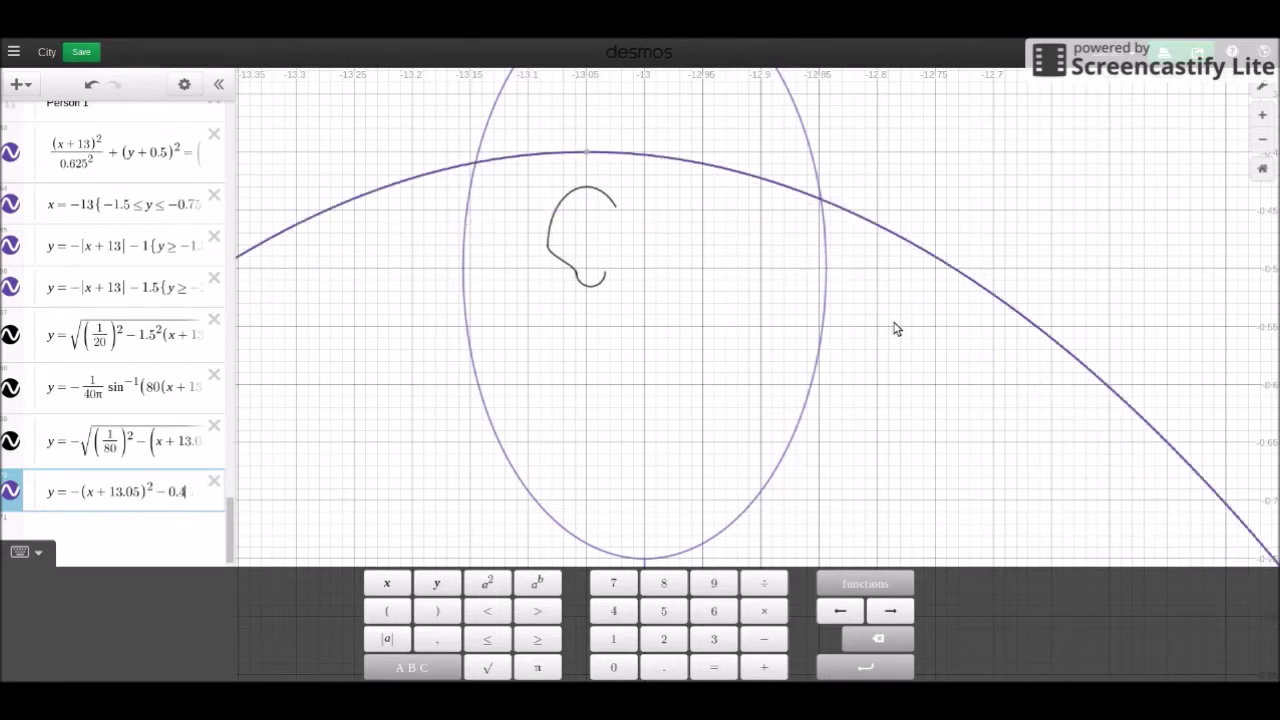
pyautogui.write('8')
pyautogui.press('BackSpace')
pyautogui.write('7')
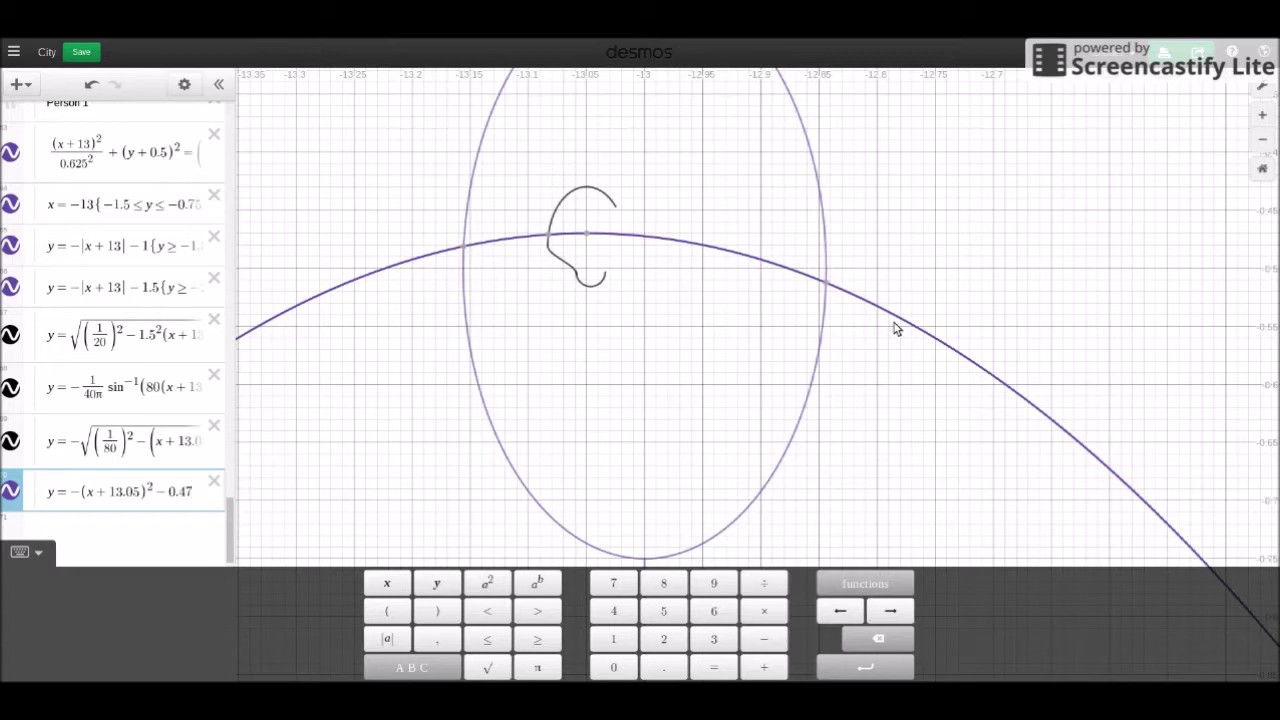
pyautogui.press('BackSpace')
pyautogui.write('6')
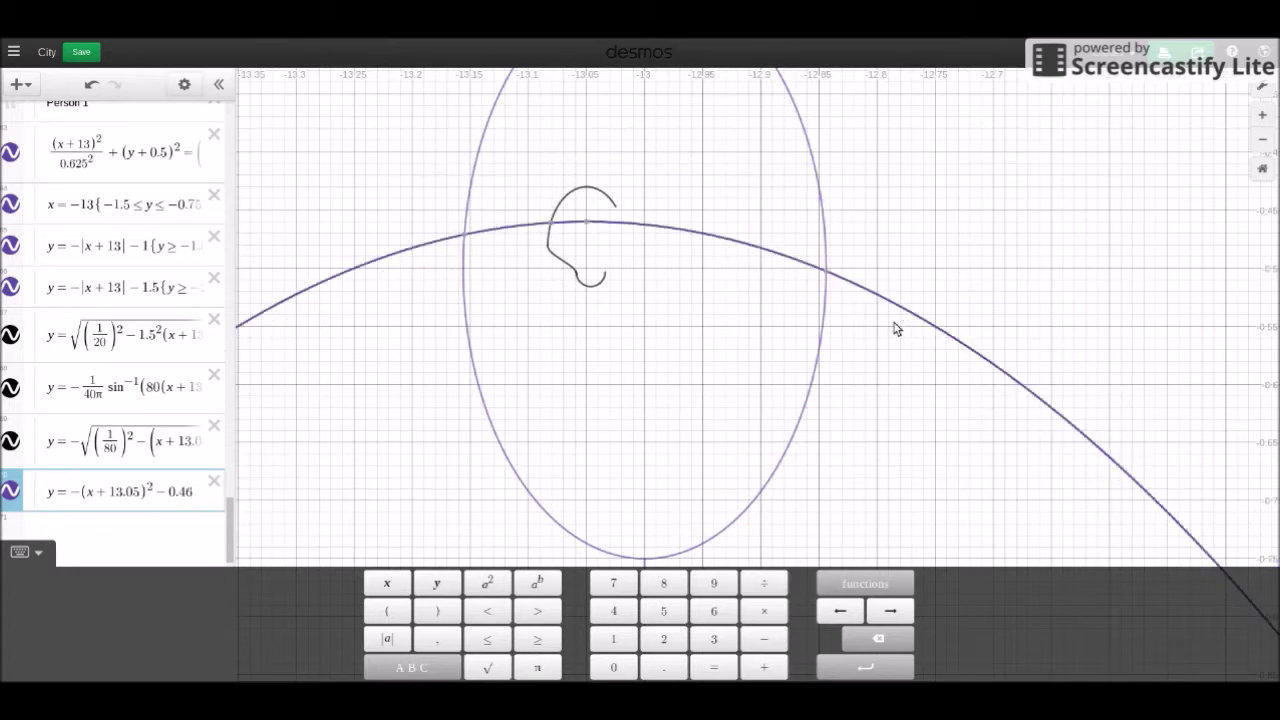
pyautogui.write('5')
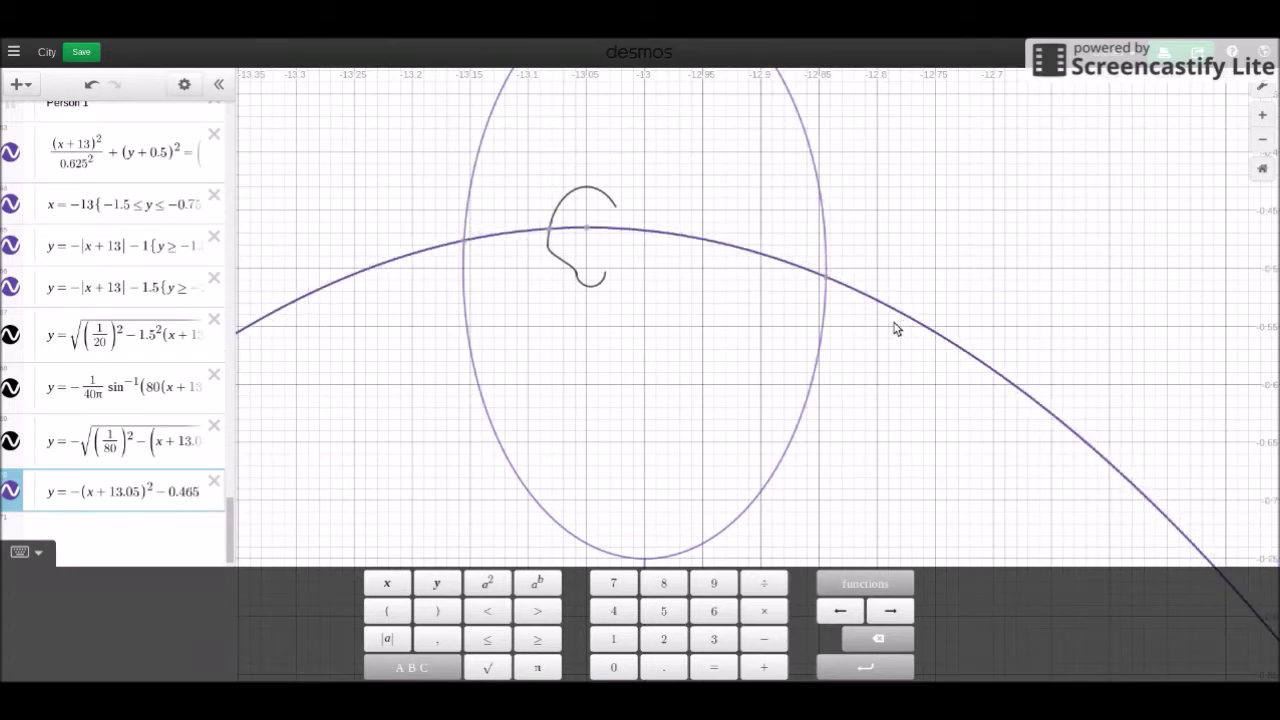
pyautogui.press('BackSpace')
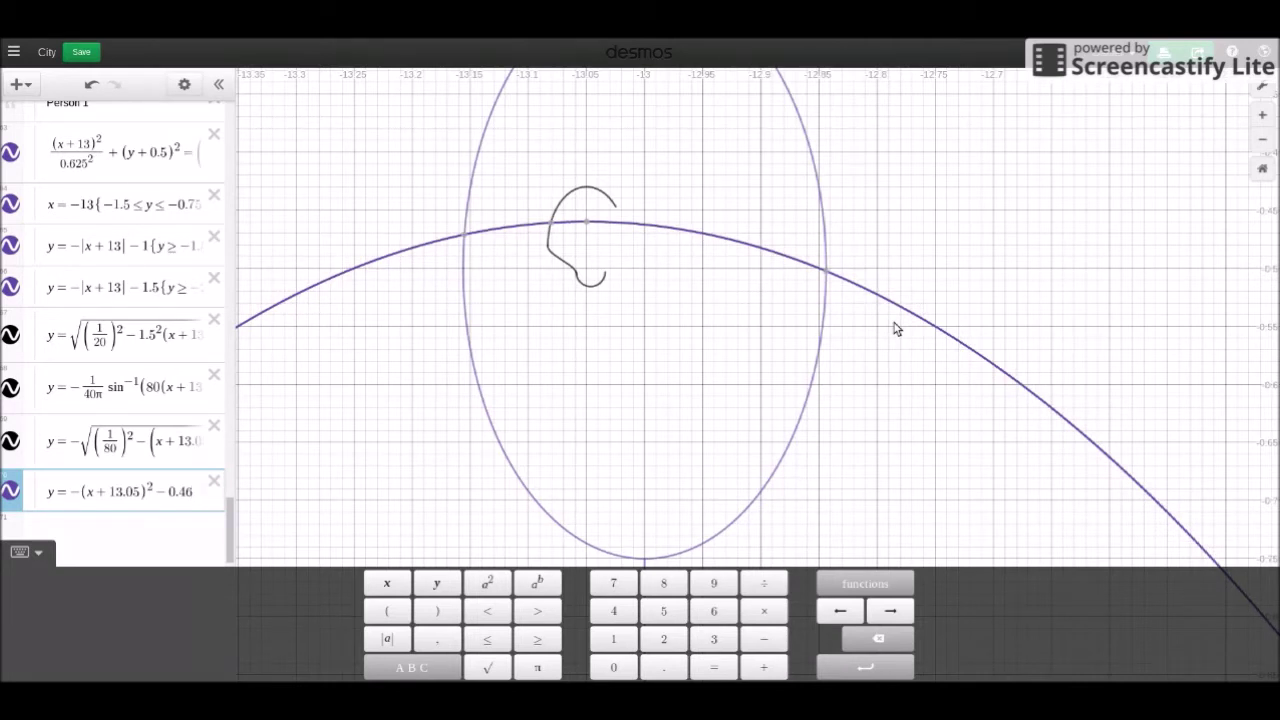
# Narrow the parabola by trying coefficients 2, 8, 10 and 20, settling on −15
pyautogui.press('Left')
pyautogui.press('Left')
pyautogui.press('Left')
pyautogui.press('Left')
pyautogui.press('Left')
pyautogui.press('Left')
pyautogui.press('Left')
pyautogui.press('Left')
pyautogui.press('Left')
pyautogui.press('Left')
pyautogui.press('Left')
pyautogui.press('Left')
pyautogui.press('Left')
pyautogui.press('Left')
pyautogui.write('2')
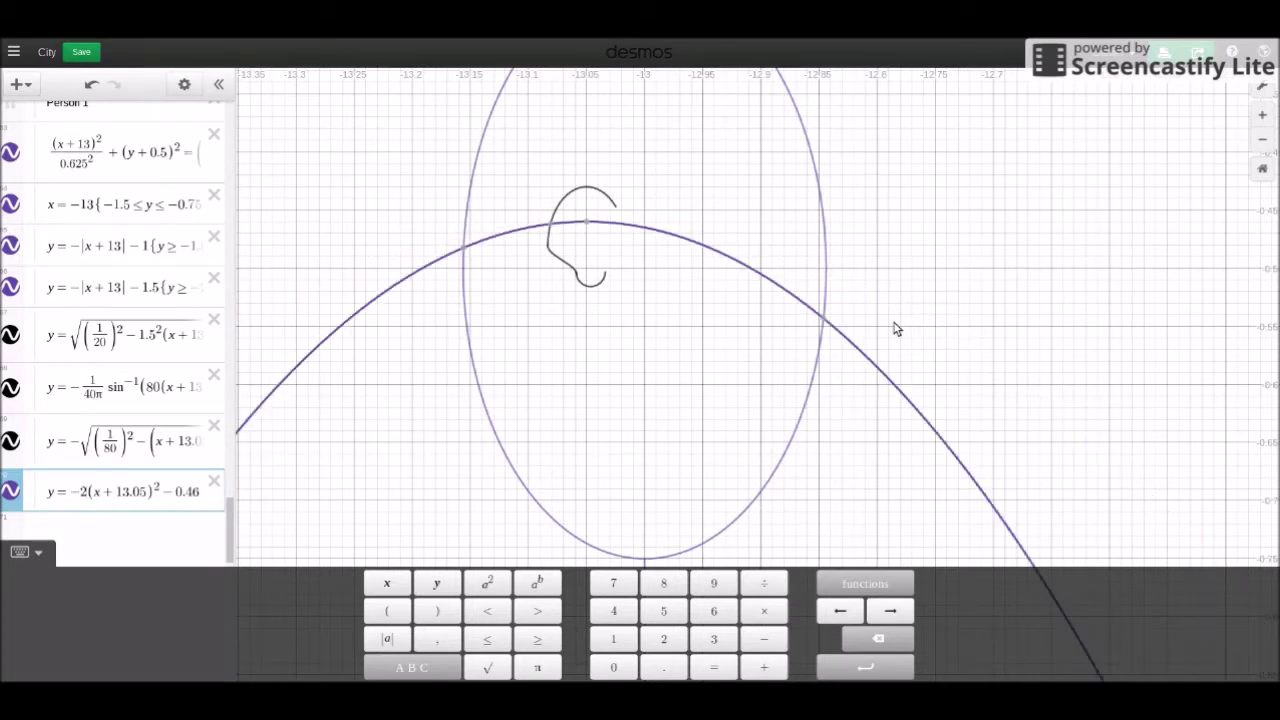
pyautogui.press('BackSpace')
pyautogui.write('8')
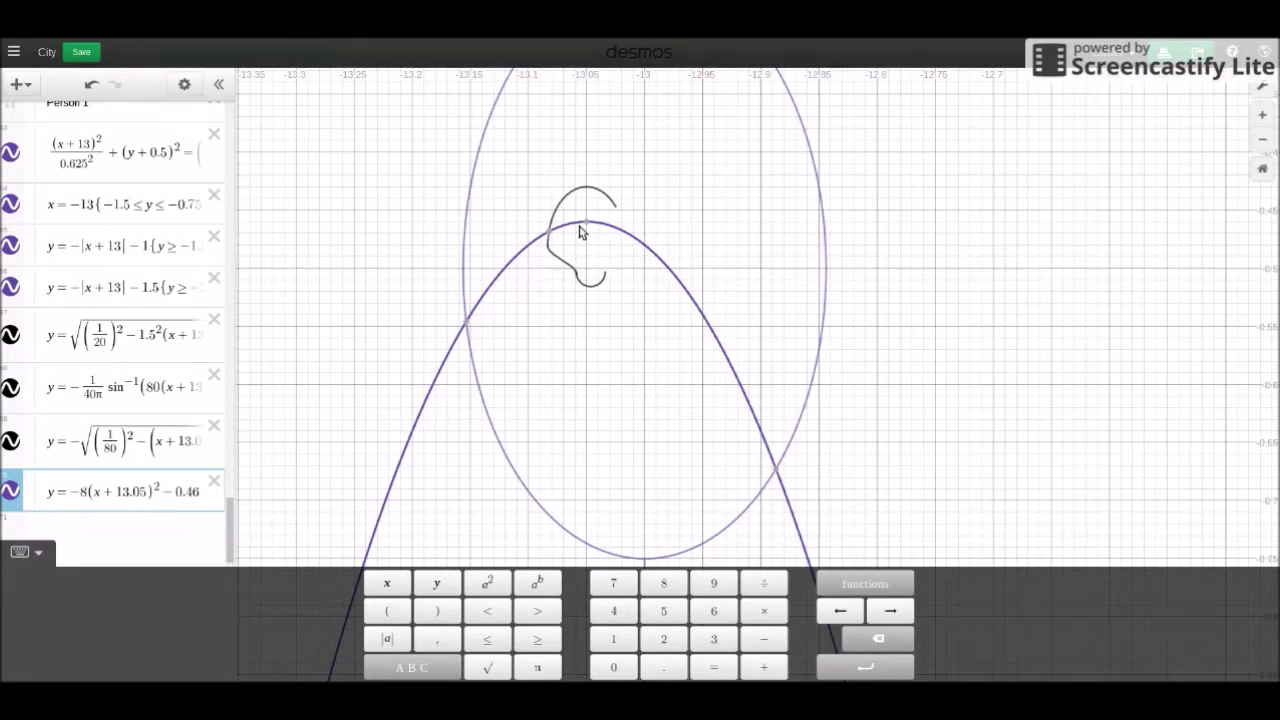
pyautogui.press('BackSpace')
pyautogui.write('10')
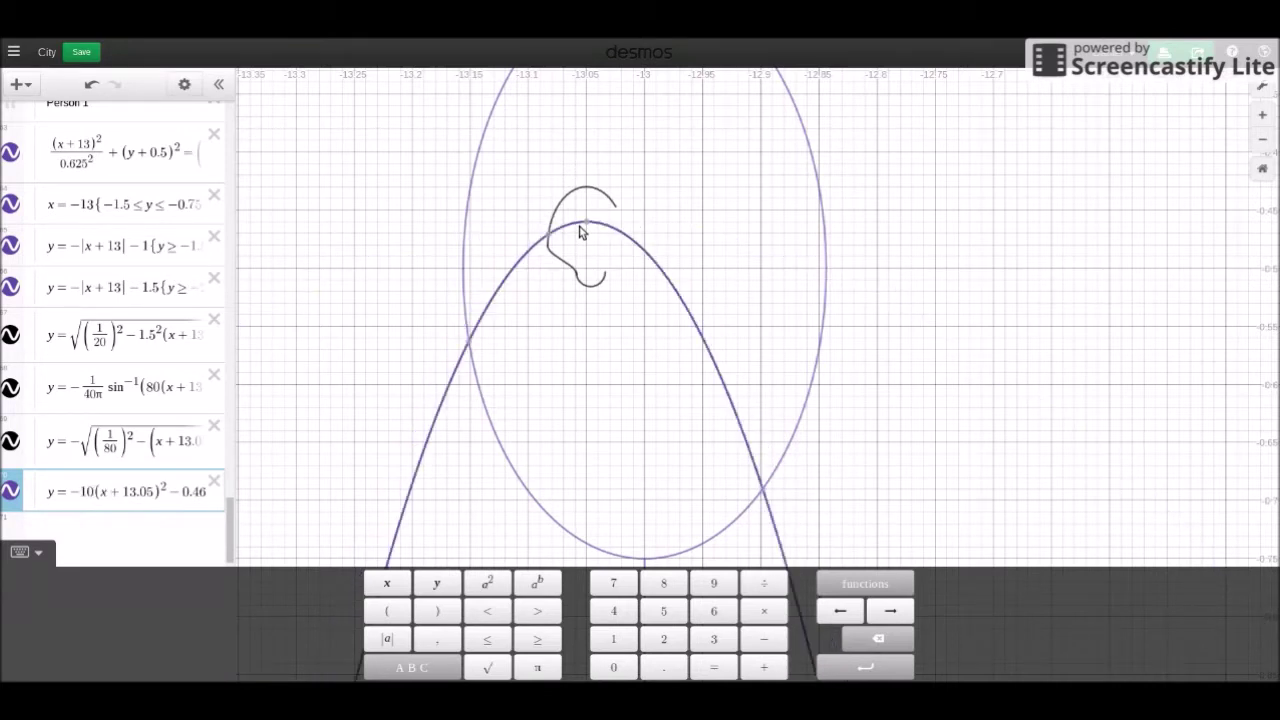
pyautogui.press('BackSpace')
pyautogui.write('2')
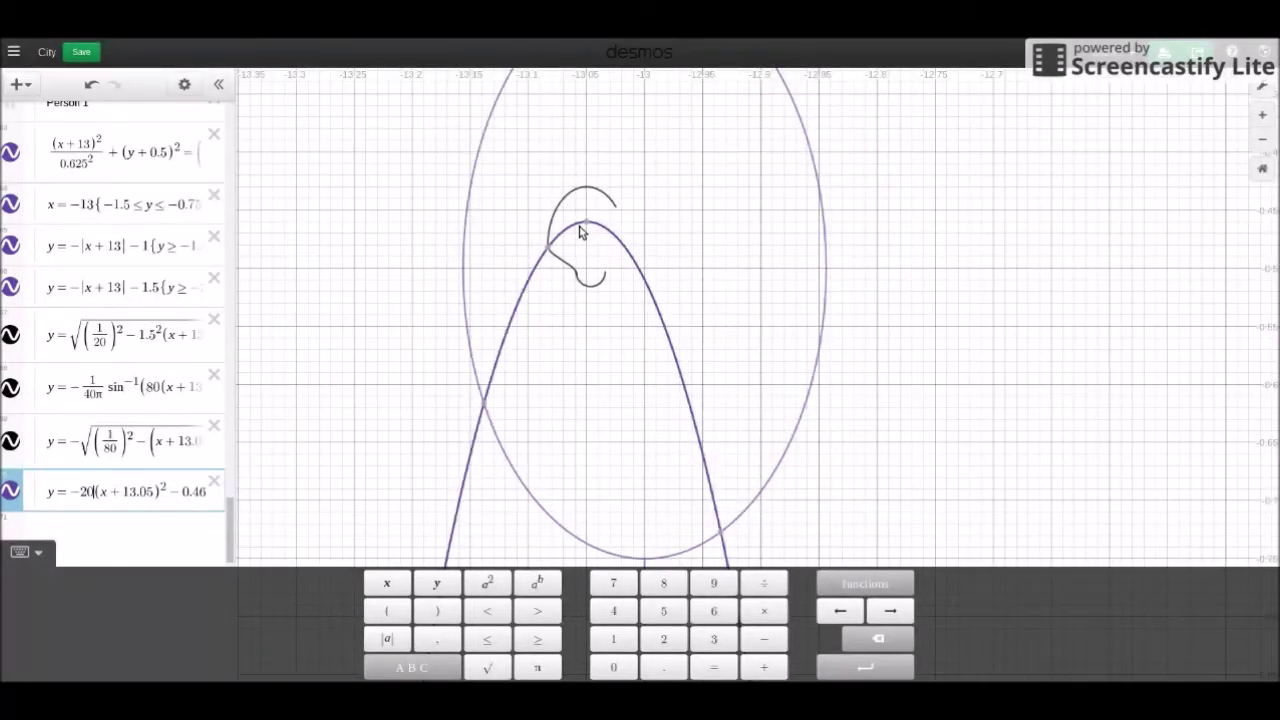
pyautogui.press('BackSpace')
pyautogui.press('BackSpace')
pyautogui.write('15')
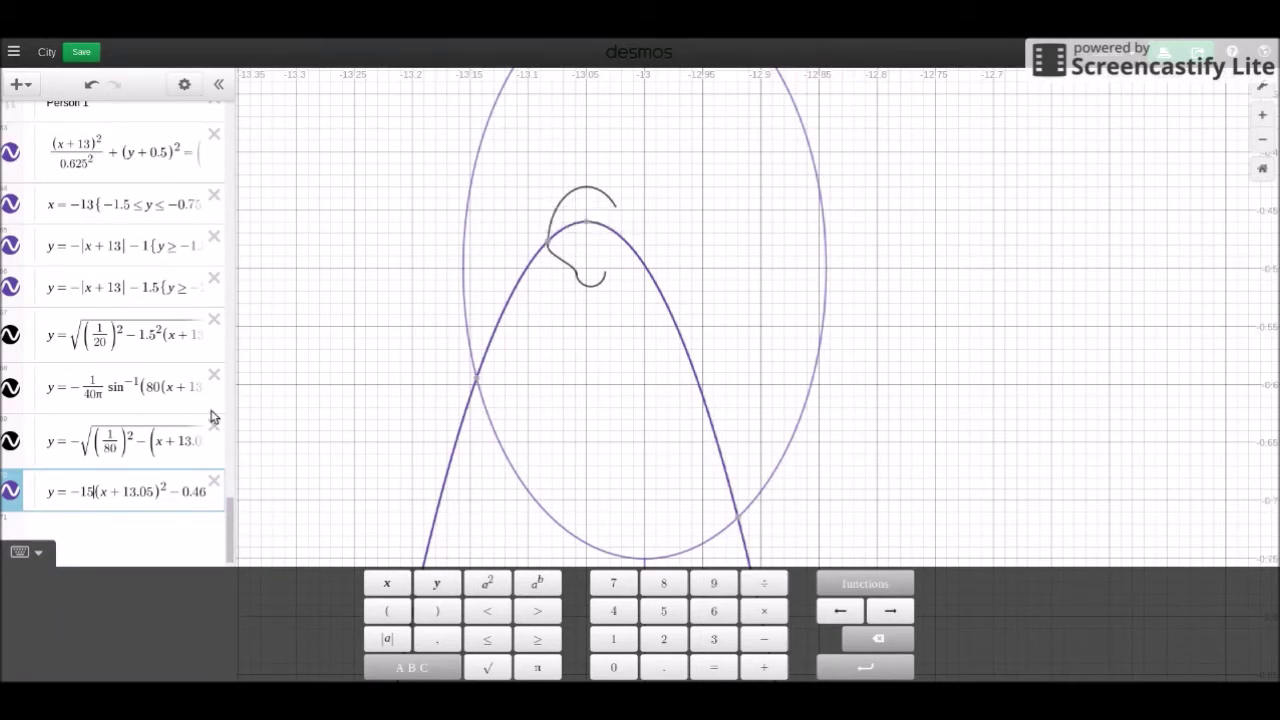
# Duplicate the −15 parabola and change the copy's coefficient to −25
pyautogui.click(185, 86)
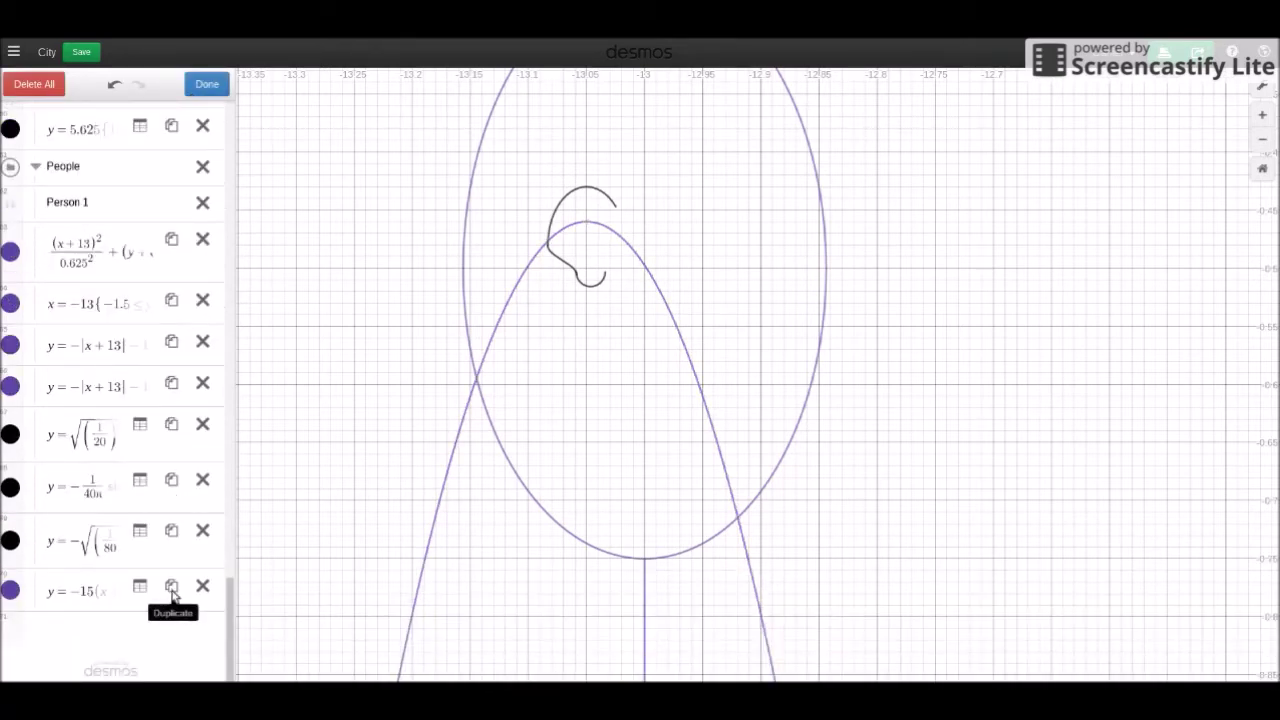
pyautogui.click(171, 586)
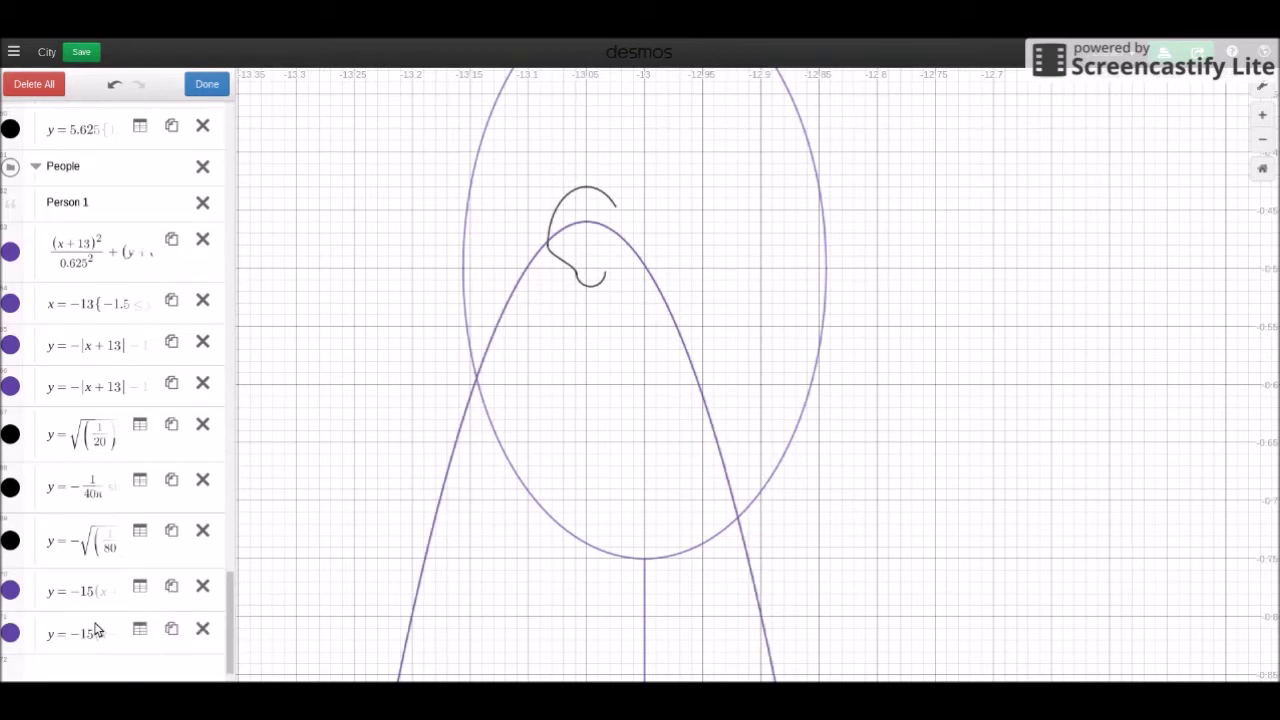
pyautogui.click(96, 630)
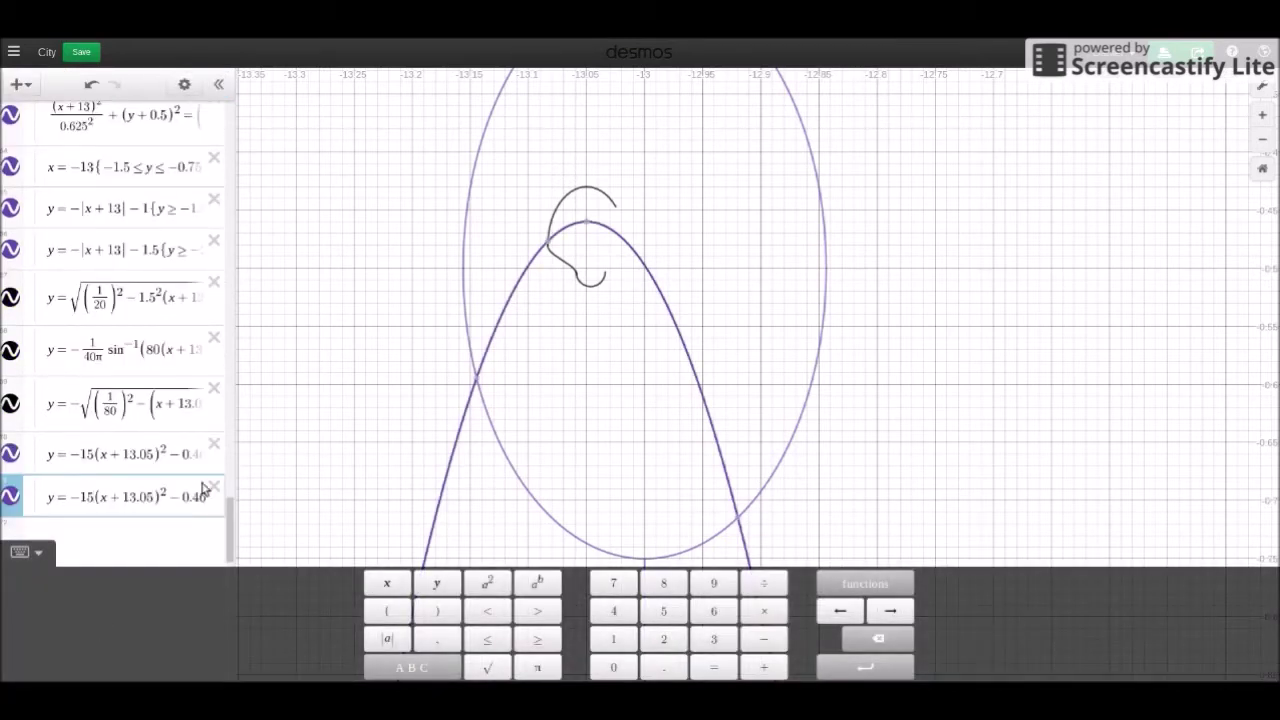
pyautogui.click(95, 497)
pyautogui.press('BackSpace')
pyautogui.press('BackSpace')
pyautogui.write('20')
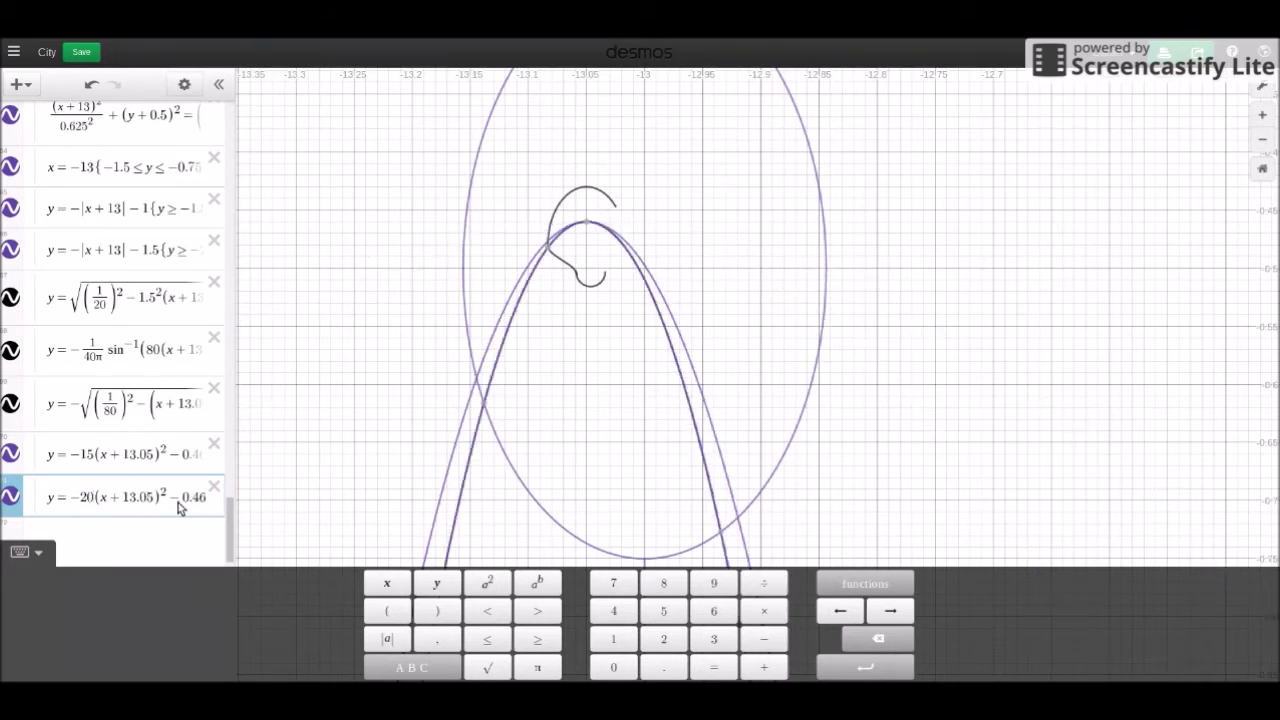
pyautogui.press('BackSpace')
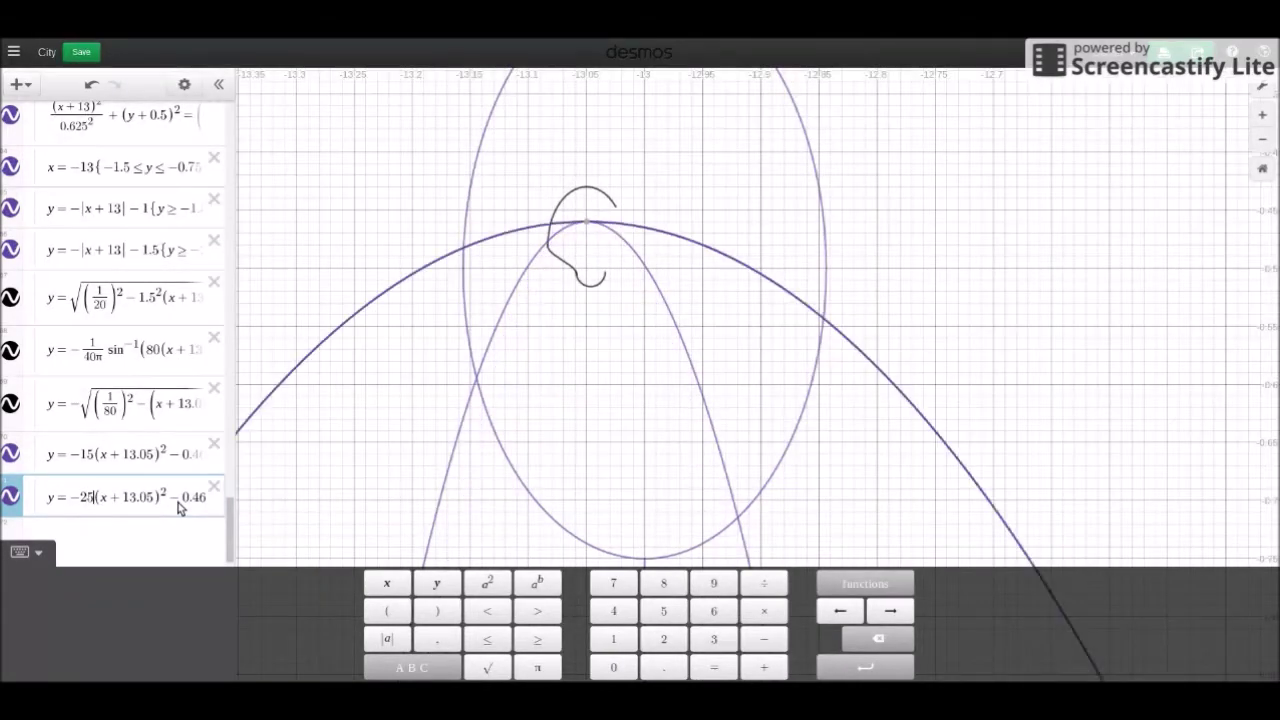
pyautogui.write('5')
# Adjust the copy's horizontal shift to 13.04, giving y = −25(x+13.04)² − 0.46
pyautogui.press('Right')
pyautogui.press('Right')
pyautogui.press('Right')
pyautogui.press('Right')
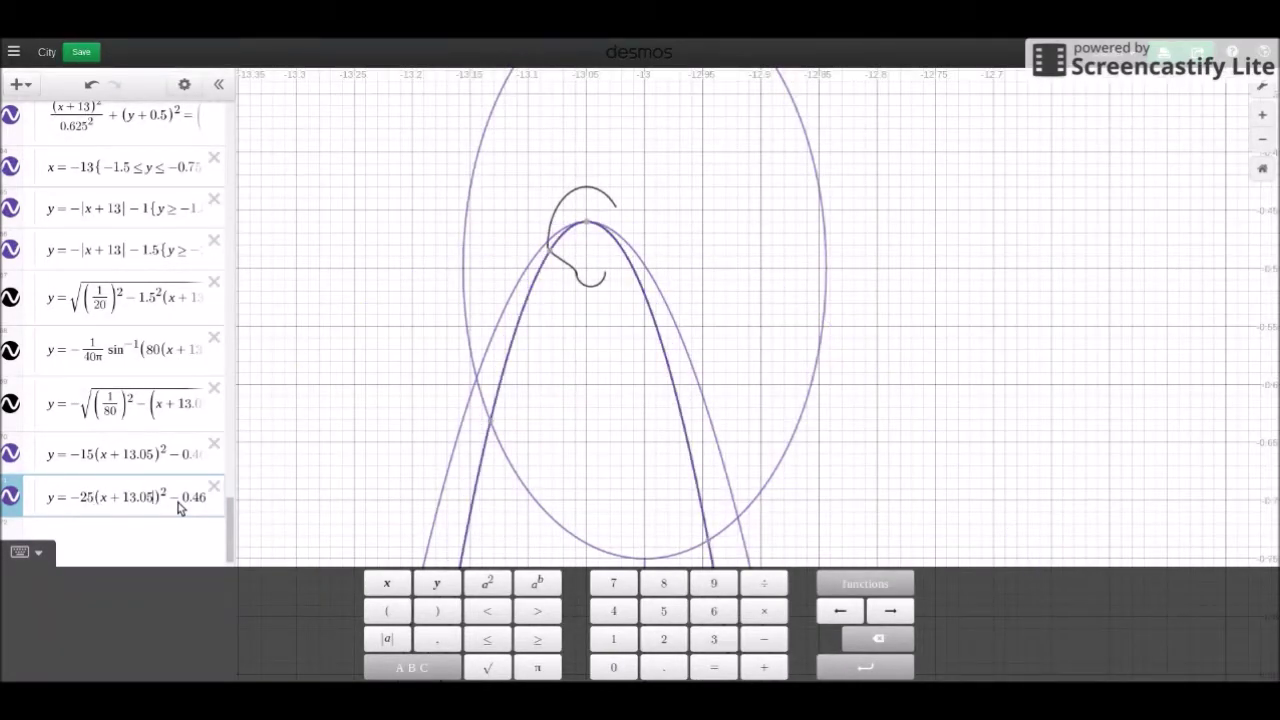
pyautogui.press('BackSpace')
pyautogui.press('BackSpace')
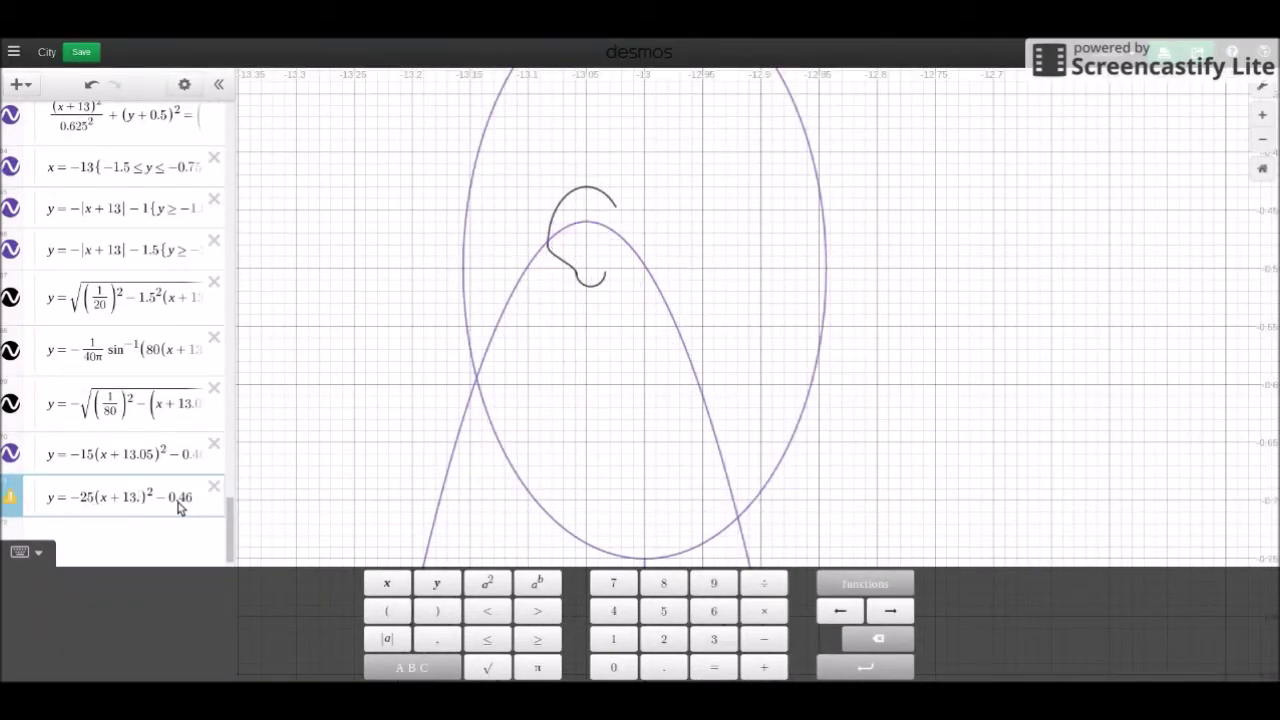
pyautogui.press('BackSpace')
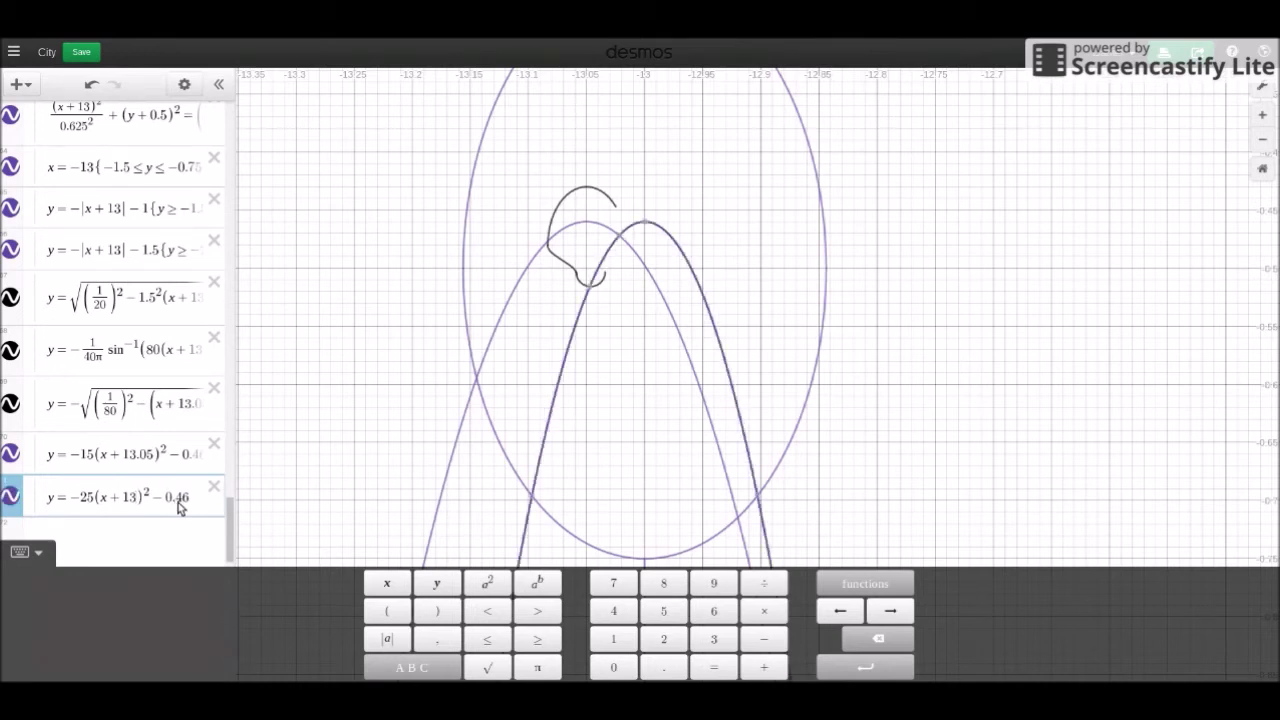
pyautogui.write('.3')
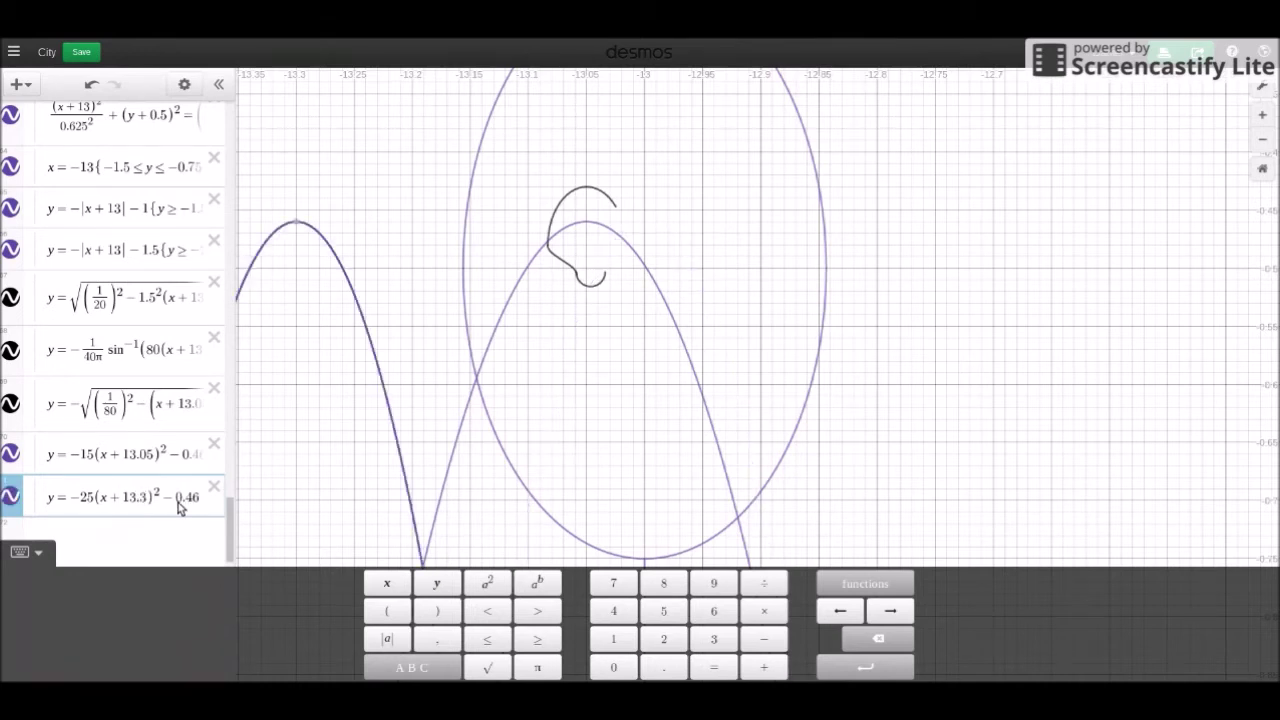
pyautogui.press('Left')
pyautogui.write('0.')
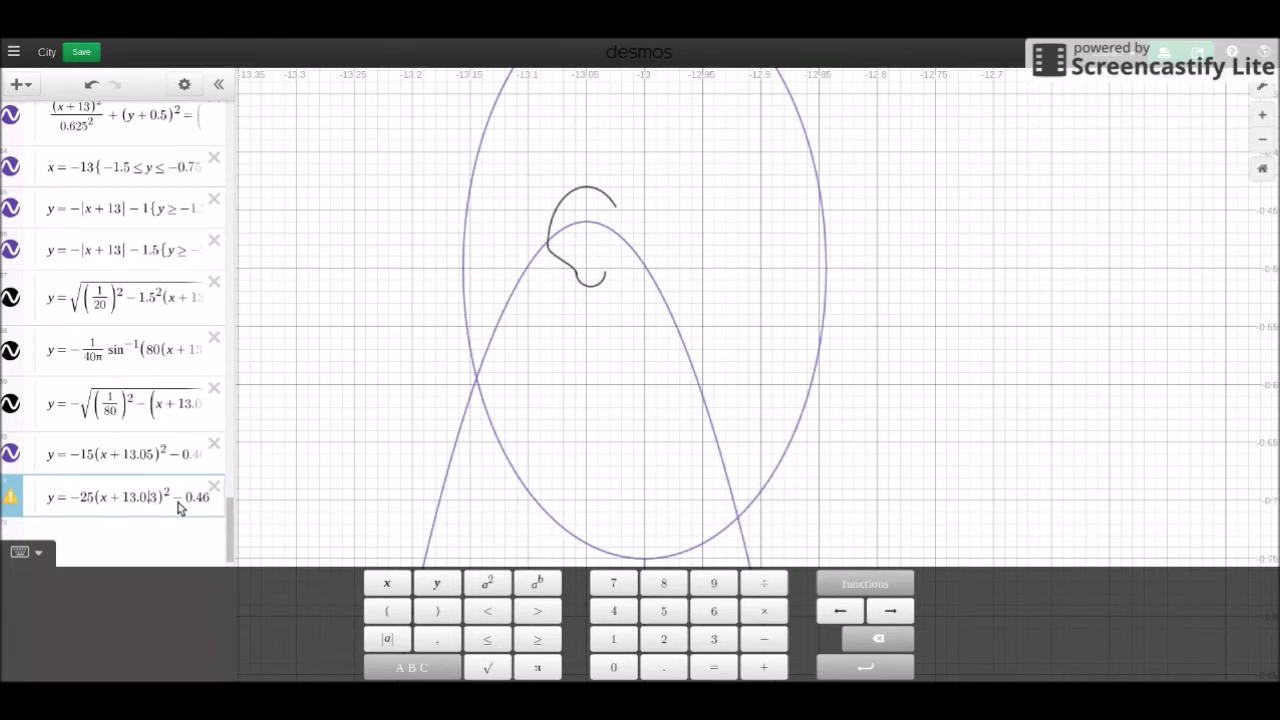
pyautogui.press('BackSpace')
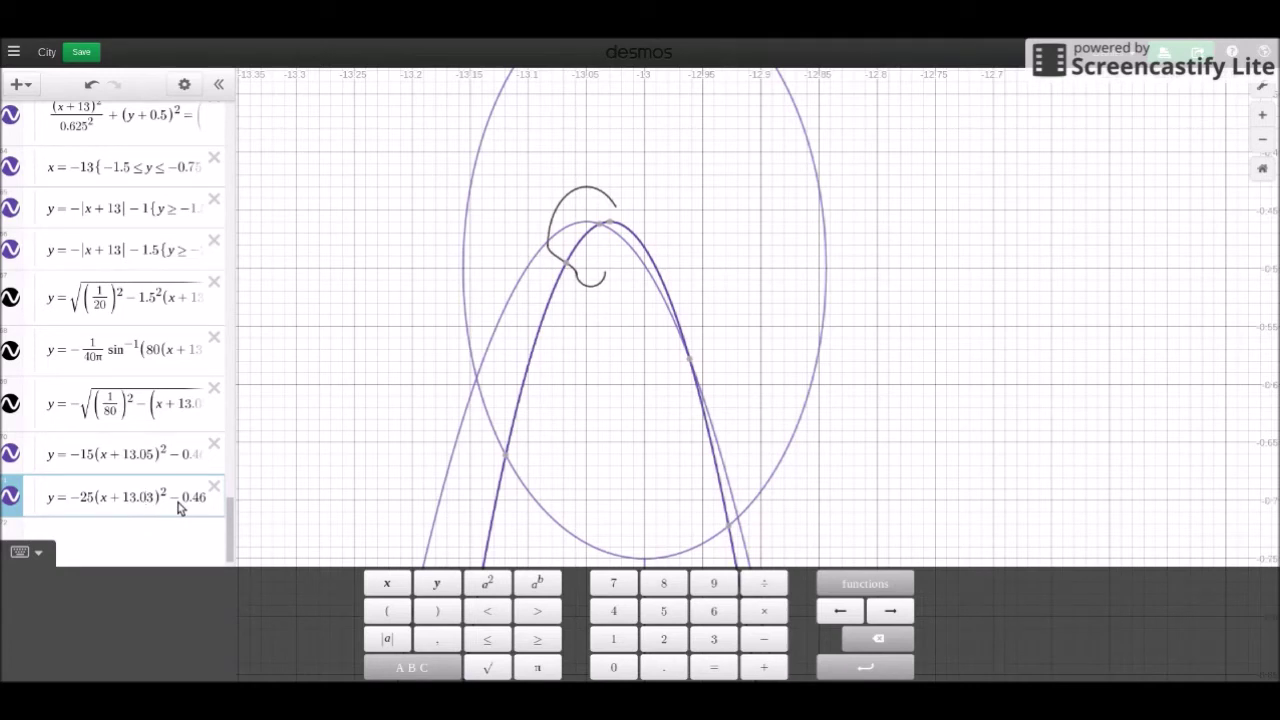
pyautogui.press('BackSpace')
pyautogui.write('5')
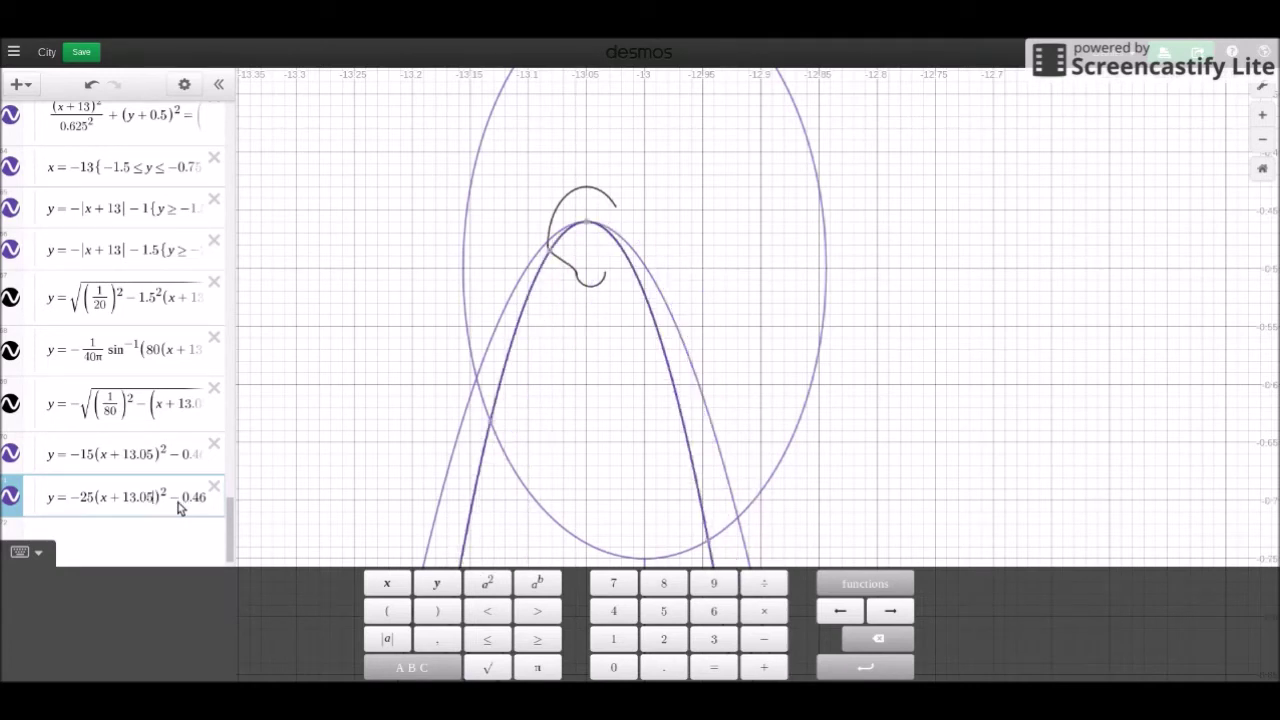
pyautogui.press('BackSpace')
pyautogui.write('4')
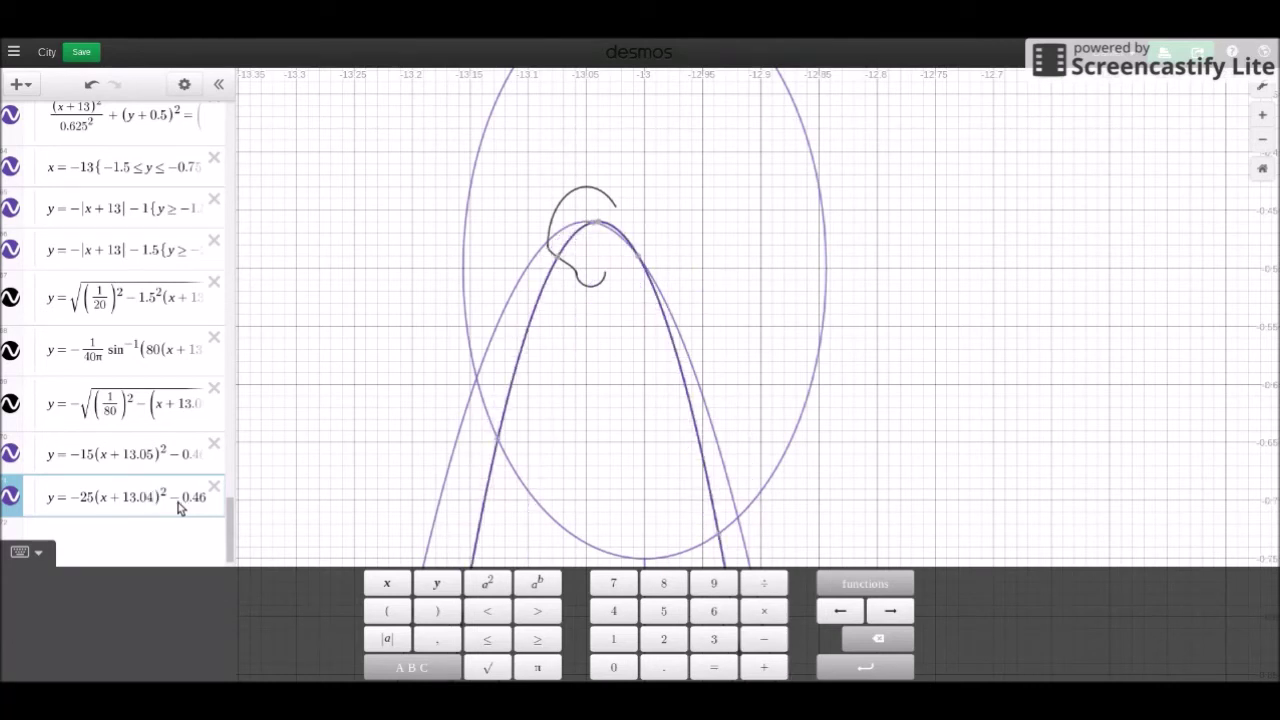
pyautogui.moveTo(591, 230)
# Append the domain {−13.066 ≤ x ≤ −13.044} to both the −25 and −15 parabolas
pyautogui.click(567, 245)
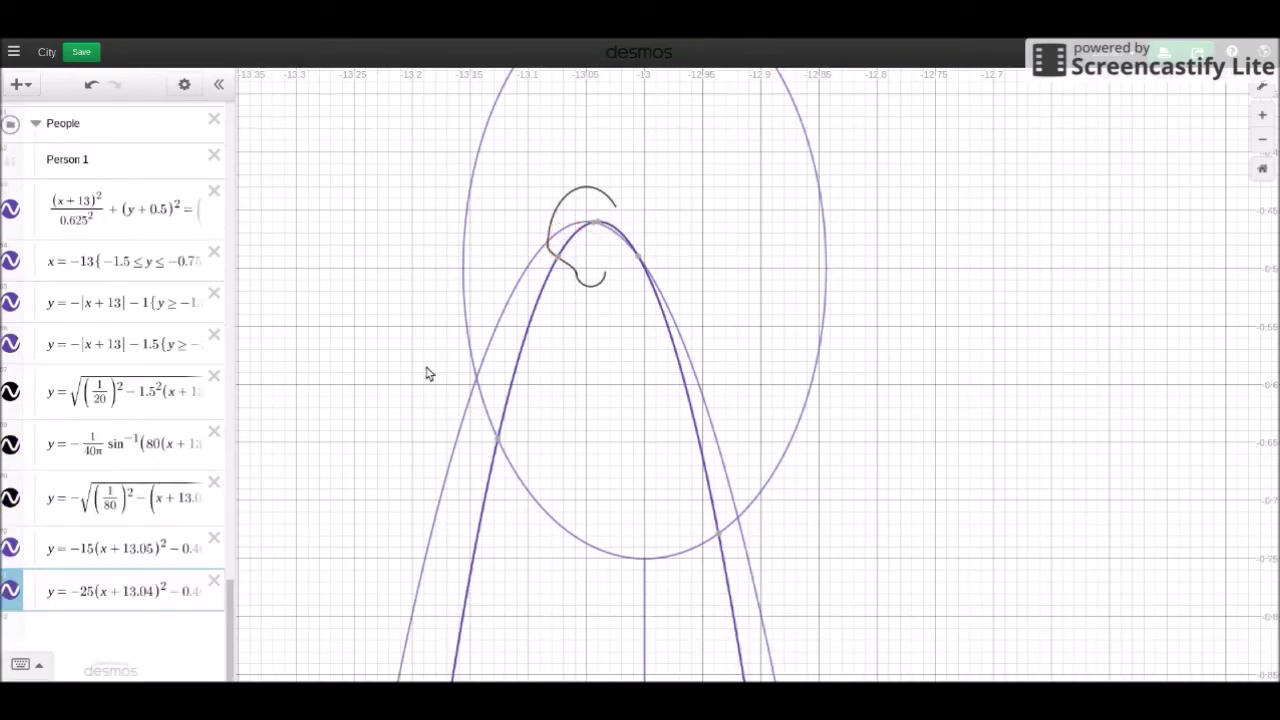
pyautogui.click(172, 590)
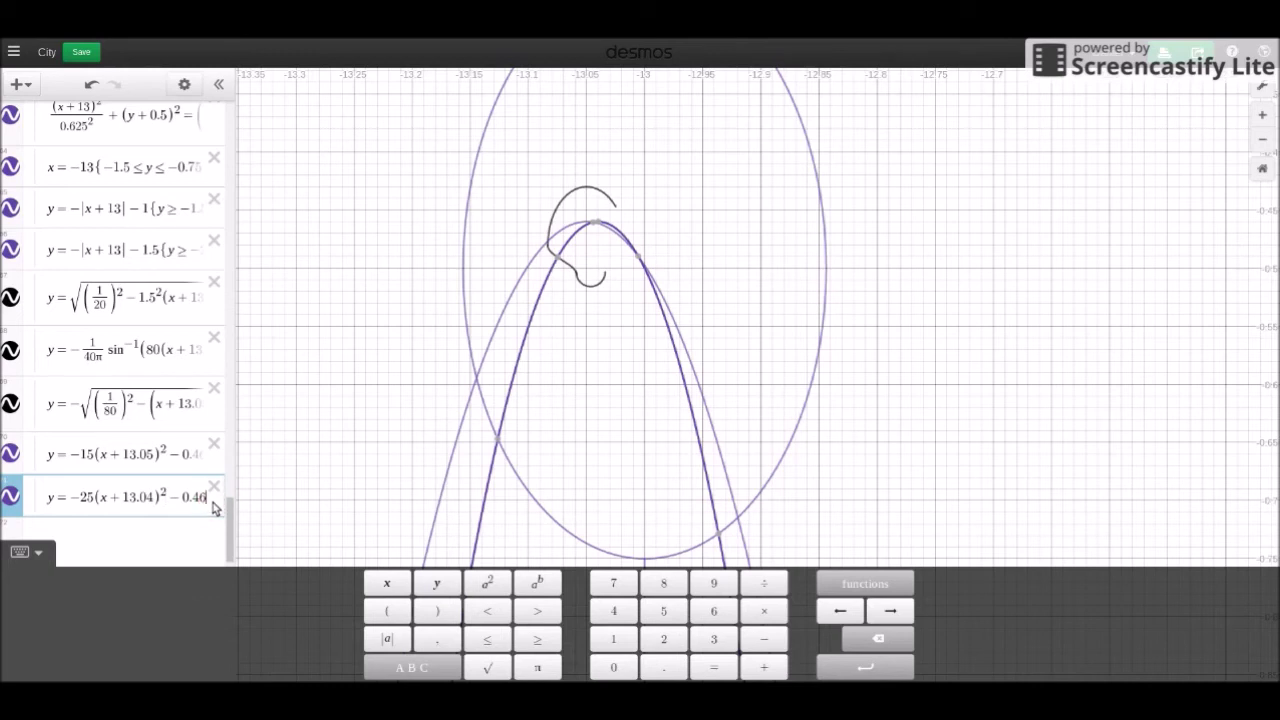
pyautogui.write('{-13.0')
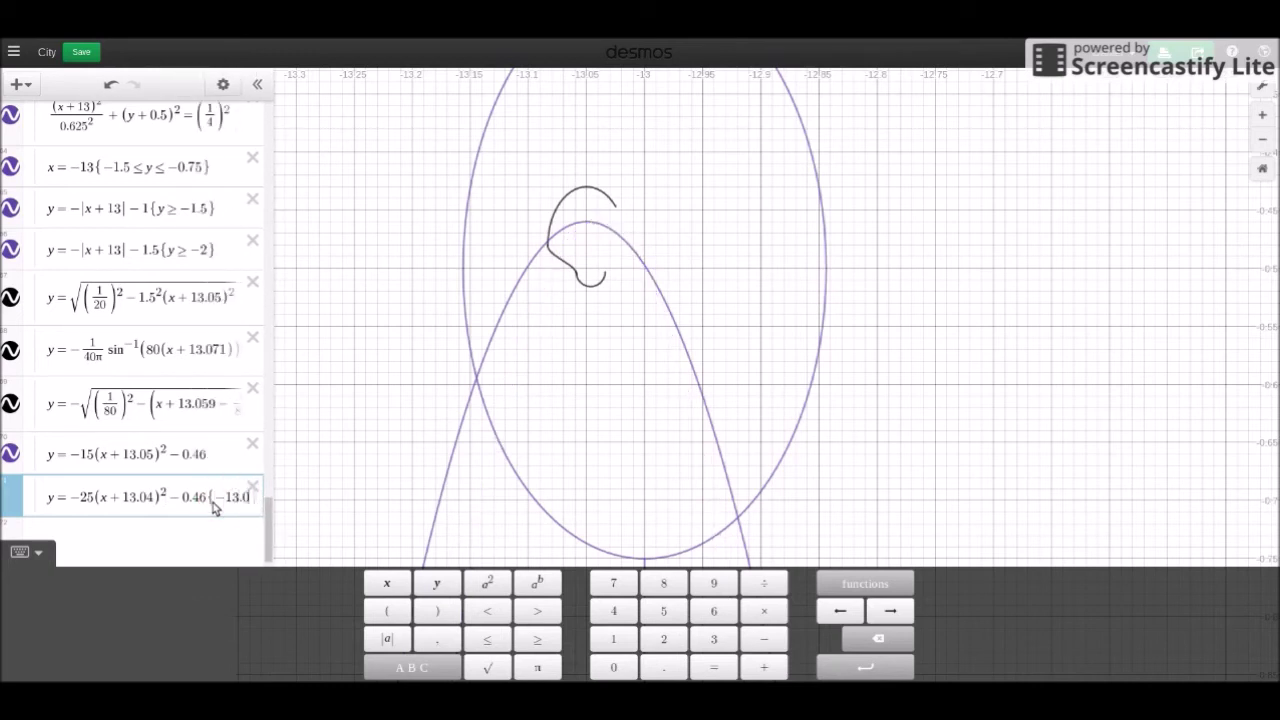
pyautogui.write('66<=x')
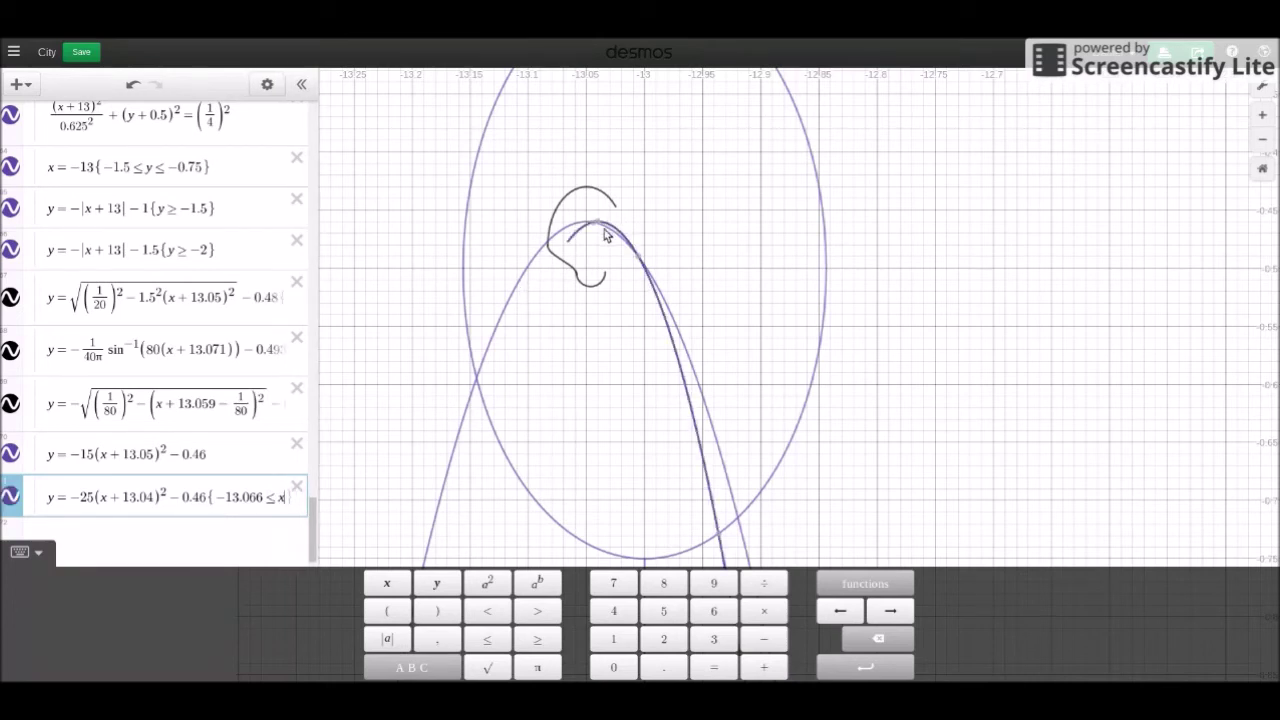
pyautogui.click(604, 235)
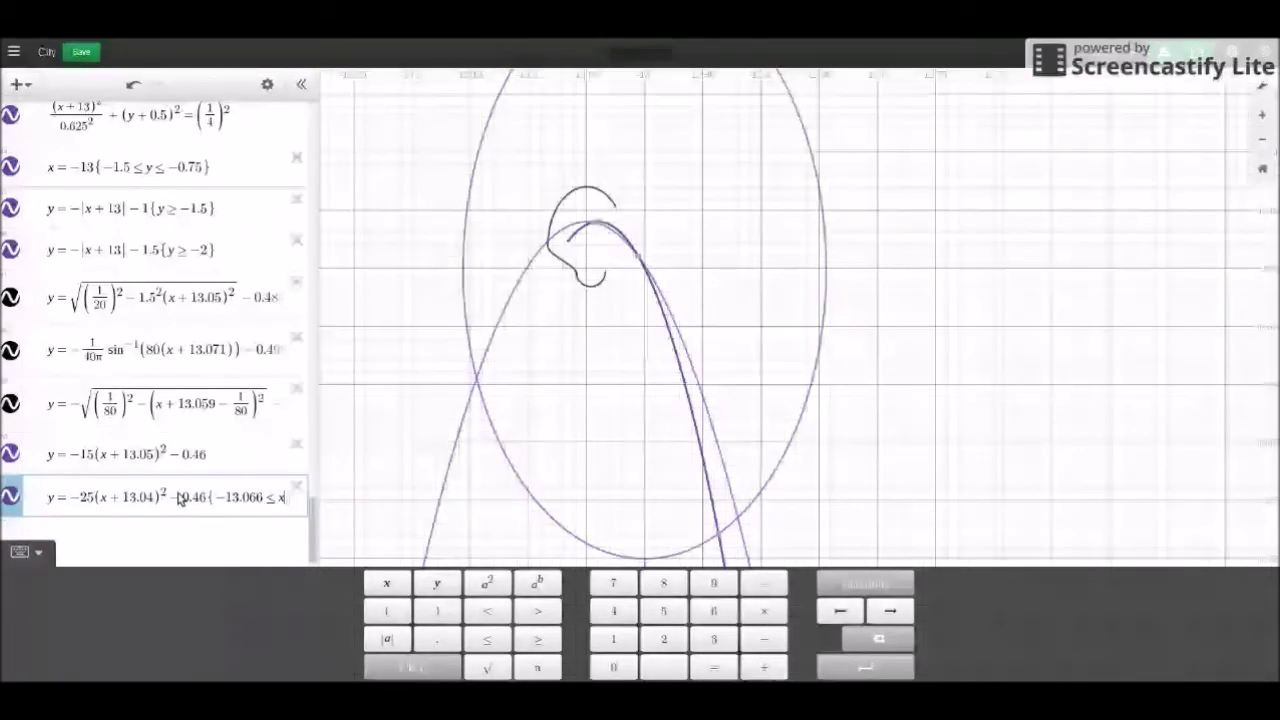
pyautogui.write('<=-1')
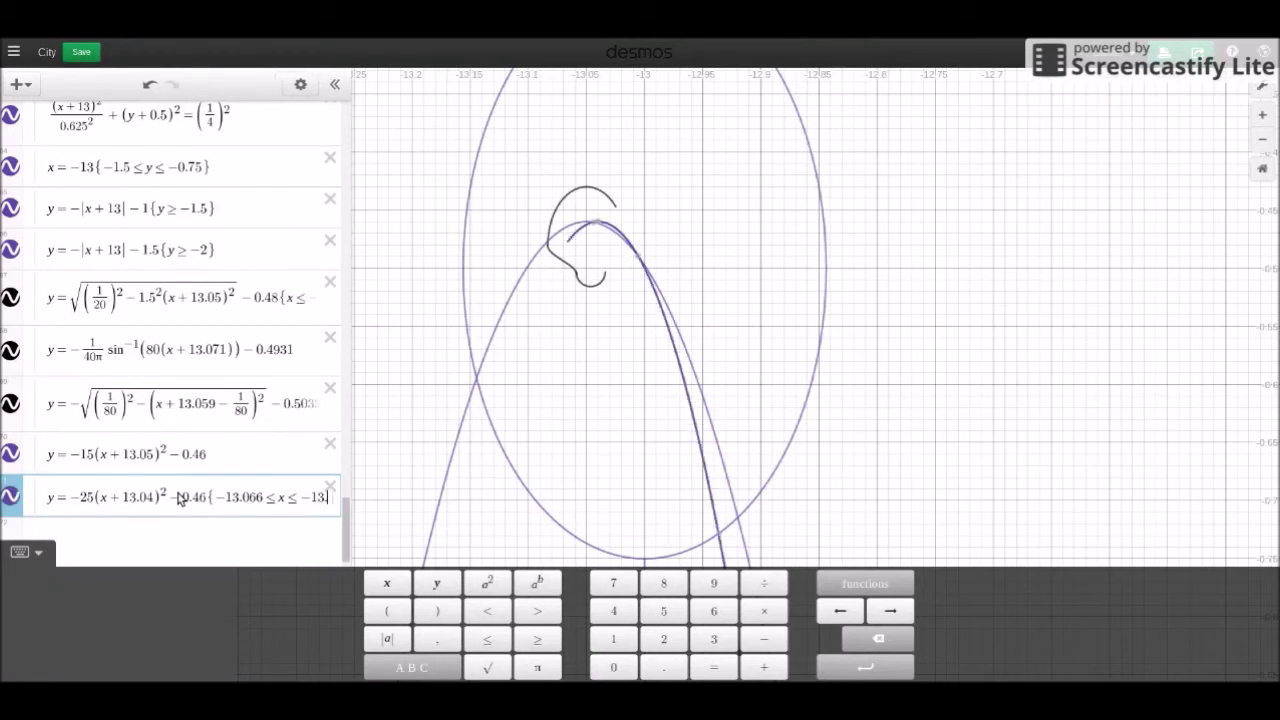
pyautogui.write('3.044')
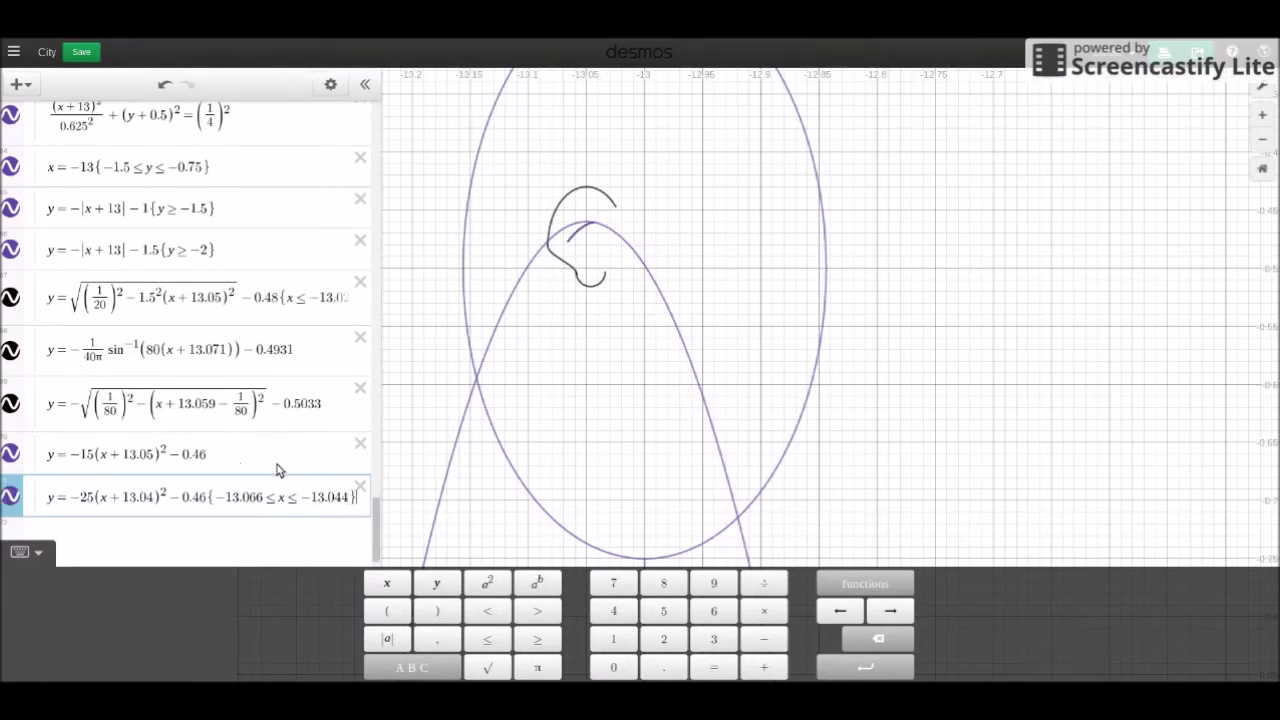
pyautogui.click(220, 460)
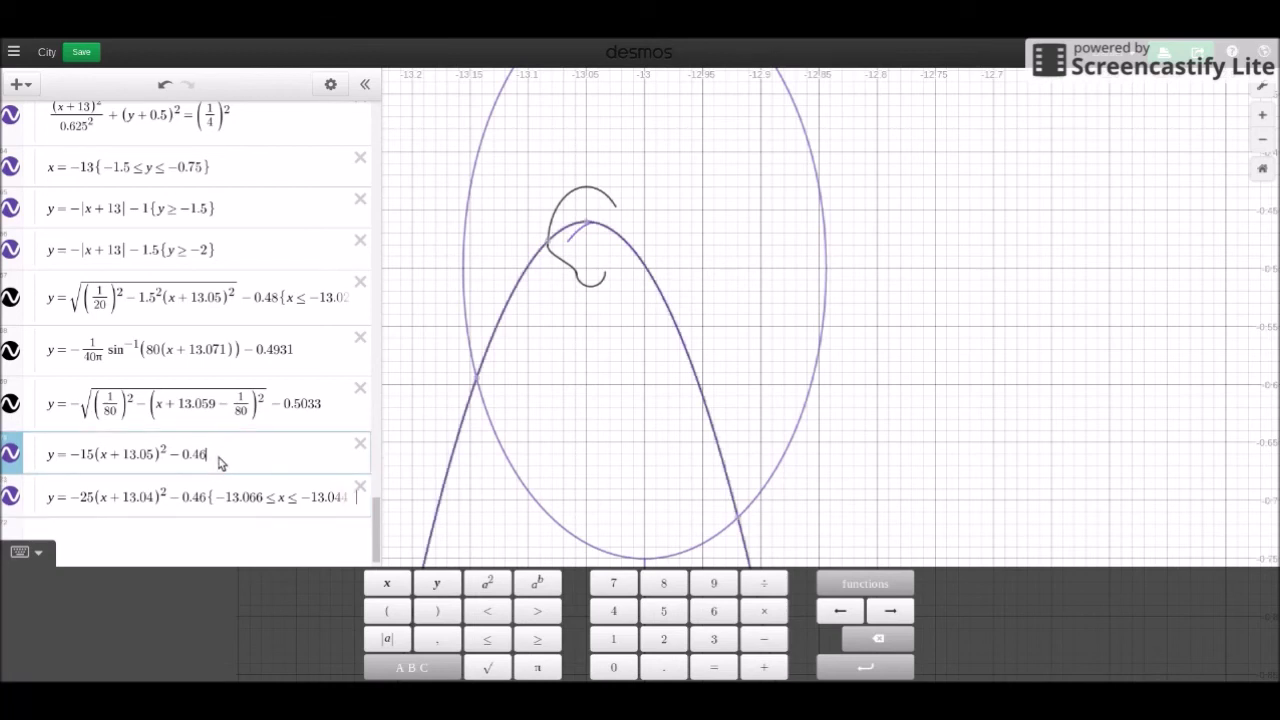
pyautogui.write('{')
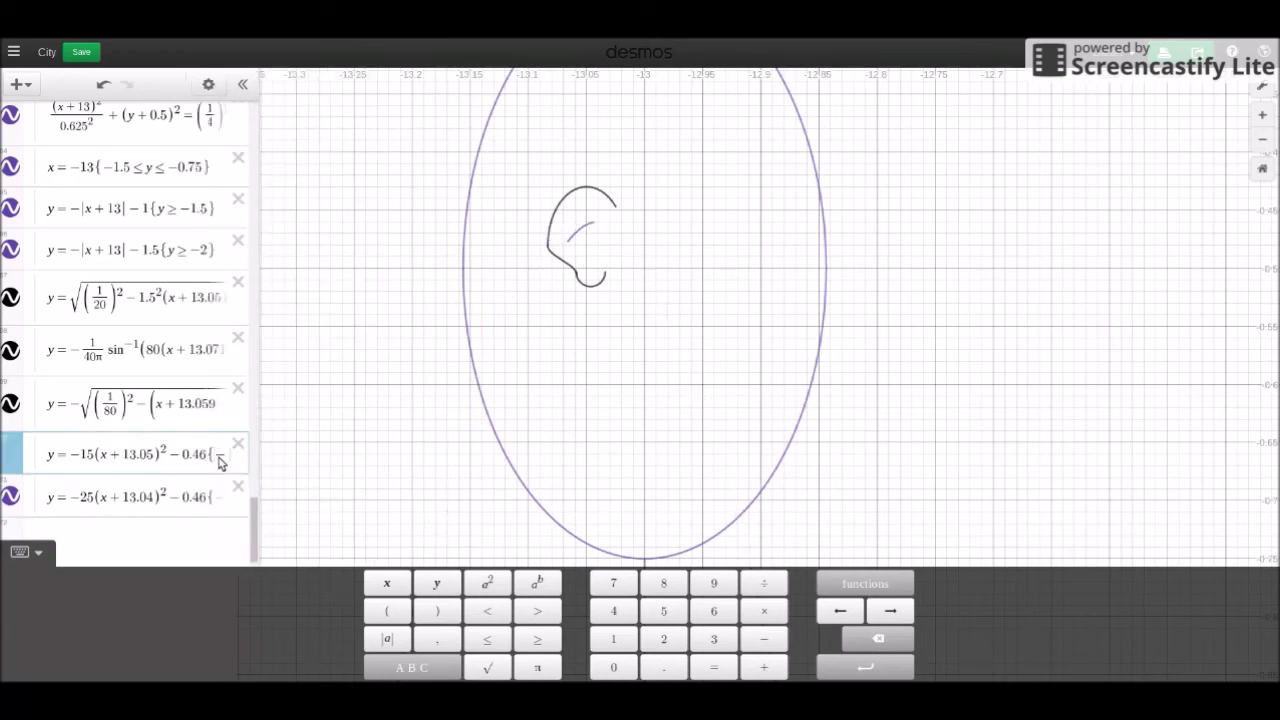
pyautogui.write('-13.0')
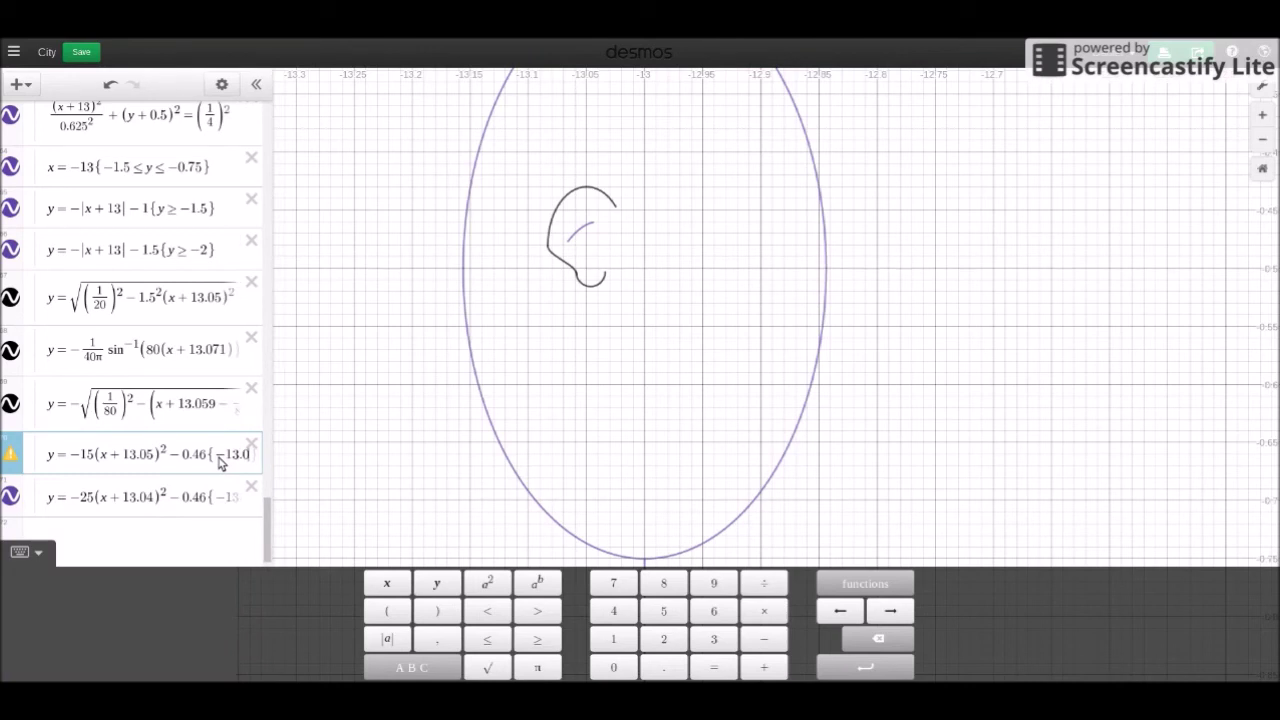
pyautogui.write('66<=x<=-13')
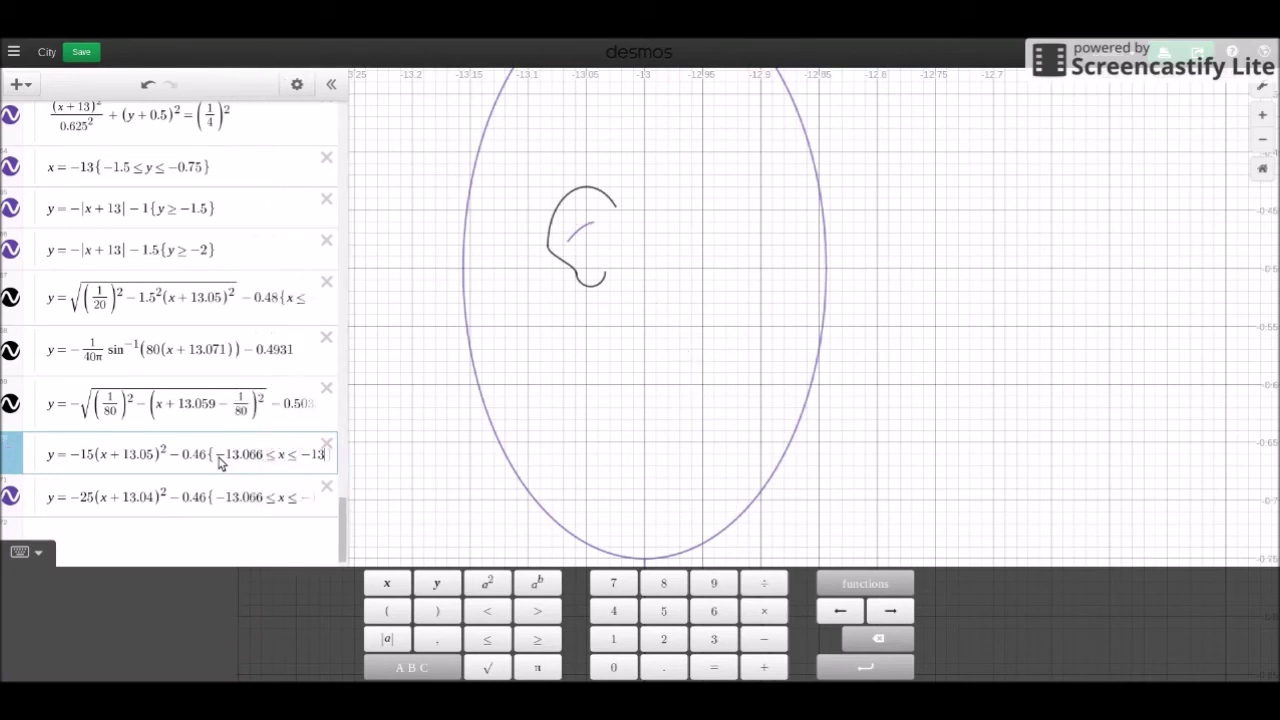
pyautogui.write('.044')
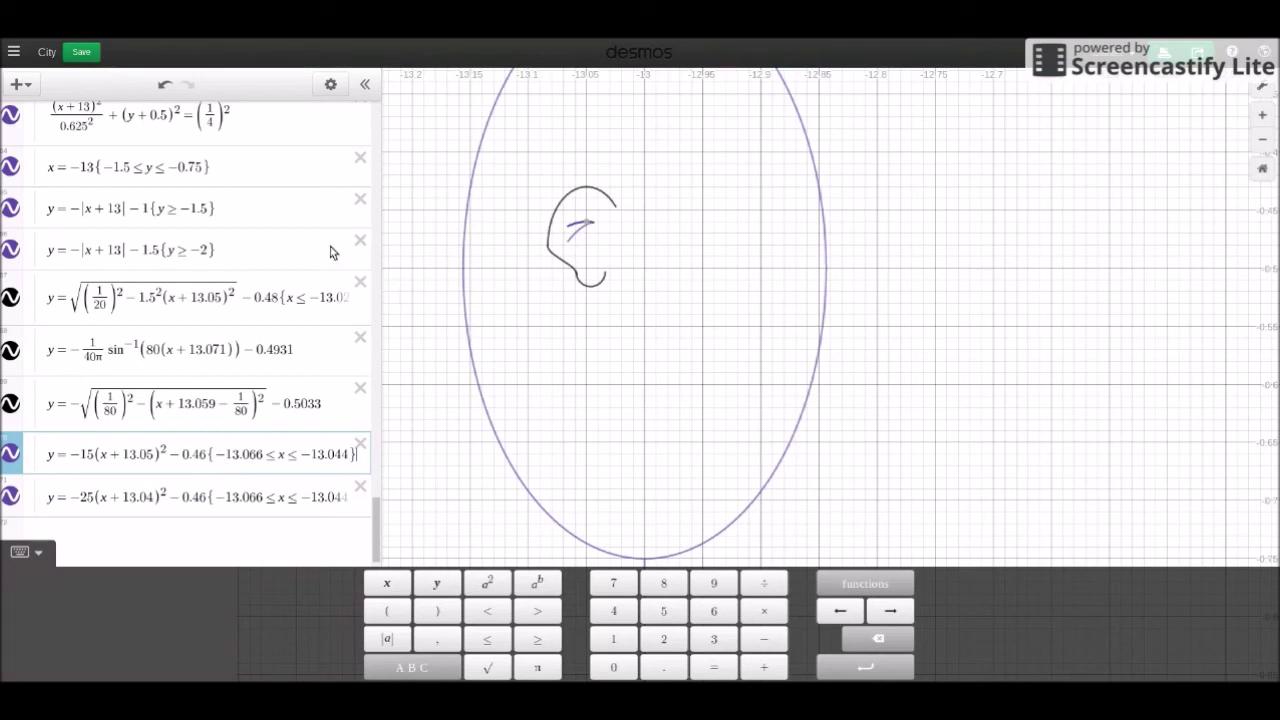
# Set the colours of the y = −15 and y = −25 inner-ear arcs to black
pyautogui.click(329, 86)
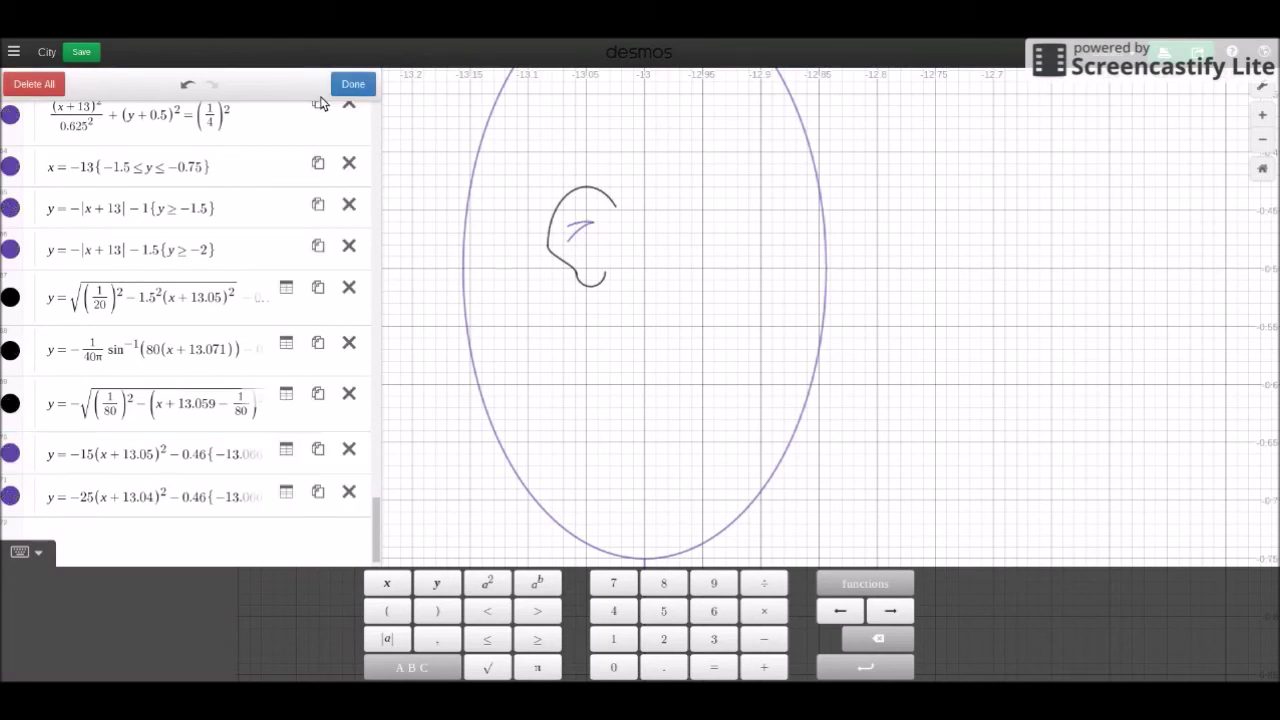
pyautogui.click(10, 445)
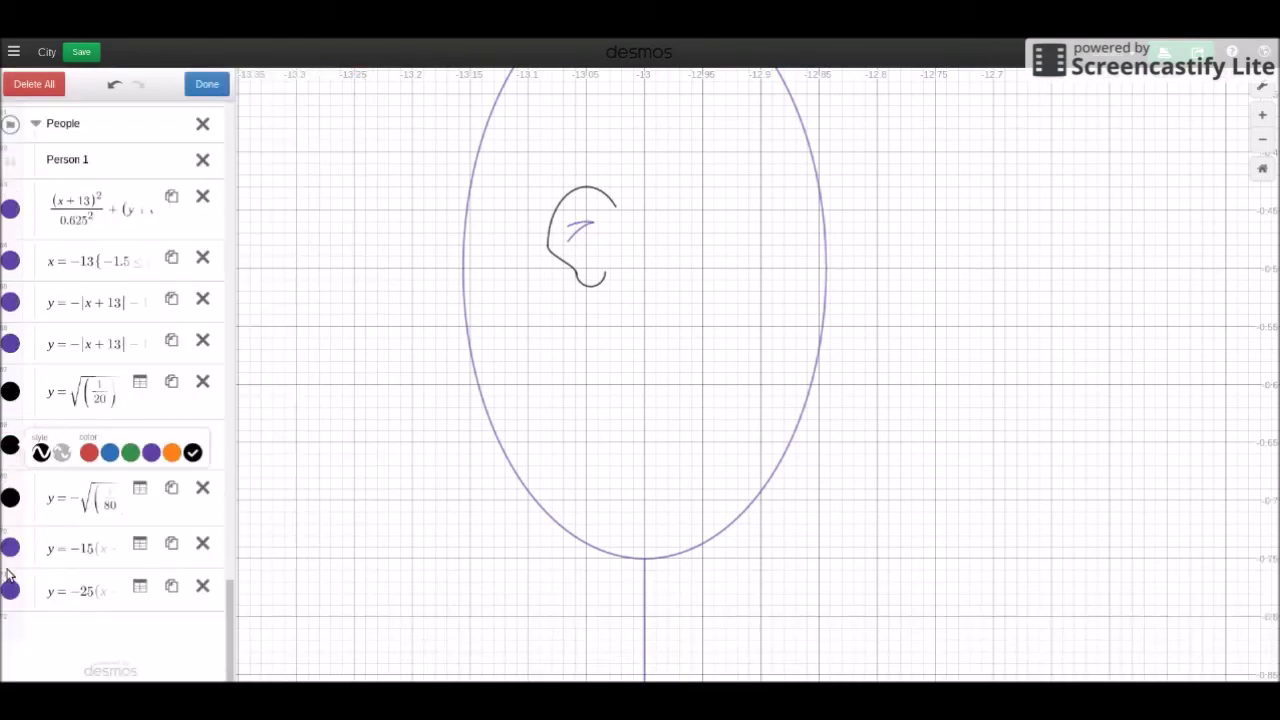
pyautogui.click(12, 555)
pyautogui.click(193, 555)
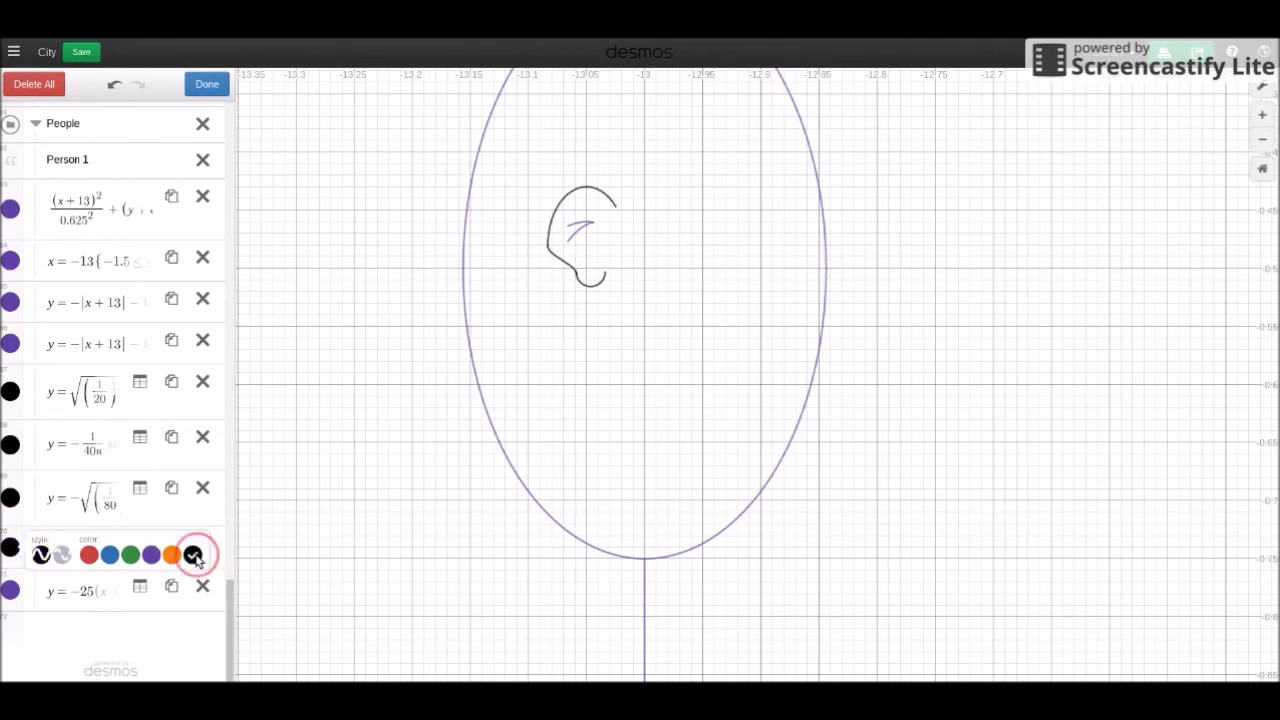
pyautogui.click(10, 590)
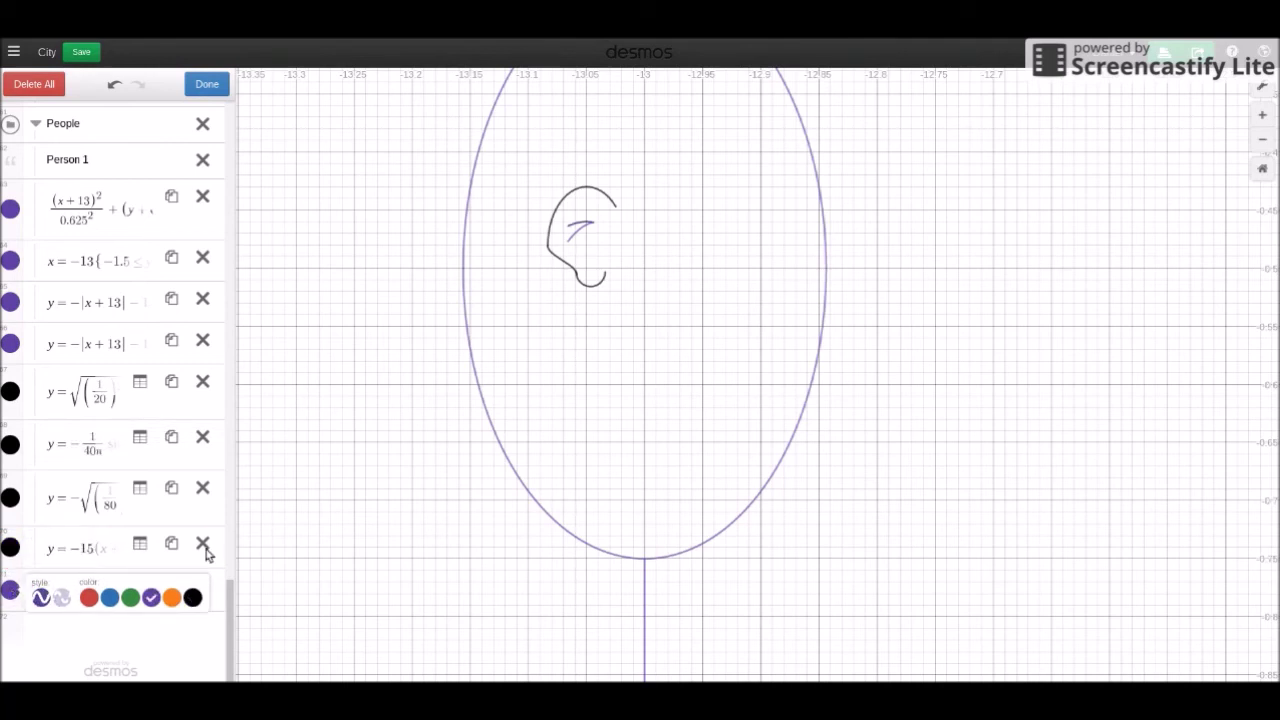
pyautogui.click(193, 597)
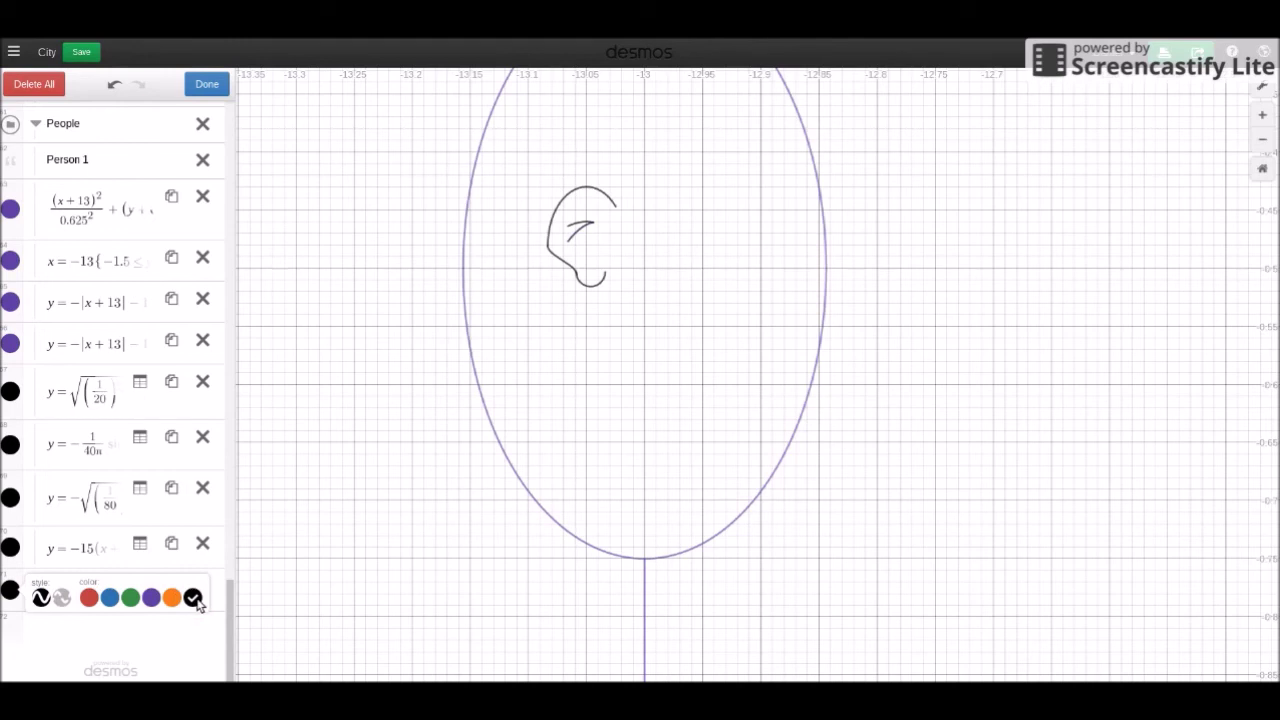